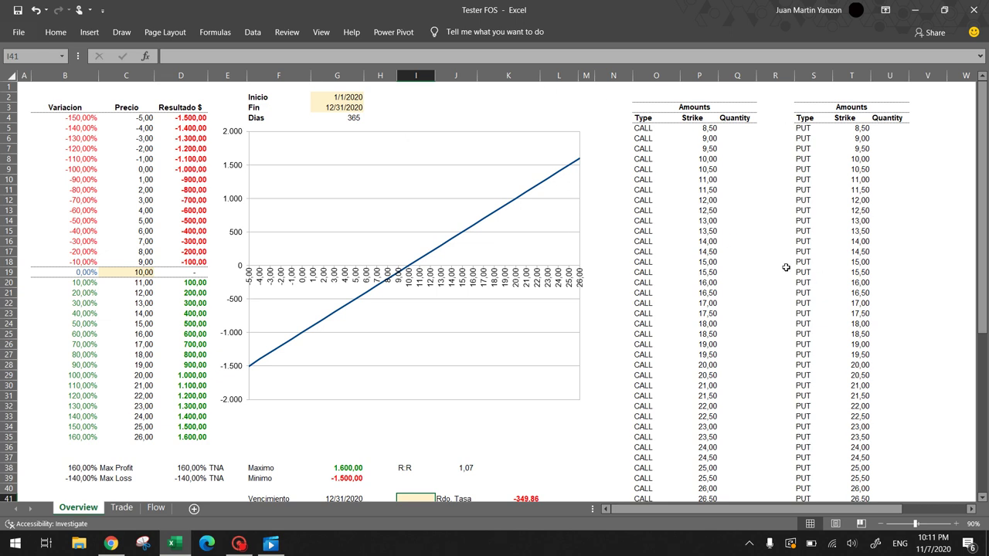
Examine the Overview sheet's payoff chart, the price and result table, and the parameters beneath them
left_click(313, 230)
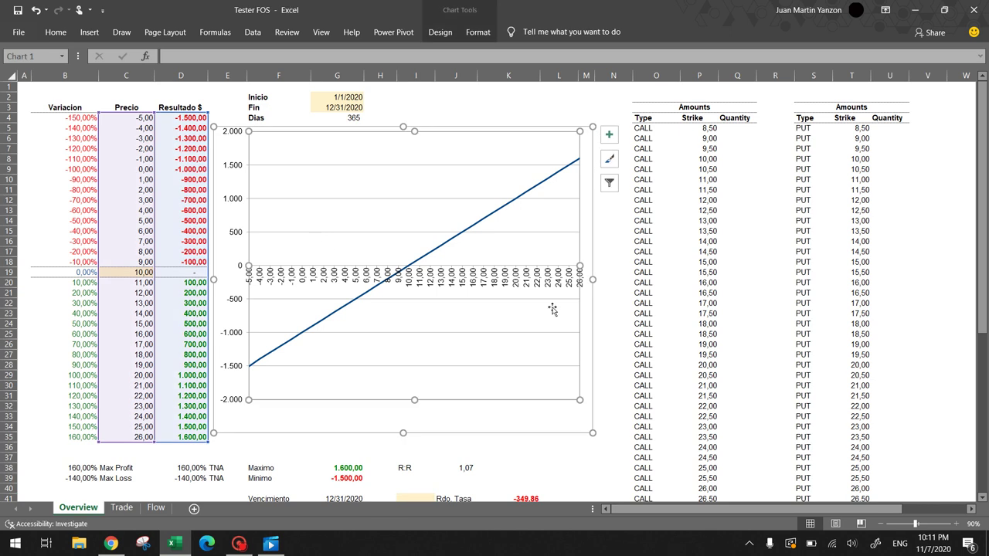
left_click(603, 314)
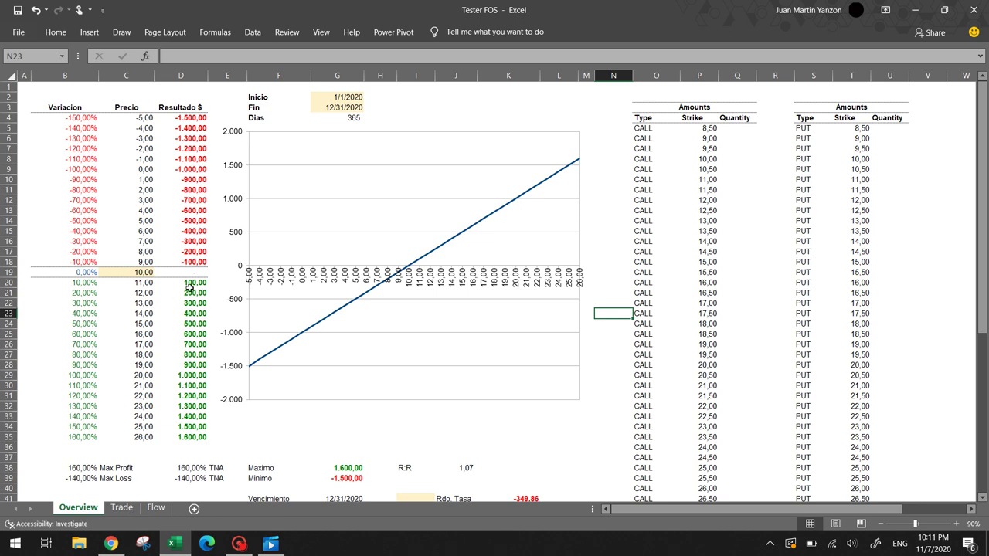
scroll(196, 279, "down", 1)
scroll(195, 280, "down", 3)
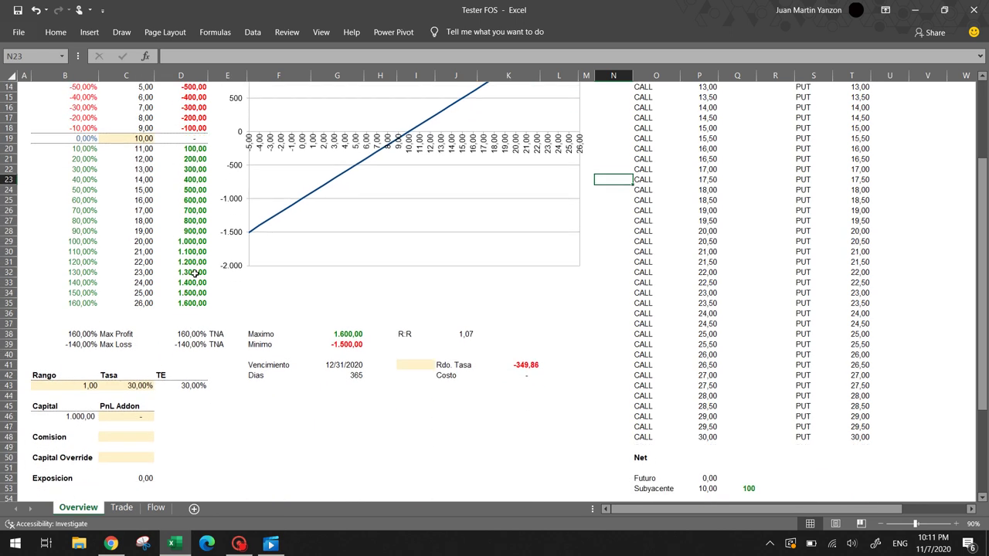
scroll(194, 273, "up", 4)
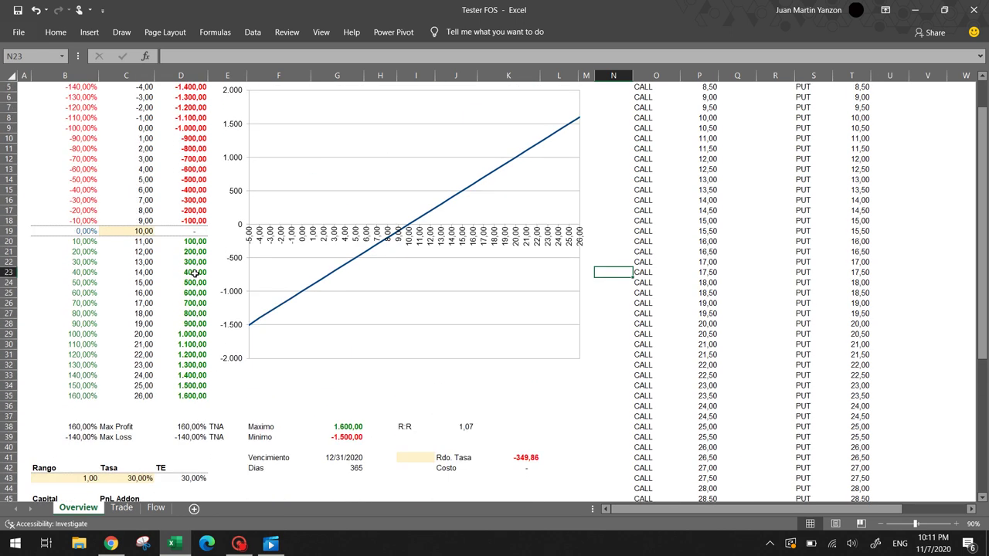
scroll(194, 274, "down", 3)
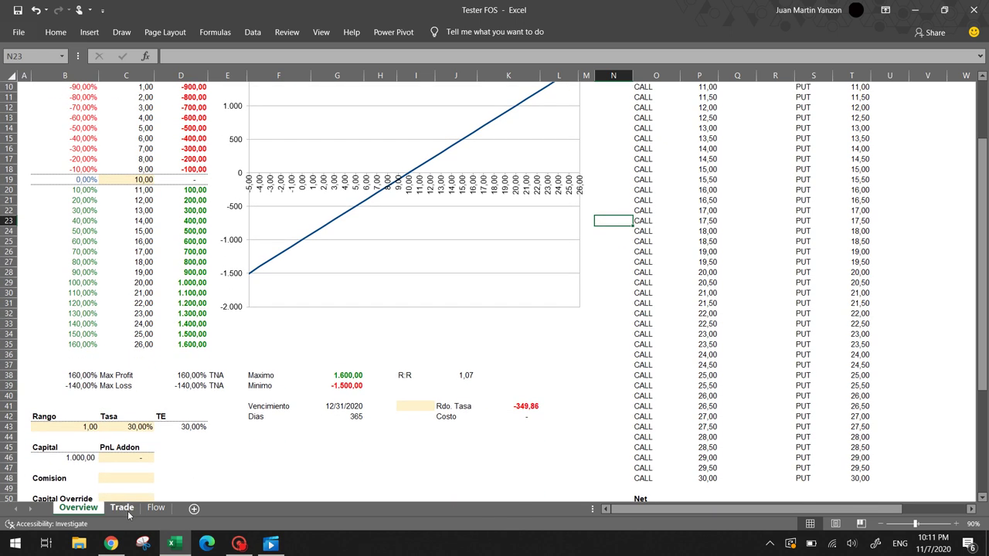
Examine the Trade sheet from the CALL rows down through the PUT rows to the Futuro and Subyacente rows
left_click(122, 508)
scroll(124, 357, "up", 6)
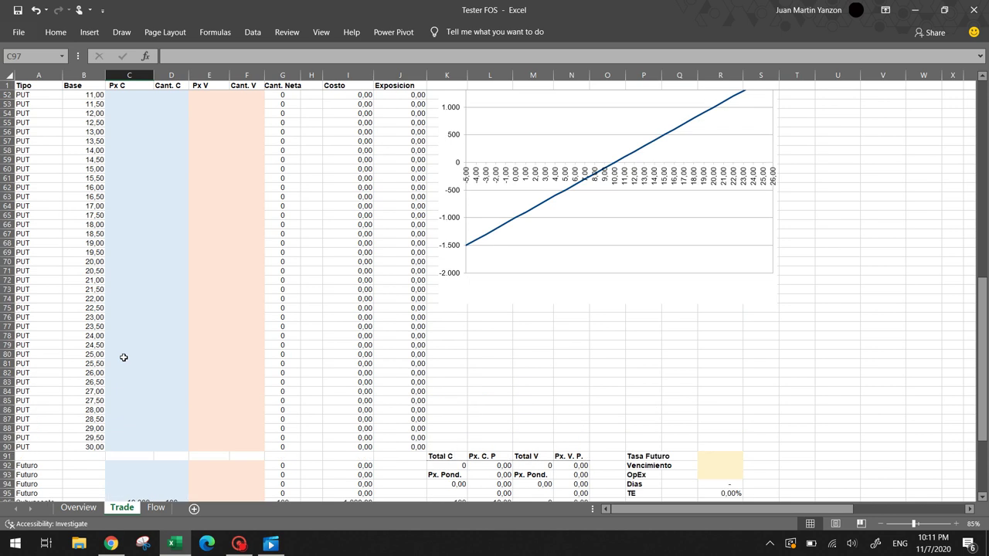
scroll(124, 357, "up", 17)
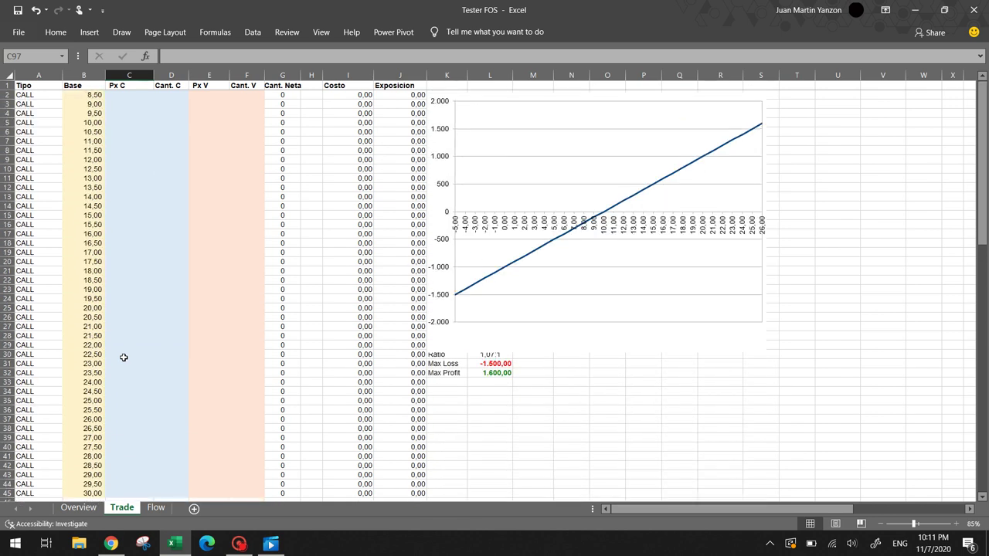
scroll(124, 357, "down", 10)
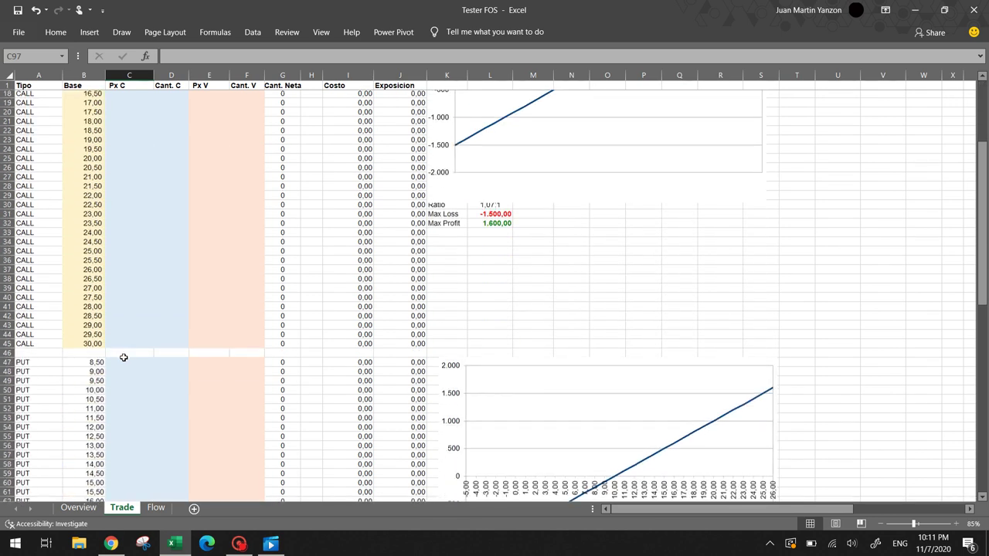
scroll(124, 357, "down", 10)
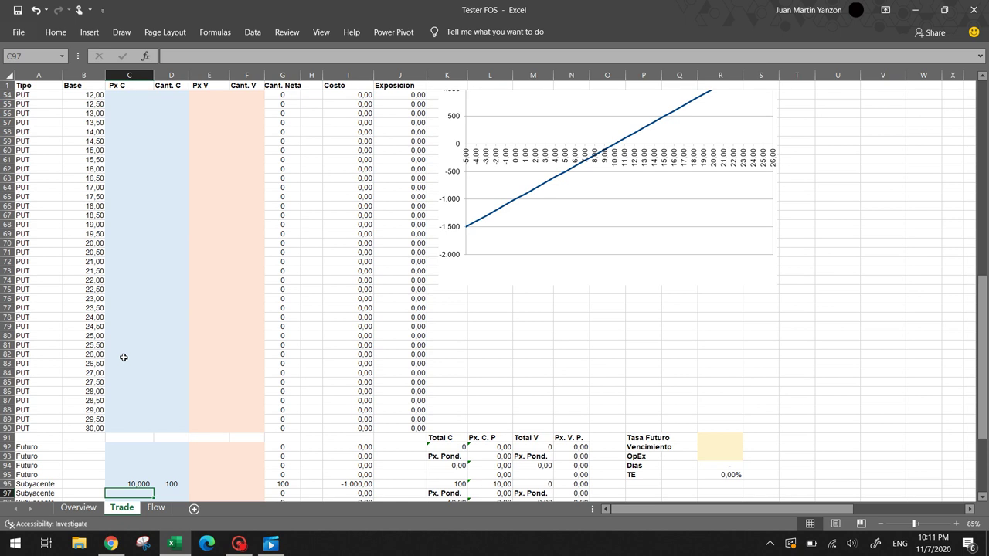
Examine the Flow sheet's CALL and PUT rows down to the Flow totals, and return to the beginning of the Overview sheet
left_click(154, 508)
scroll(175, 304, "up", 6)
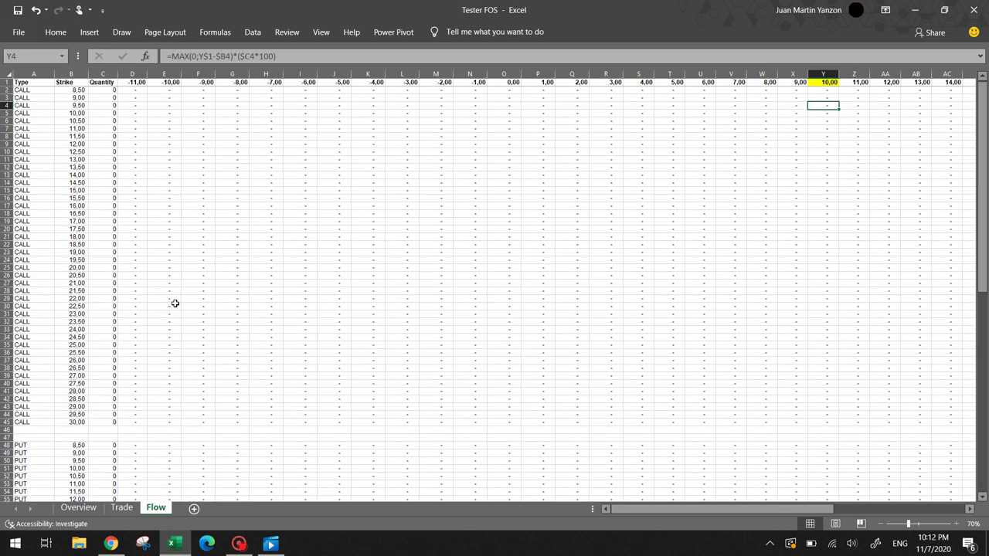
scroll(175, 304, "down", 9)
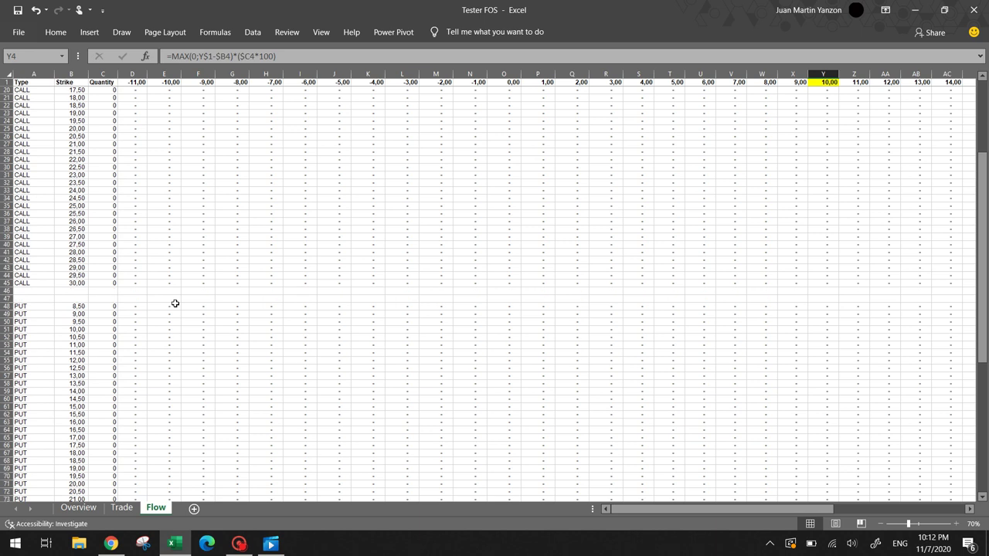
scroll(175, 304, "down", 9)
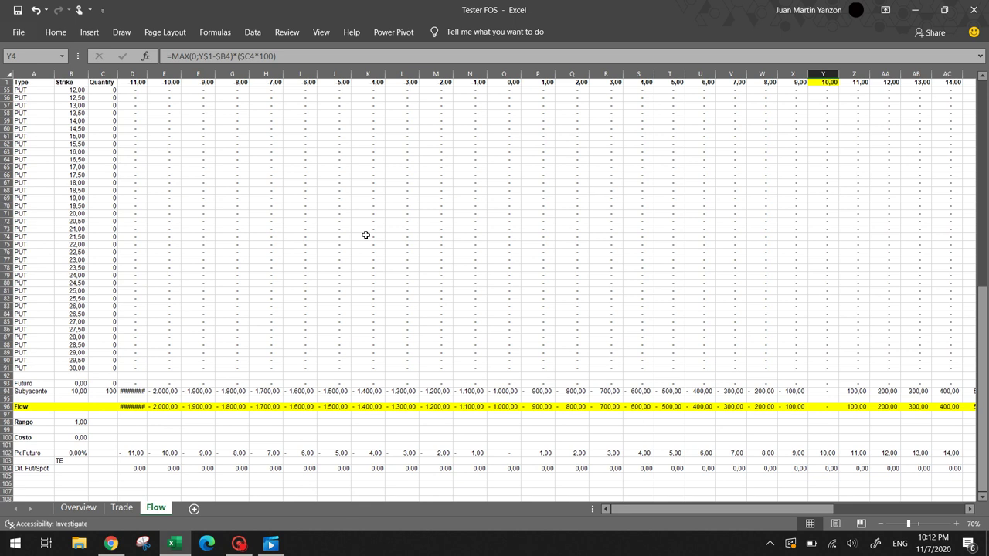
left_click(82, 508)
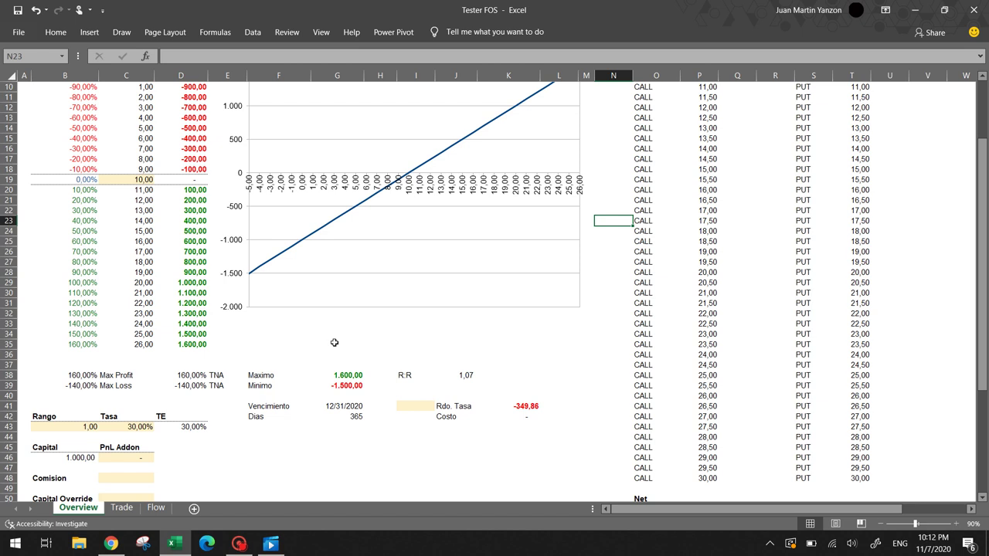
scroll(333, 342, "up", 3)
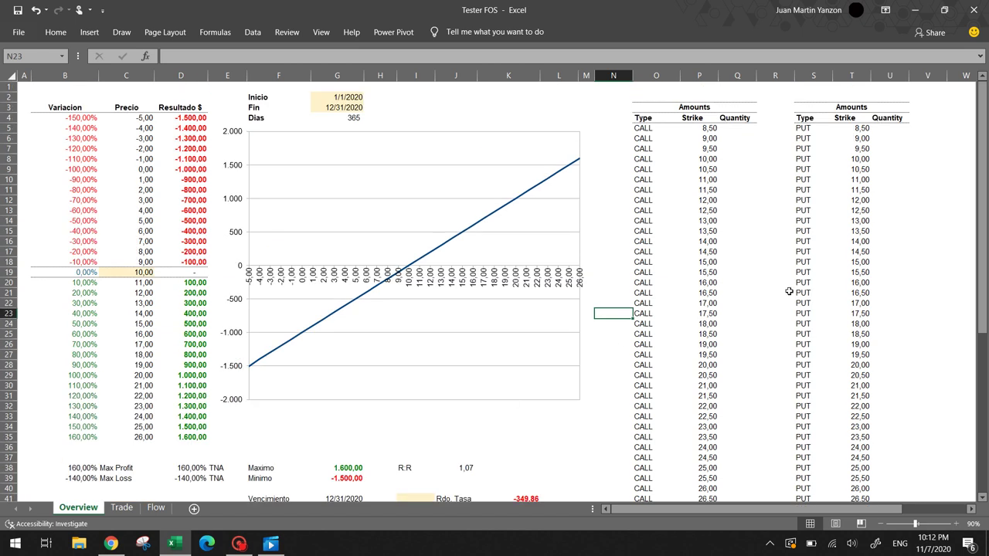
Clear the buy price and buy quantity of the first Subyacente row, cells C96:D96, on the Trade sheet
left_click(123, 508)
key("Up")
left_click_drag(164, 412, 132, 409)
key("Delete")
Examine the base price in C19 and the Inicio date in G2 on the Overview sheet
left_click(78, 508)
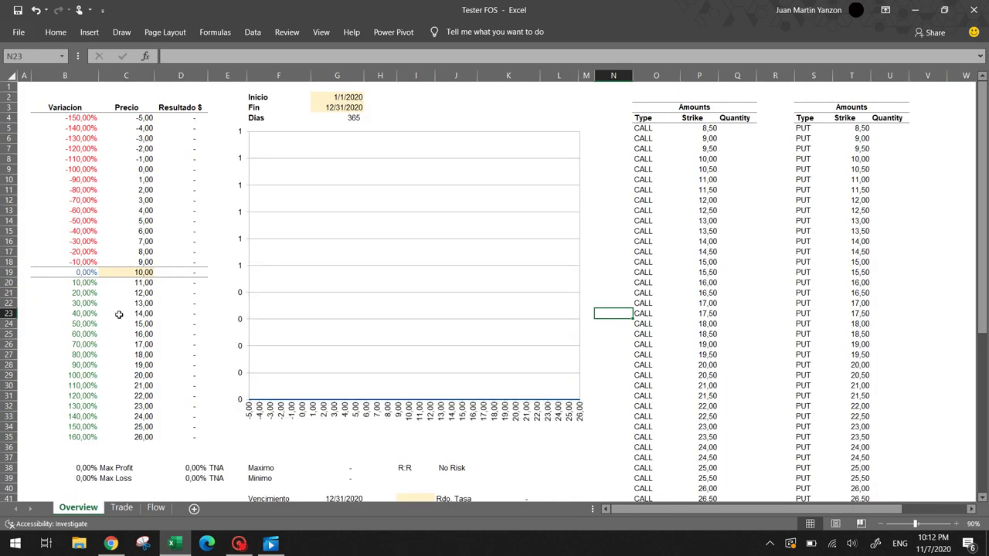
left_click(118, 274)
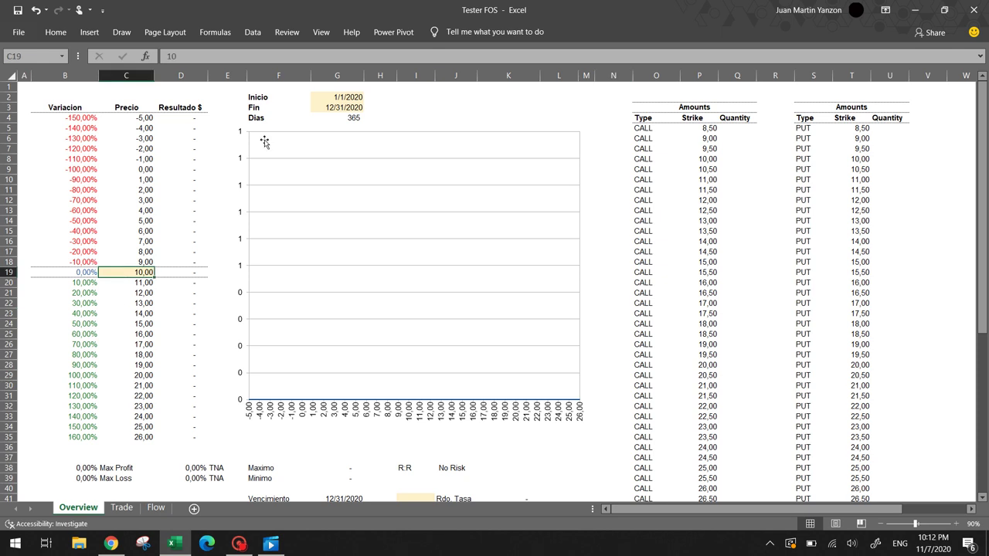
left_click(333, 97)
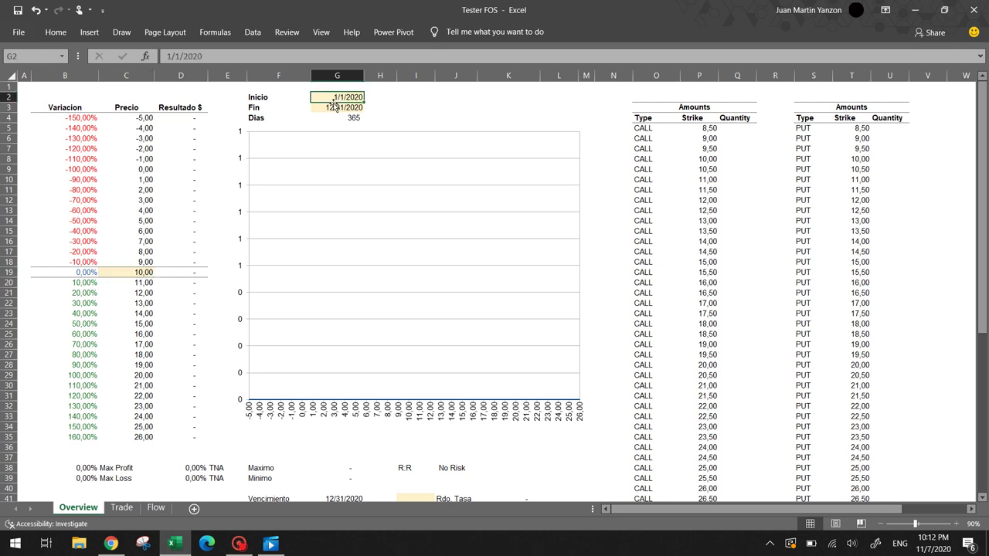
scroll(332, 105, "down", 3)
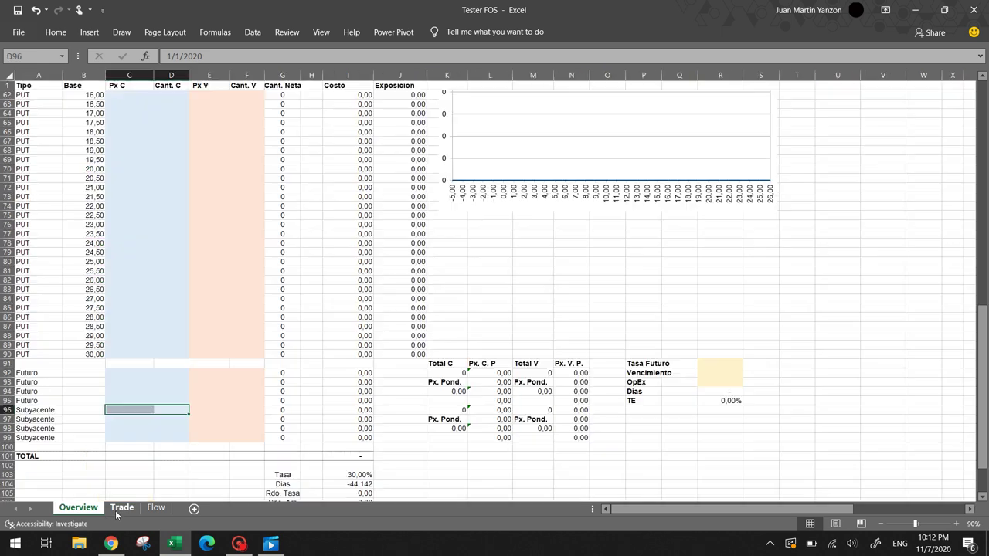
Examine the CALL rows on the Trade sheet, covering the buy and sell price and quantity columns in row 6
left_click(122, 508)
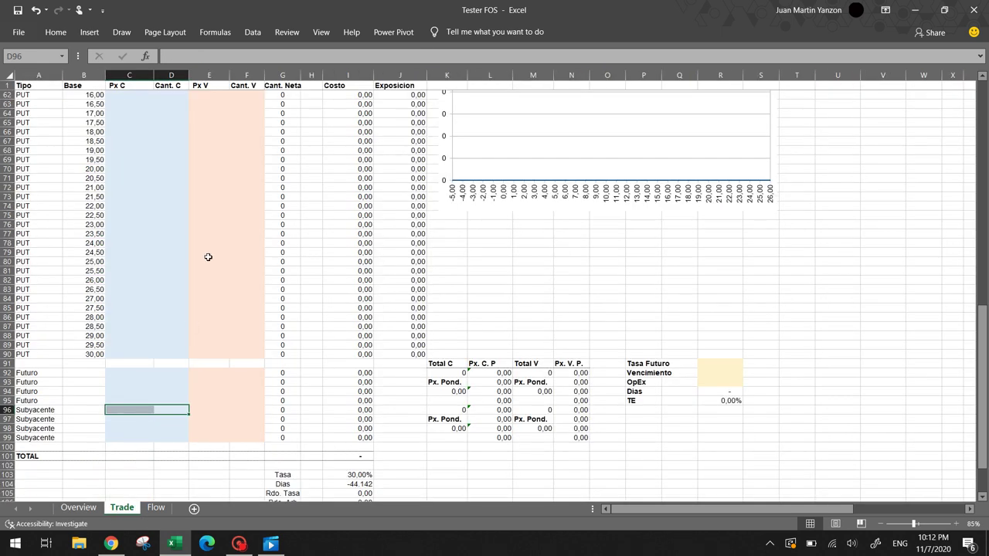
scroll(208, 257, "up", 12)
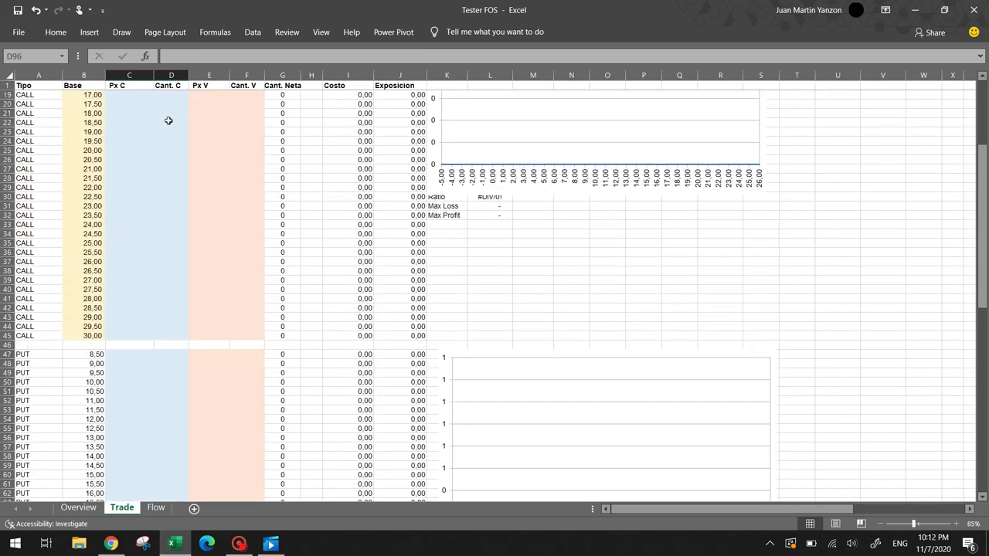
left_click(168, 120)
left_click(210, 130)
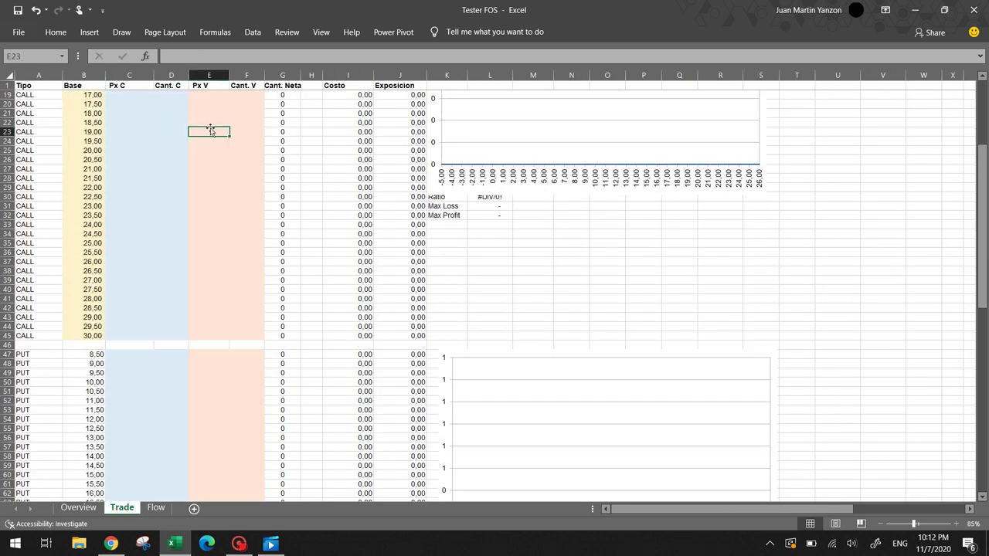
scroll(210, 130, "up", 6)
left_click(210, 130)
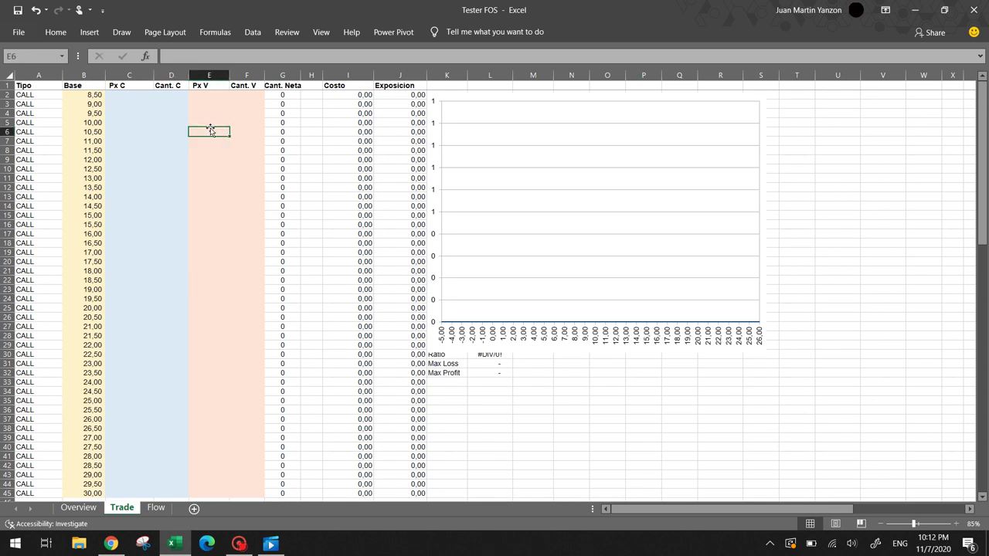
key("Left")
key("Left")
key("Right")
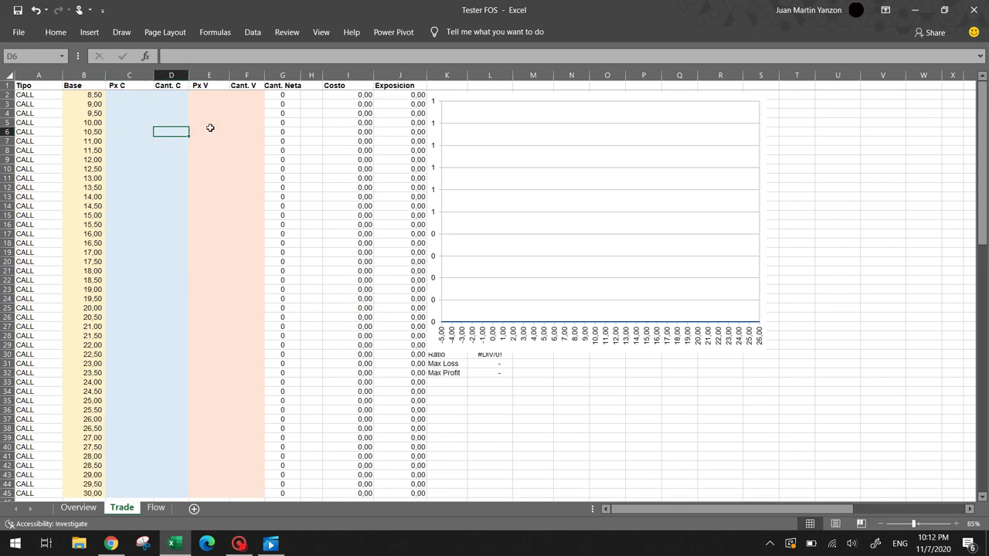
key("Left")
key("Left")
key("Up")
key("Up")
key("Up")
key("Down")
key("Down")
key("Down")
key("Right")
key("Right")
key("Right")
key("Right")
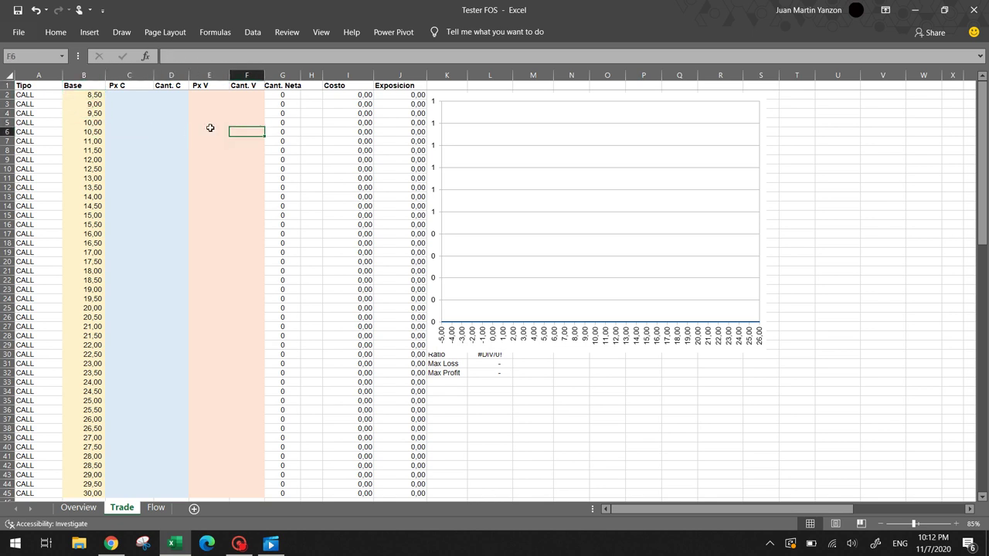
Examine row 7 of the Trade sheet across the Cant. Neta, Costo and Exposicion columns and back to Tipo
key("Down")
key("Right")
key("Right")
key("Right")
key("Right")
key("Left")
key("Left")
key("Left")
key("Left")
key("Left")
key("Left")
key("Left")
key("Left")
key("Left")
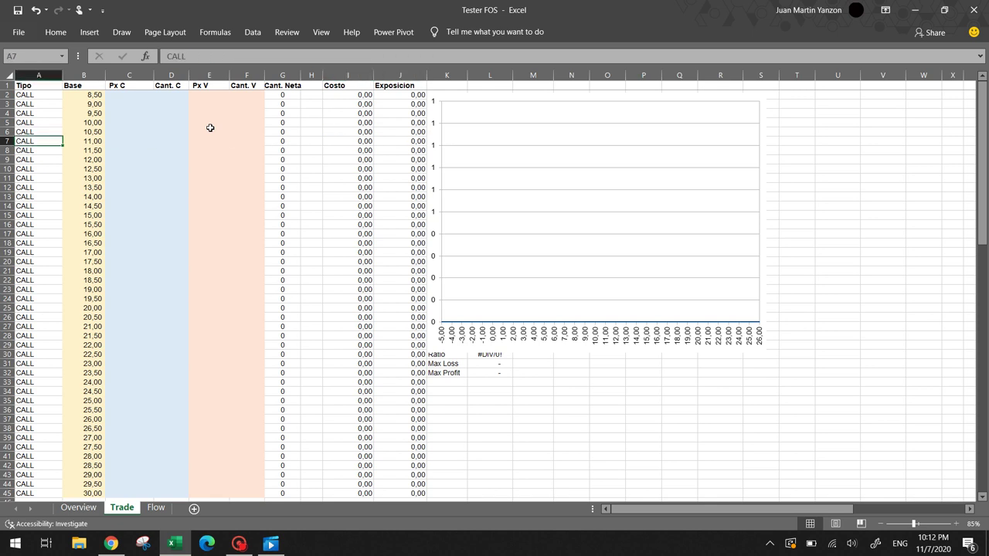
Examine the PUT rows on the Trade sheet, followed by the Futuro and Subyacente rows through A96
scroll(322, 201, "down", 9)
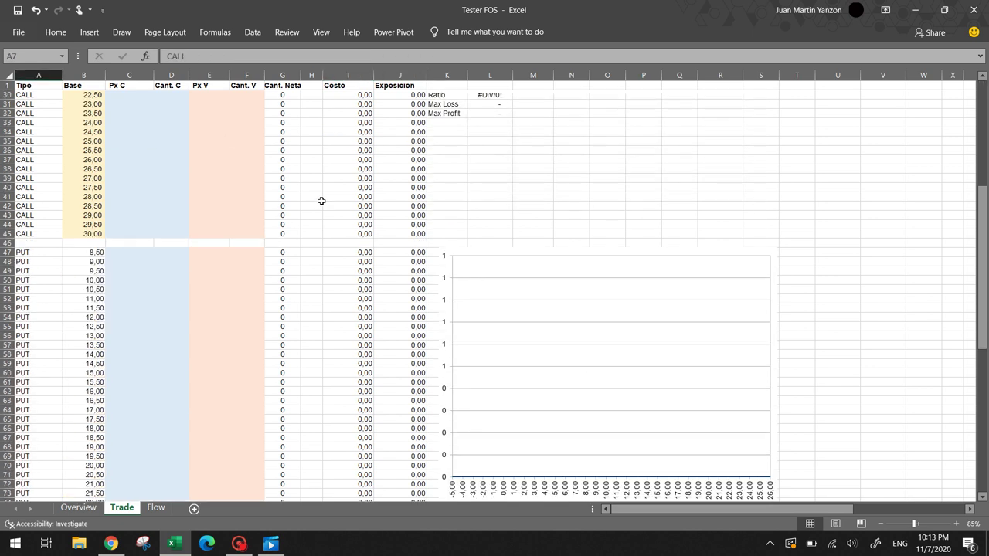
scroll(321, 200, "down", 9)
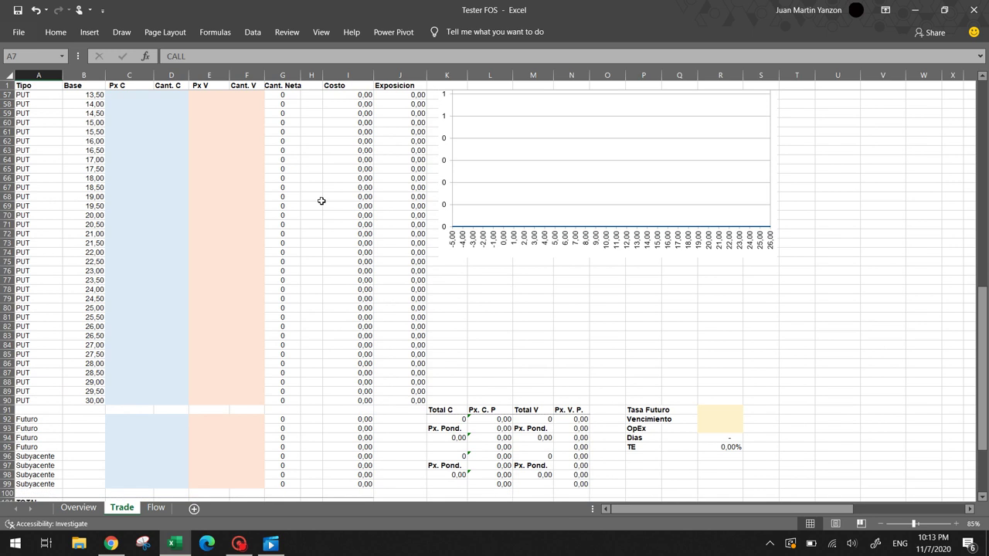
scroll(322, 201, "down", 2)
left_click(298, 374)
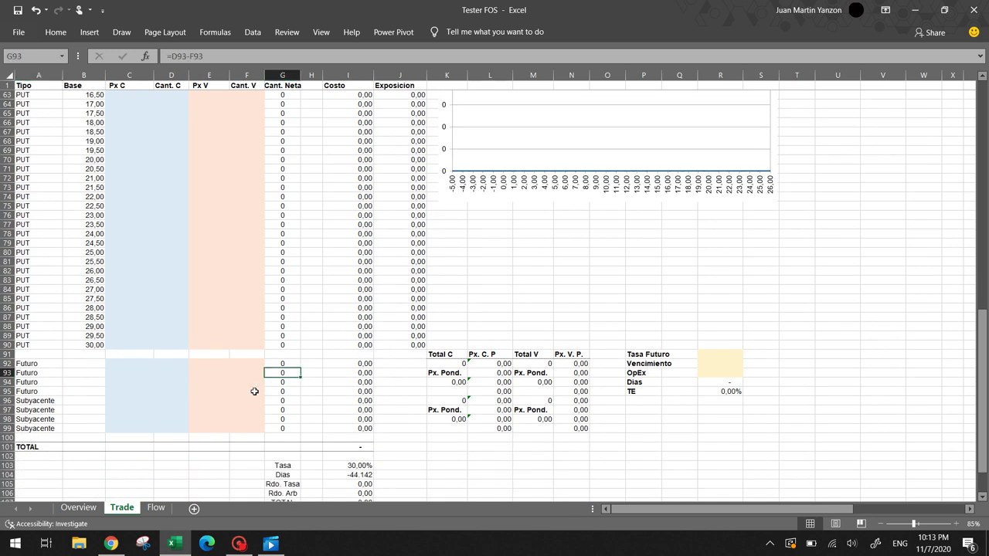
key("Left")
key("Left")
key("Left")
key("Left")
key("Left")
key("Left")
key("Down")
key("Down")
key("Down")
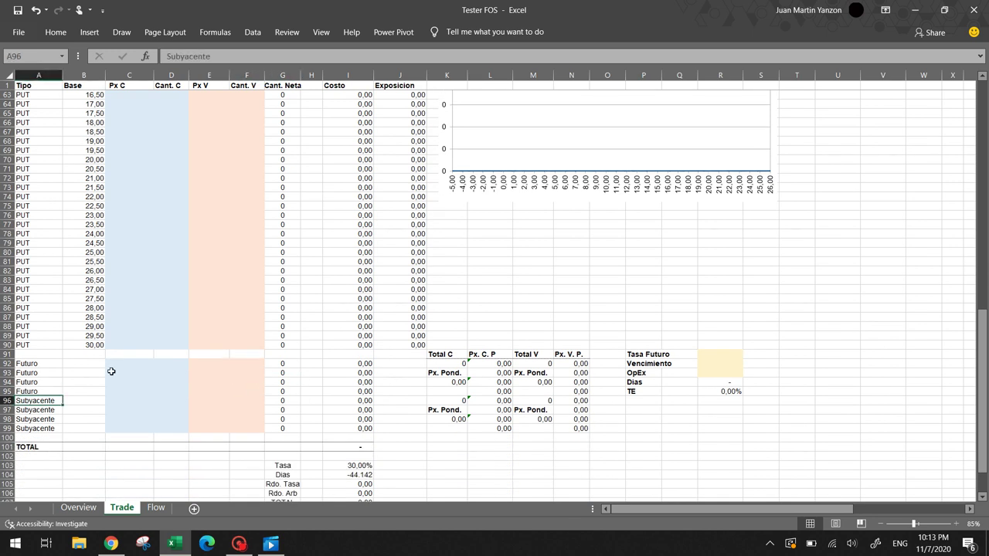
Examine the Precio column above the base price on the Overview sheet, going from C19 upward and back down
left_click(78, 507)
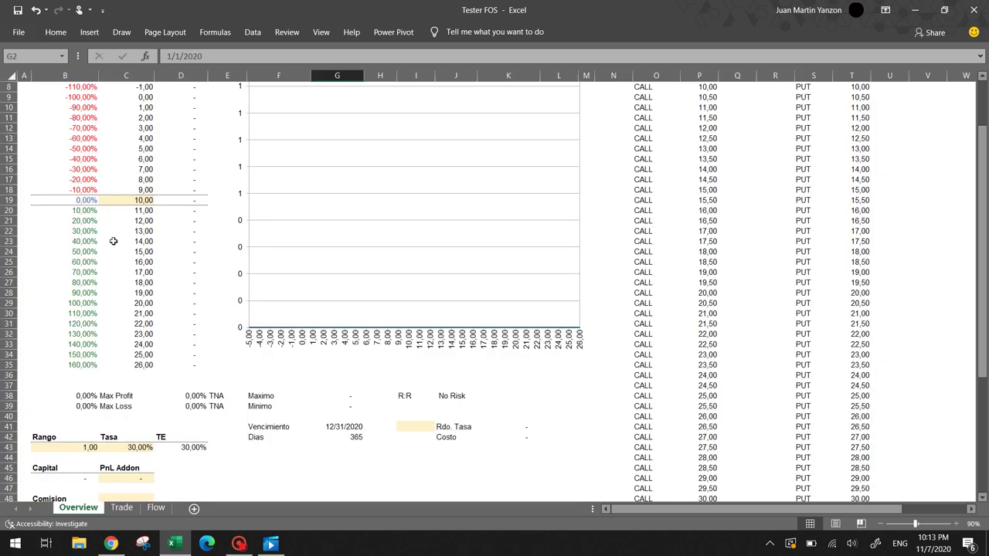
left_click(112, 201)
key("Up")
key("Up")
key("Up")
key("Up")
key("Up")
key("Up")
key("Up")
key("Up")
key("Up")
key("Up")
key("Up")
key("Up")
key("Up")
key("Up")
key("Up")
key("Up")
key("Up")
key("Down")
key("Down")
key("Down")
key("Down")
key("Down")
key("Down")
key("Down")
key("Down")
key("Down")
key("Down")
key("Down")
key("Down")
key("Down")
key("Down")
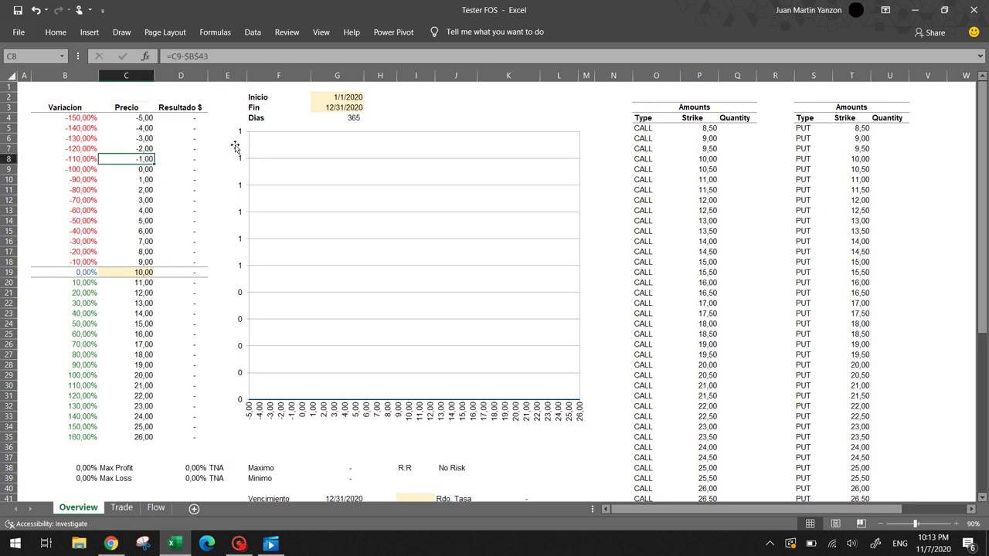
Examine the Inicio date in G2 and the Precio column from its header down to the base price in C19
left_click(311, 98)
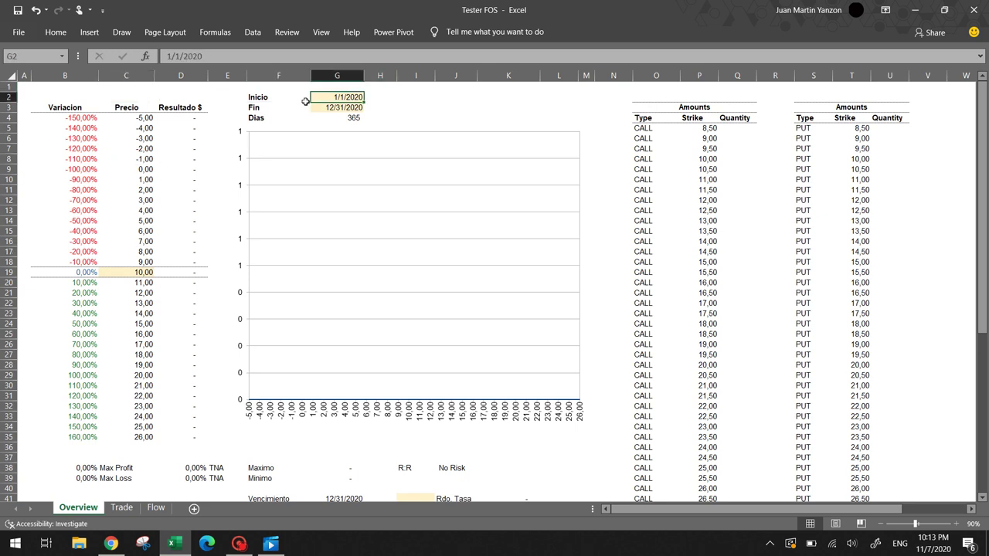
left_click(306, 103)
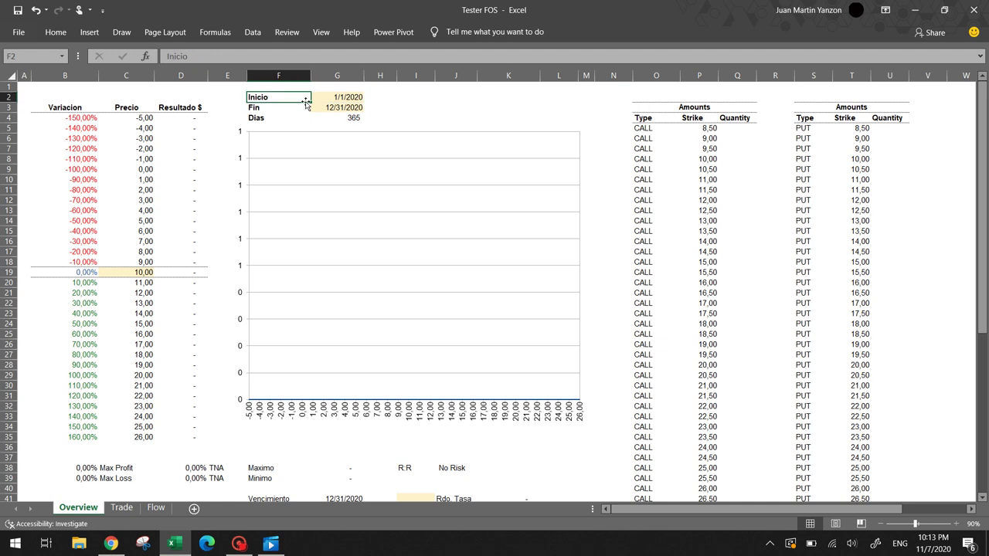
key("Left")
key("Left")
key("Left")
key("Left")
key("Down")
key("Right")
key("Down")
key("Down")
key("Down")
key("Down")
key("Down")
key("Down")
key("Down")
key("Down")
key("Down")
key("Down")
key("Down")
key("Down")
key("Down")
key("Down")
key("Down")
key("Down")
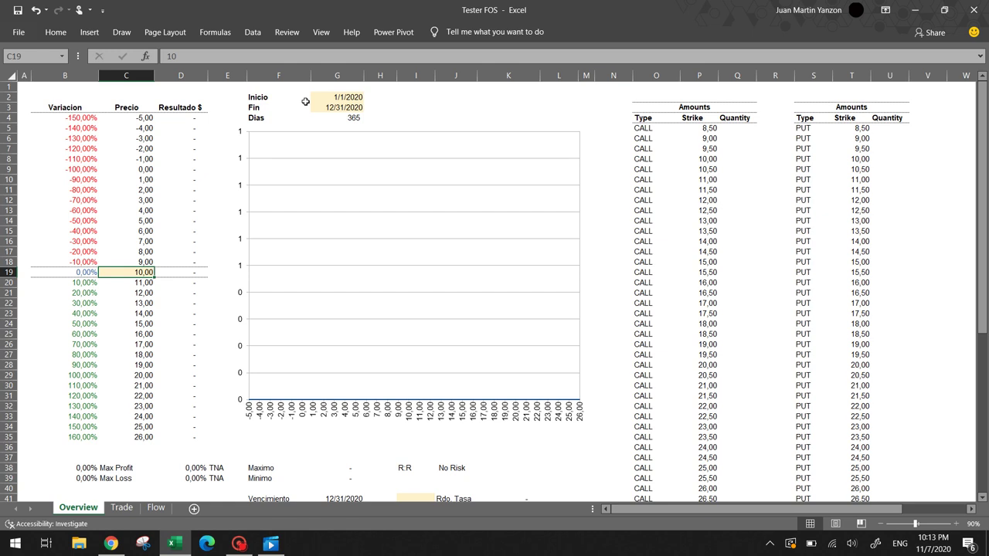
Examine the Precio column formulas below the base price, down to cell C28
key("Down")
key("Down")
key("Down")
key("Down")
key("Down")
key("Down")
key("Down")
key("Down")
key("Down")
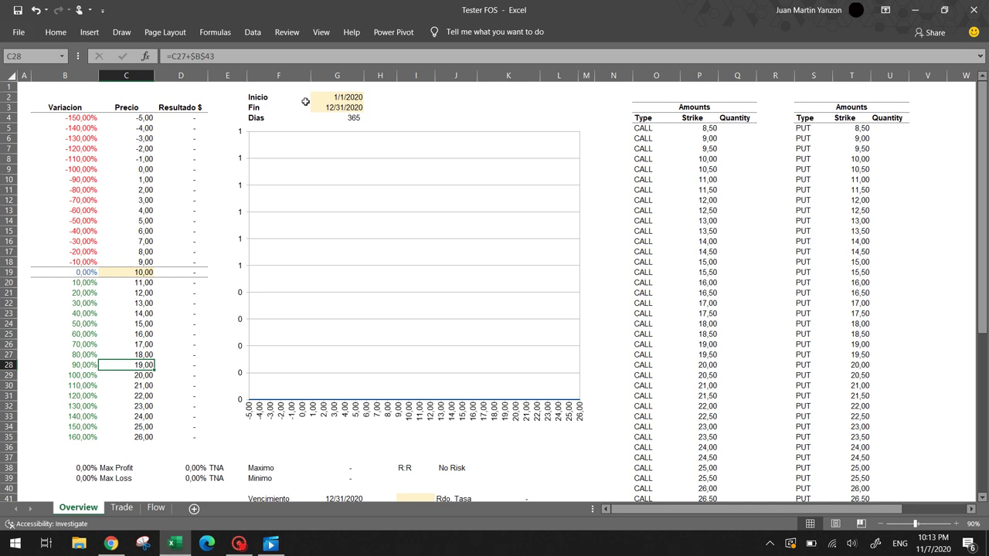
Examine the Rdo. Tasa and Costo block in I41:K43 below the chart on the Overview sheet
scroll(194, 212, "down", 3)
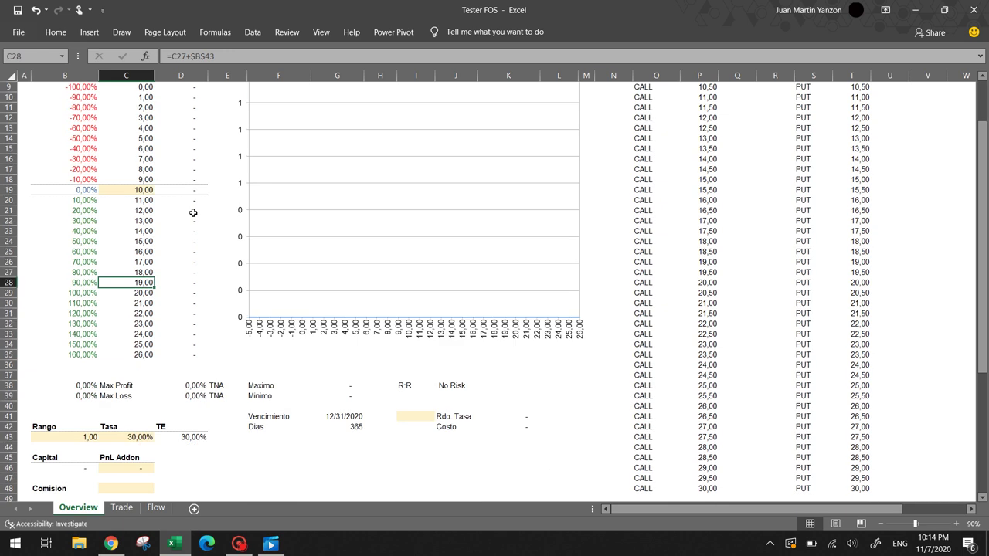
left_click_drag(406, 396, 507, 413)
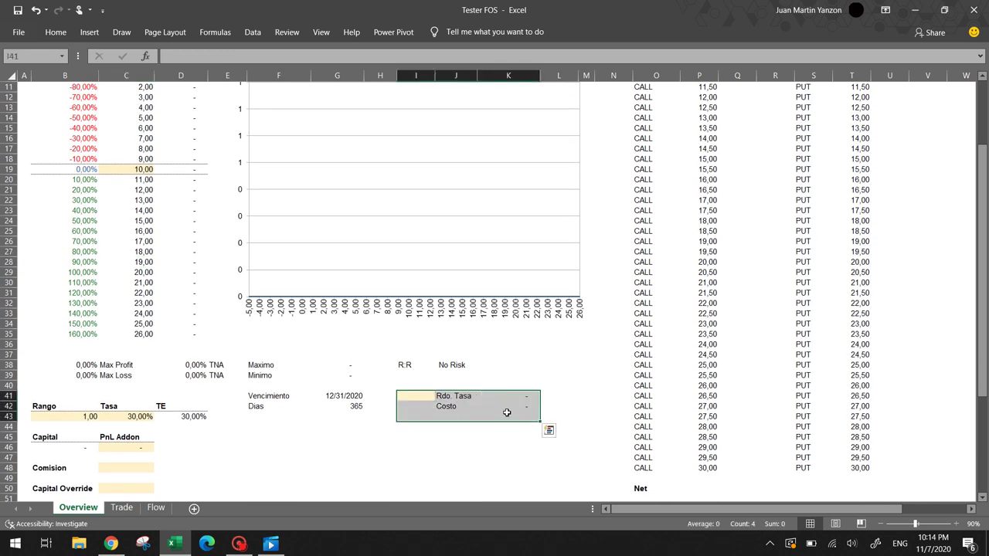
left_click(392, 426)
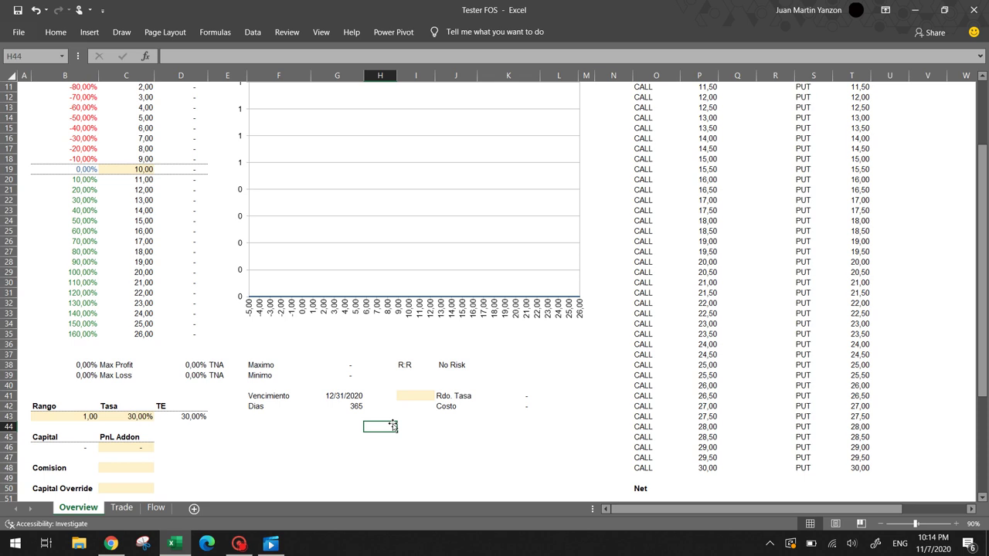
scroll(217, 191, "up", 4)
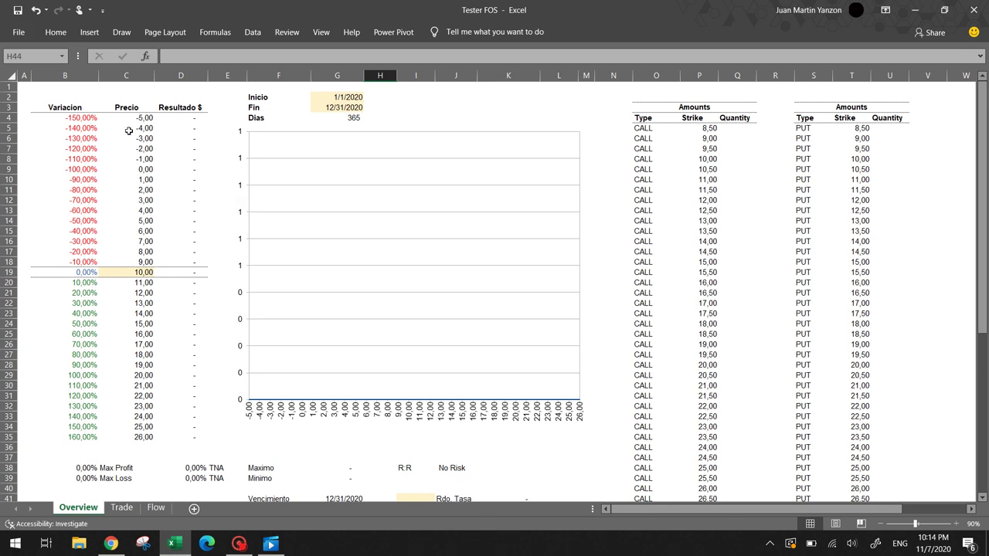
Examine the Variacion column above the base row, going up from B19 and back down to it
left_click(151, 270)
key("Left")
key("Up")
key("Up")
key("Up")
key("Up")
key("Up")
key("Up")
key("Up")
key("Down")
key("Down")
key("Down")
key("Down")
key("Down")
key("Down")
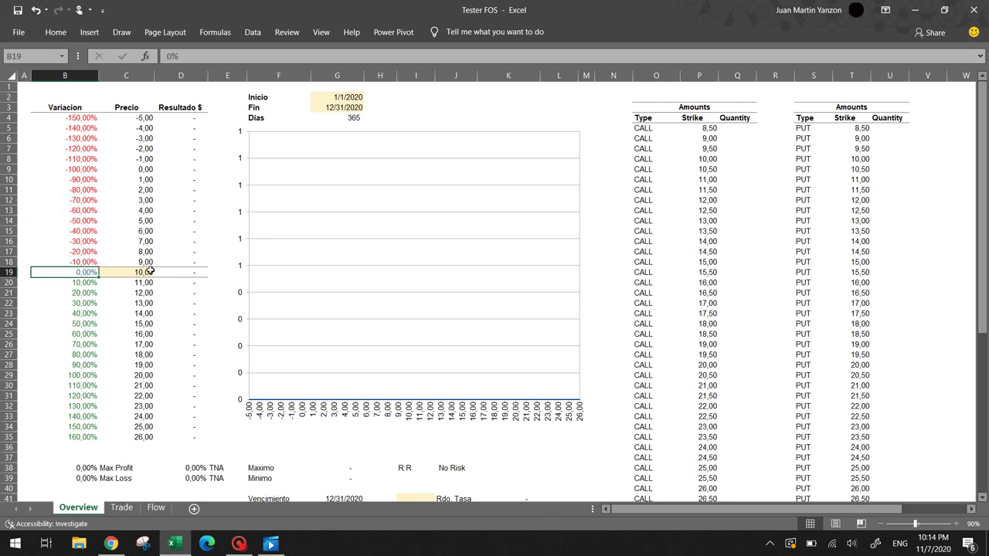
Compare the base price in C19 with the Variacion formulas just below and above row 19
left_click(150, 271)
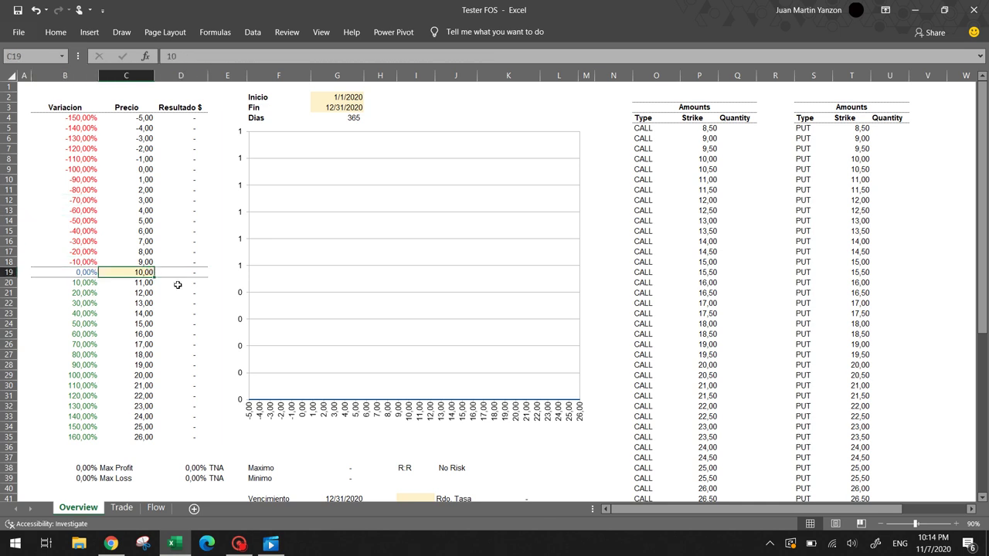
key("Right")
key("Left")
key("Left")
key("Down")
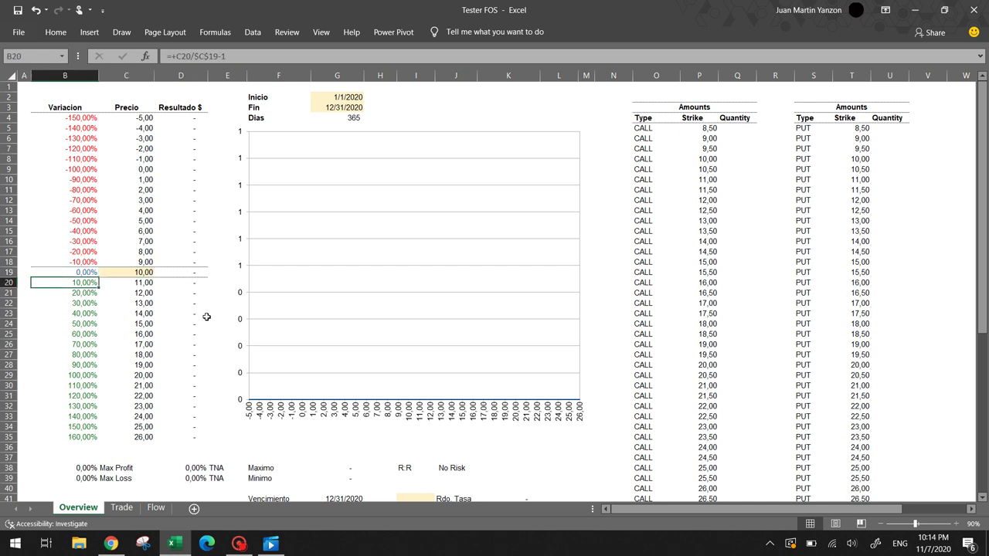
key("Down")
key("Down")
key("Up")
key("Up")
key("Up")
key("Up")
key("Up")
key("Up")
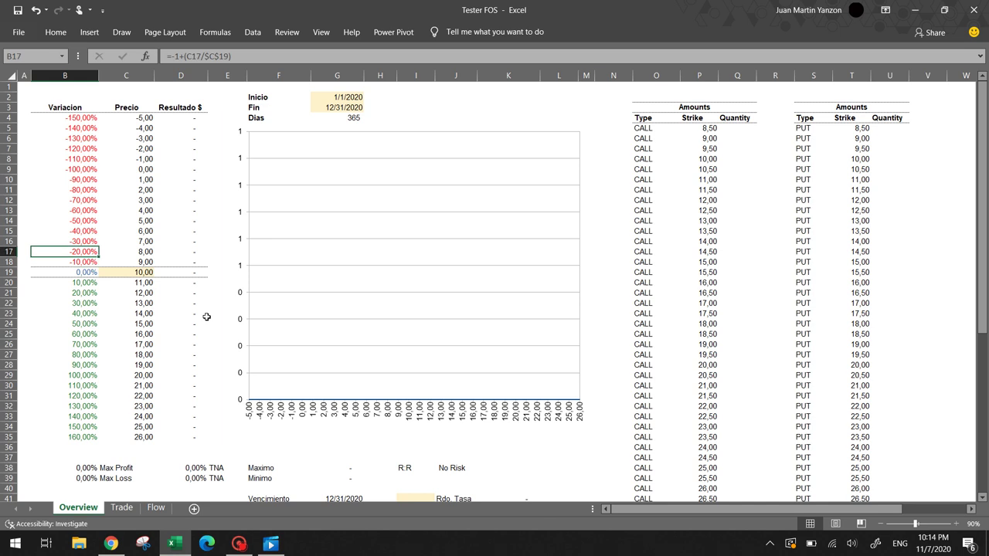
key("Up")
key("Up")
key("Down")
key("Down")
key("Down")
key("Down")
key("Right")
key("Down")
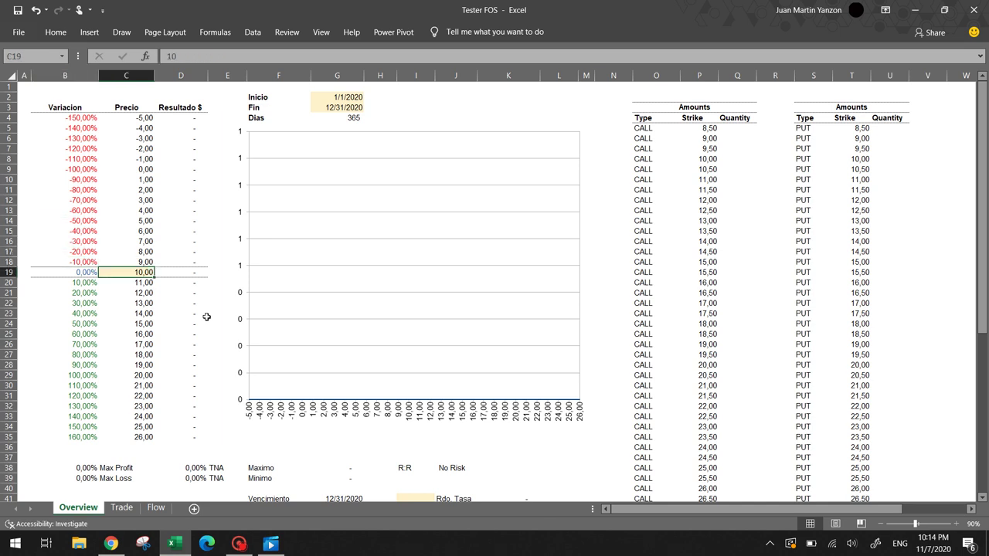
Examine the Precio values above the base price in C19 and down through the prices below it
key("Up")
key("Up")
key("Up")
key("Up")
key("Up")
key("Up")
key("Up")
key("Up")
key("Down")
key("Down")
key("Down")
key("Down")
key("Down")
key("Down")
key("Down")
key("Down")
key("Down")
key("Down")
key("Down")
key("Down")
key("Down")
key("Down")
key("Down")
key("Down")
key("Down")
key("Down")
key("Down")
key("Down")
key("Down")
key("Down")
key("Down")
Review the Precio range again, going back up past the base price and down into the higher prices
key("Up")
key("Up")
key("Up")
key("Up")
key("Up")
key("Up")
key("Up")
key("Up")
key("Up")
key("Up")
key("Up")
key("Up")
key("Up")
key("Up")
key("Up")
key("Up")
key("Up")
key("Up")
key("Up")
key("Up")
key("Up")
key("Down")
key("Down")
key("Down")
key("Down")
key("Down")
key("Down")
key("Down")
key("Down")
key("Down")
key("Down")
key("Down")
key("Down")
key("Down")
key("Up")
Examine the Resultado $ column up and down, ending at its header in D3
key("Right")
key("Up")
key("Up")
key("Up")
key("Up")
key("Up")
key("Up")
key("Up")
key("Up")
key("Up")
key("Up")
key("Up")
key("Up")
key("Down")
key("Down")
key("Down")
key("Down")
key("Down")
key("Down")
key("Down")
key("Down")
key("Up")
key("Up")
key("Up")
key("Up")
key("Up")
key("Up")
key("Up")
key("Up")
key("Up")
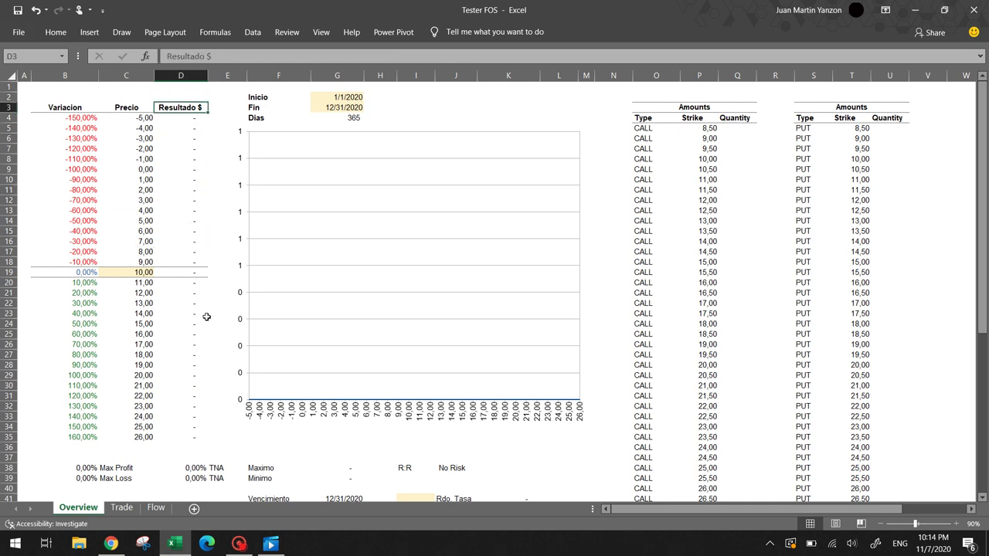
Examine the Resultado $ SUMIF formulas from the top of the column down to D22, alongside the chart
key("Down")
key("Down")
key("Down")
key("Down")
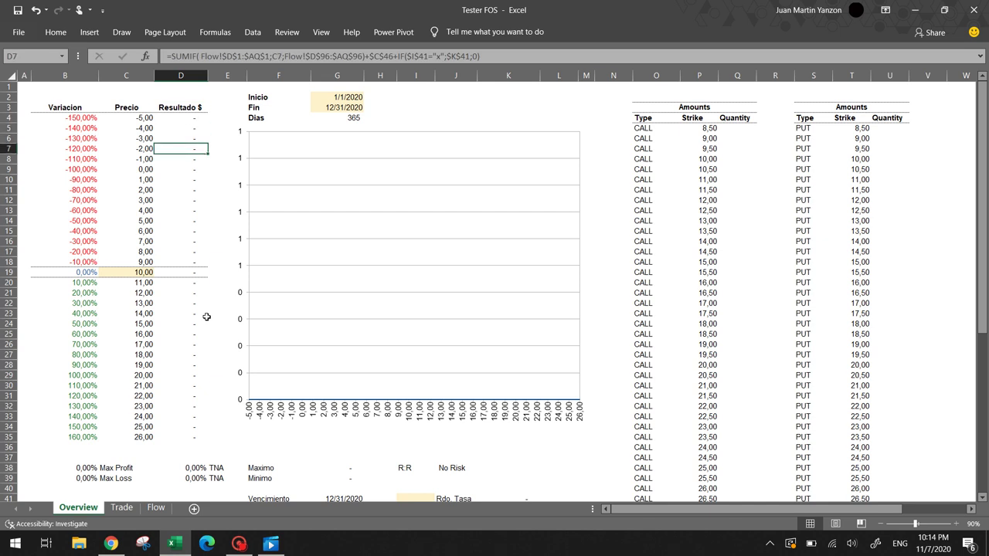
key("Down")
key("Down")
key("Down")
key("Down")
key("Down")
key("Down")
key("Down")
key("Down")
key("Down")
key("Down")
key("Down")
key("Down")
key("Down")
key("Down")
key("Down")
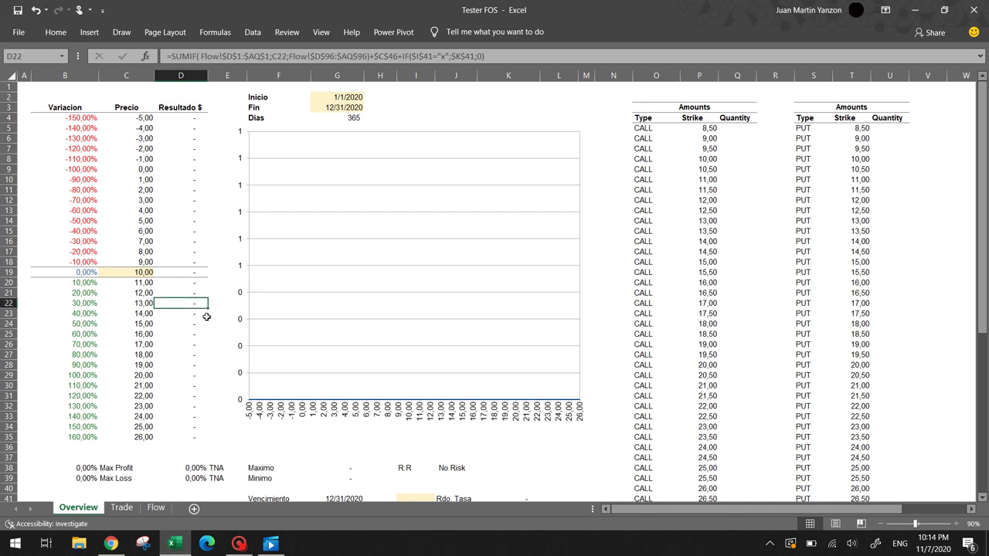
key("Right")
key("Right")
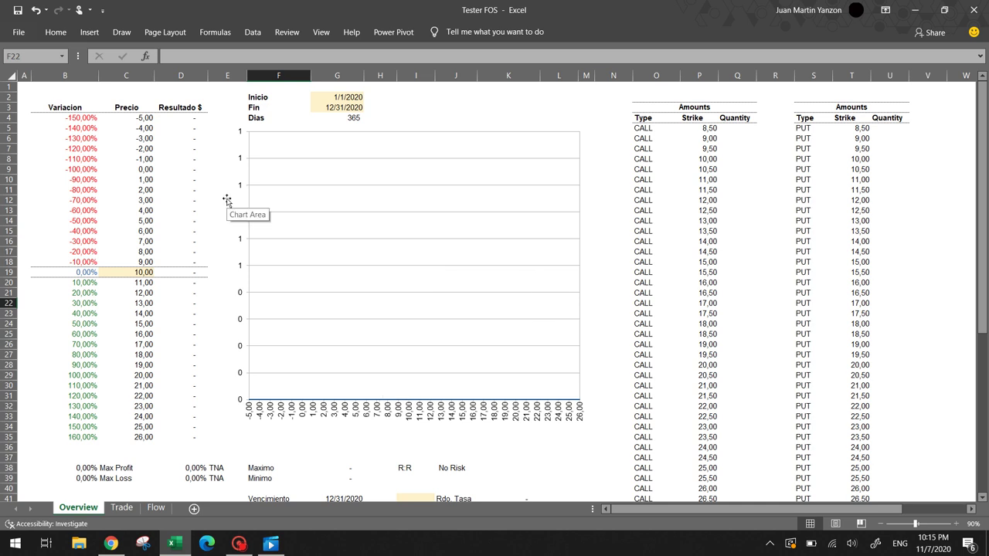
Enter a purchase of 100 units at price 10 in the first Subyacente row of the Trade sheet and return to Overview
left_click(124, 511)
left_click(137, 409)
left_click(137, 402)
type("10000")
key("Tab")
type("100\\")
key("BackSpace")
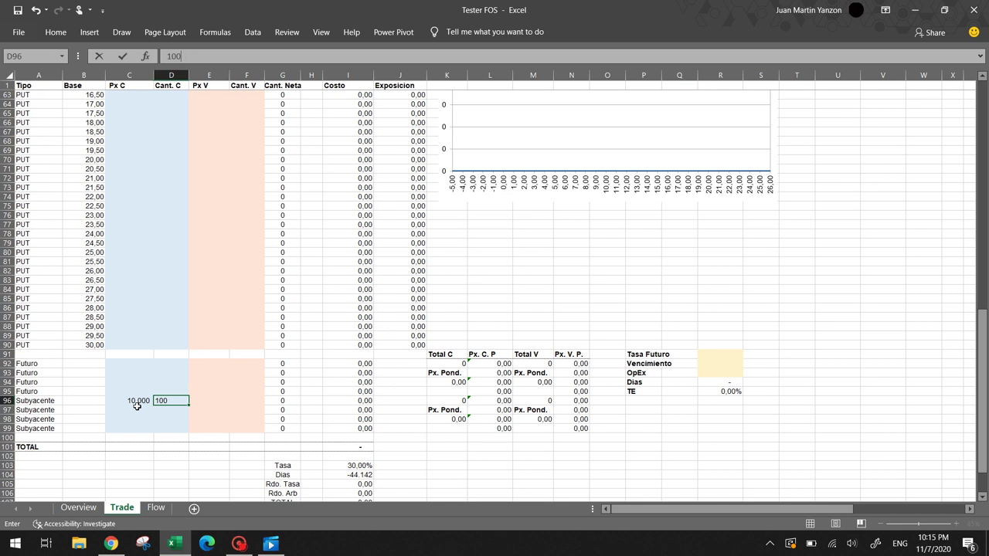
key("ctrl+Page_Up")
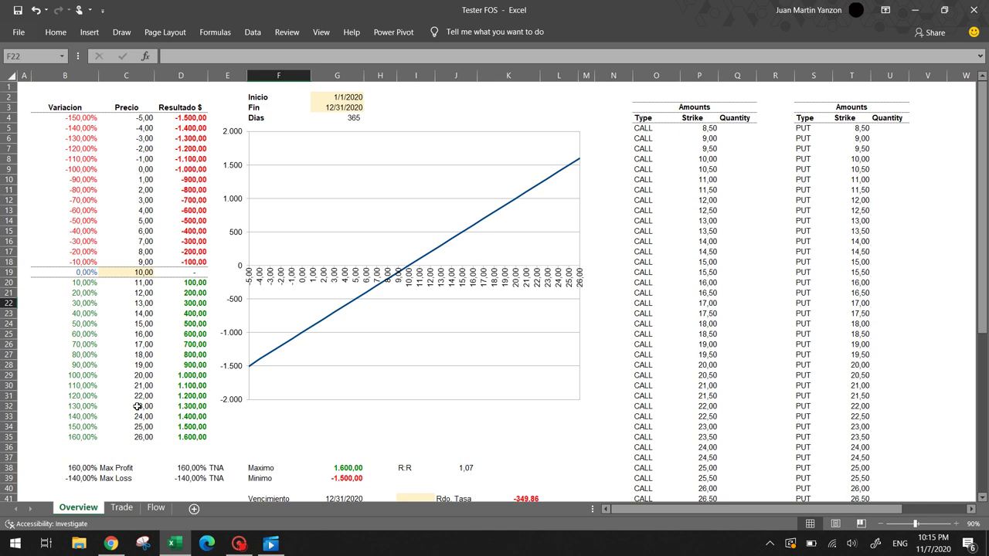
Examine the Resultado $ values of the purchased position above and below the base price row on the Overview sheet
left_click(117, 274)
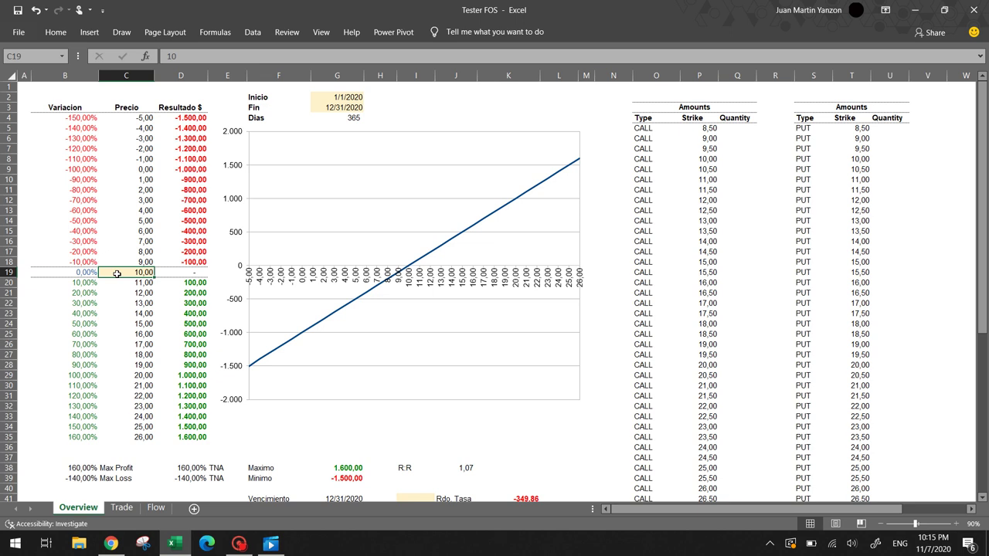
key("Right")
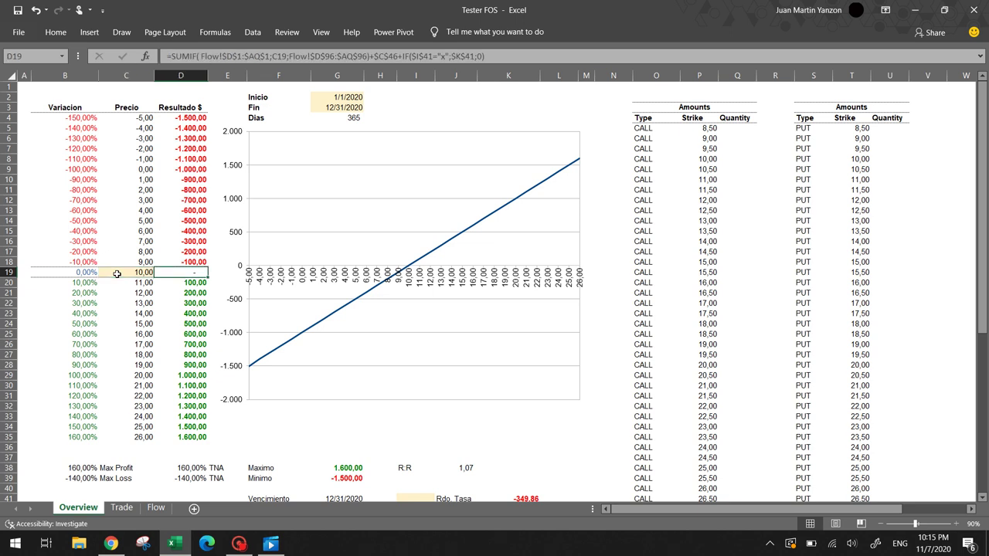
key("Down")
key("Down")
key("Up")
key("Up")
key("Up")
key("Up")
key("Up")
key("Up")
key("Up")
key("Up")
key("Down")
key("Down")
key("Down")
key("Down")
key("Down")
key("Down")
key("Down")
key("Down")
key("Down")
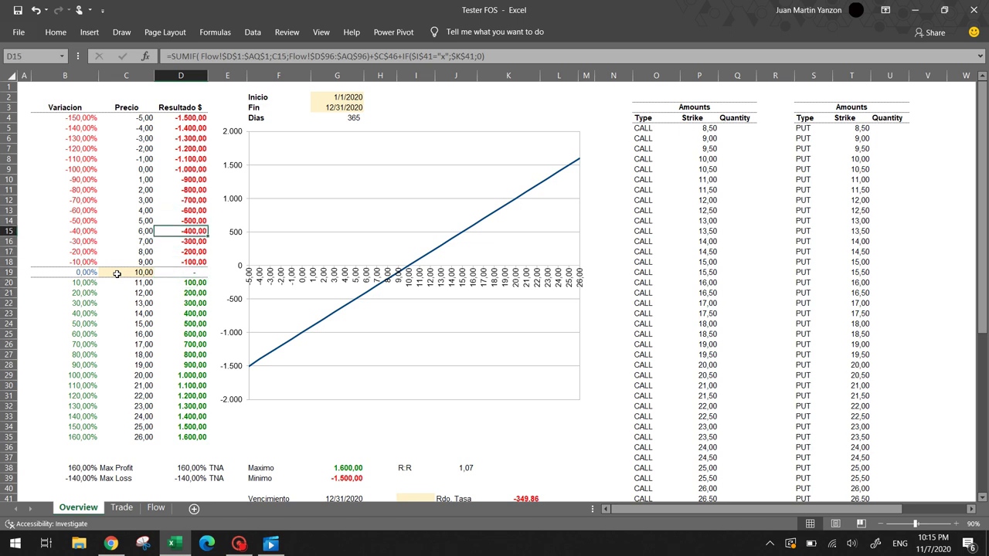
Compare the prices above the base price with their Resultado $ values down to row 23
key("Down")
key("Up")
key("Up")
key("Up")
key("Up")
key("Down")
key("Left")
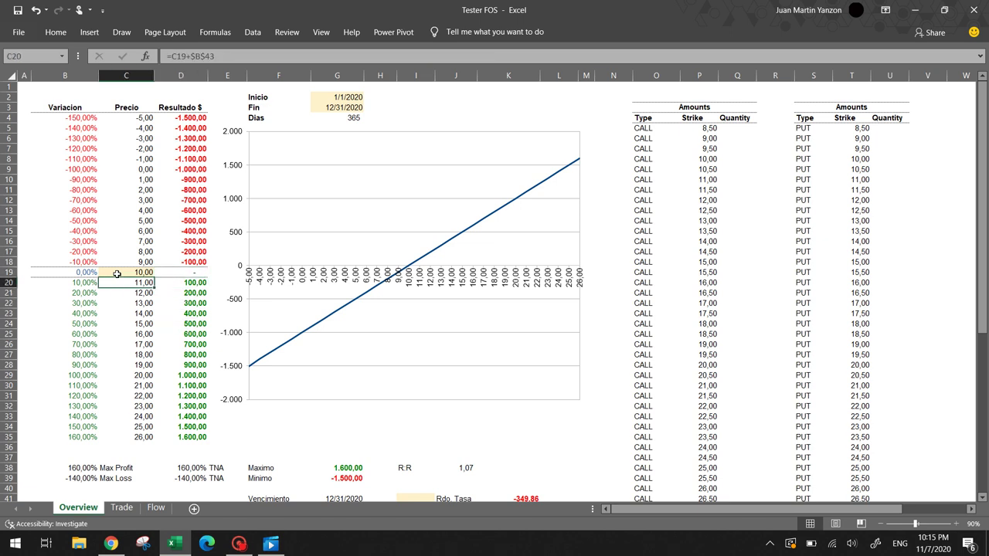
key("Down")
key("Down")
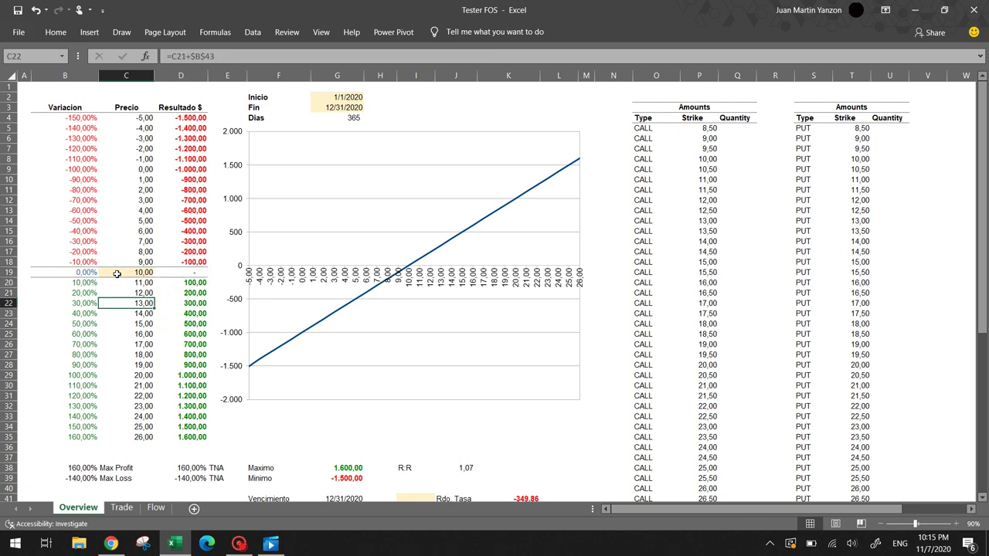
key("Down")
key("Right")
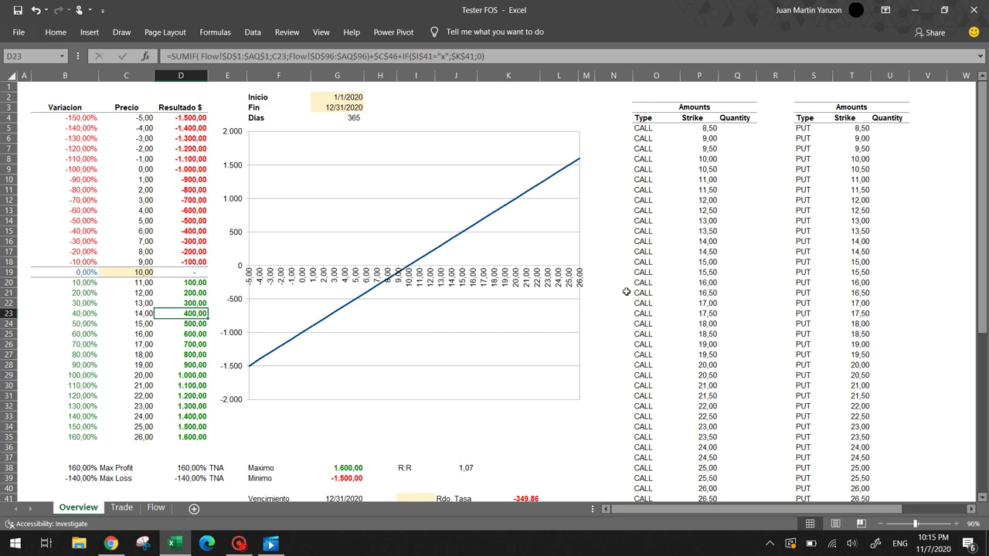
Review the CALL and PUT Amounts tables and examine the Net Subyacente quantity formula in Q53, alongside the payoff chart
scroll(628, 291, "right", 2)
scroll(628, 290, "left", 2)
scroll(724, 294, "down", 6)
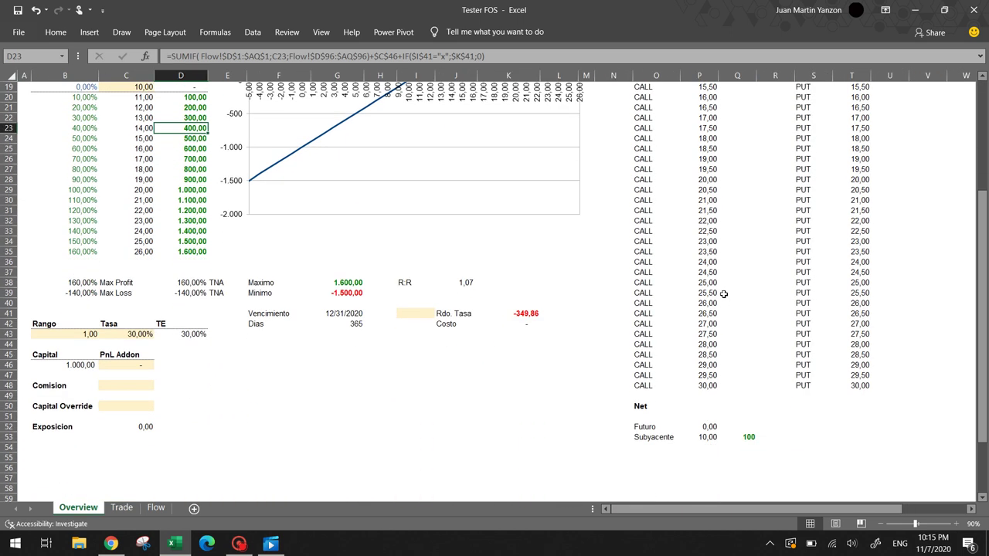
scroll(724, 295, "up", 6)
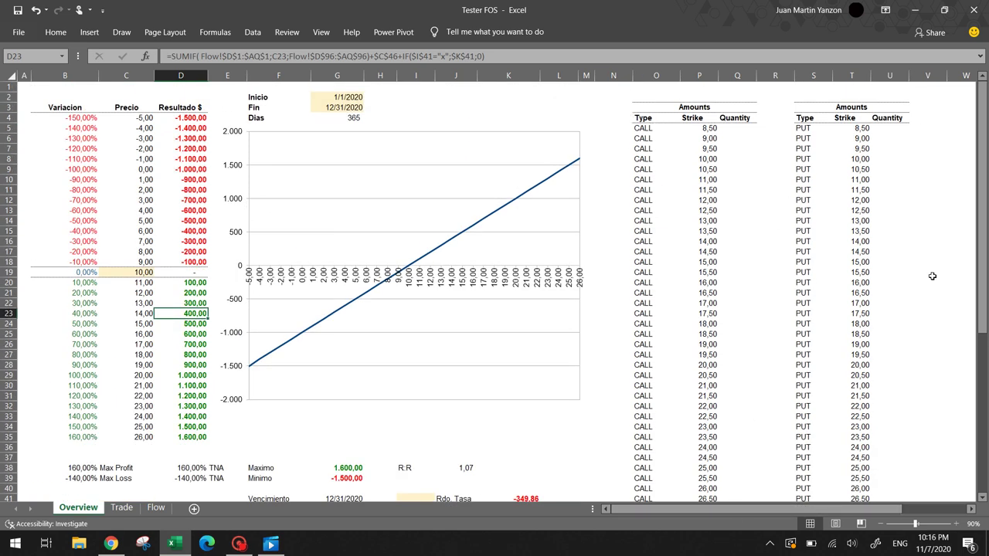
scroll(860, 275, "down", 5)
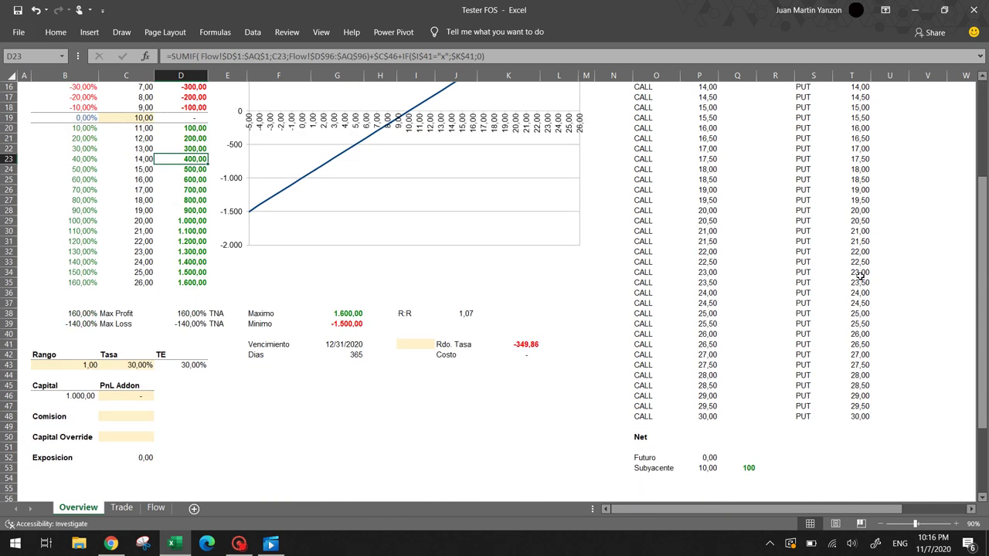
scroll(860, 276, "down", 1)
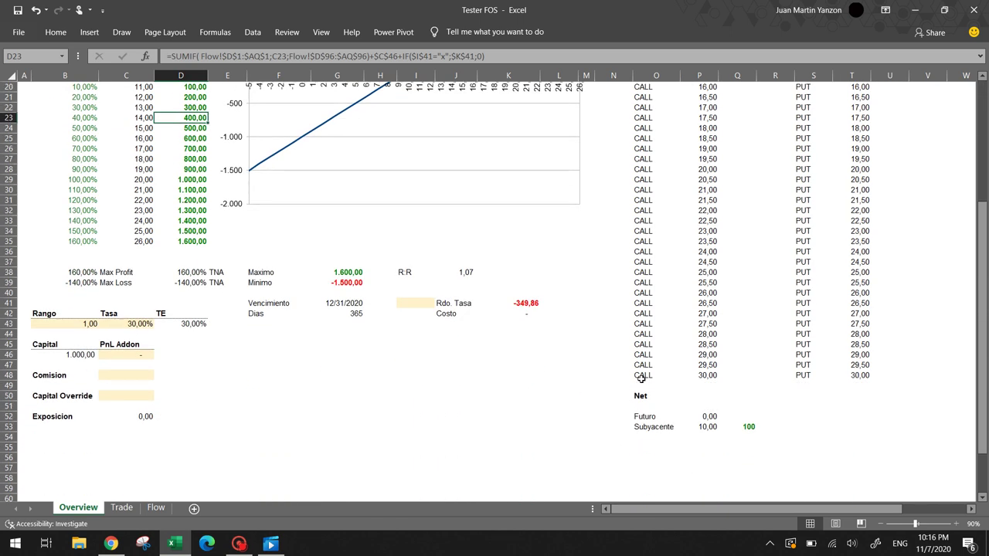
left_click(738, 426)
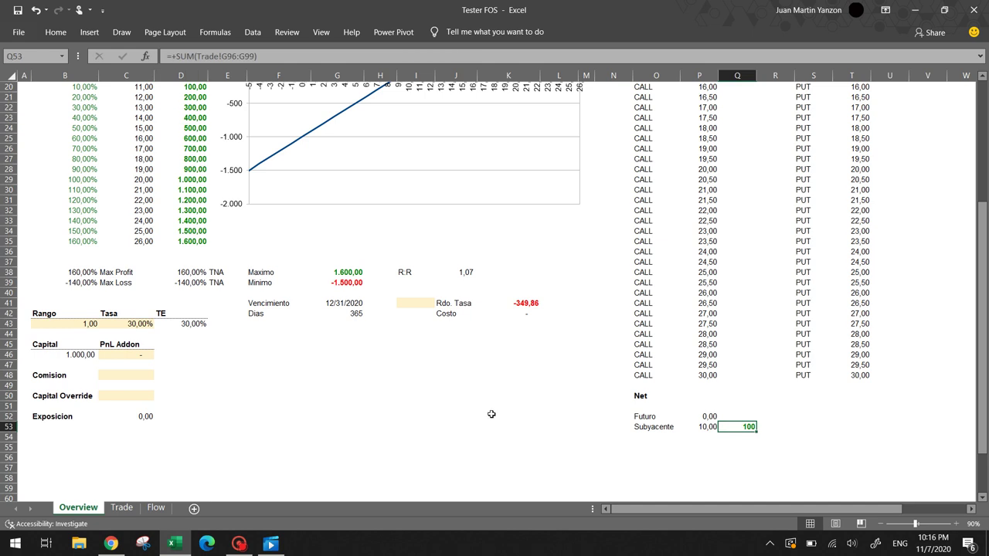
scroll(415, 449, "up", 1)
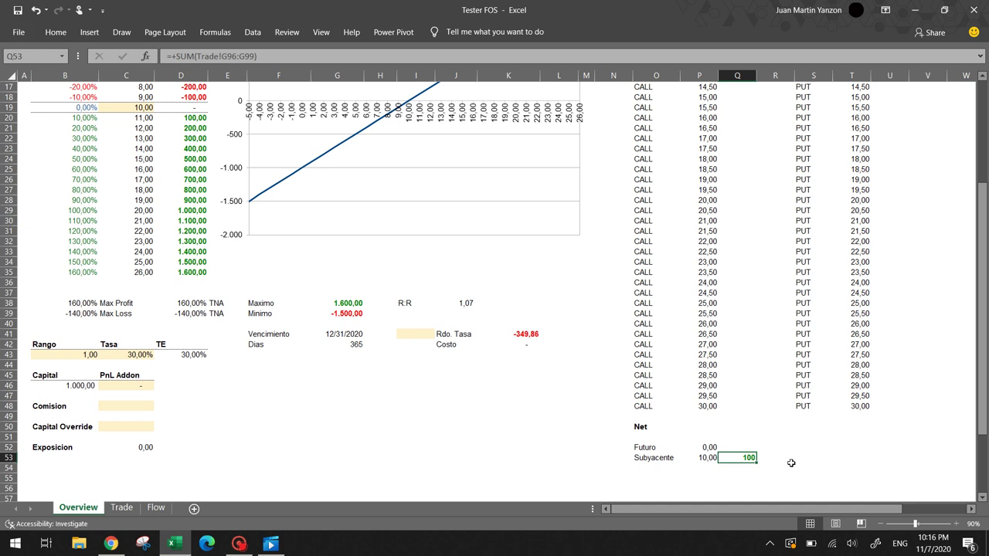
scroll(346, 244, "up", 5)
scroll(345, 244, "up", 1)
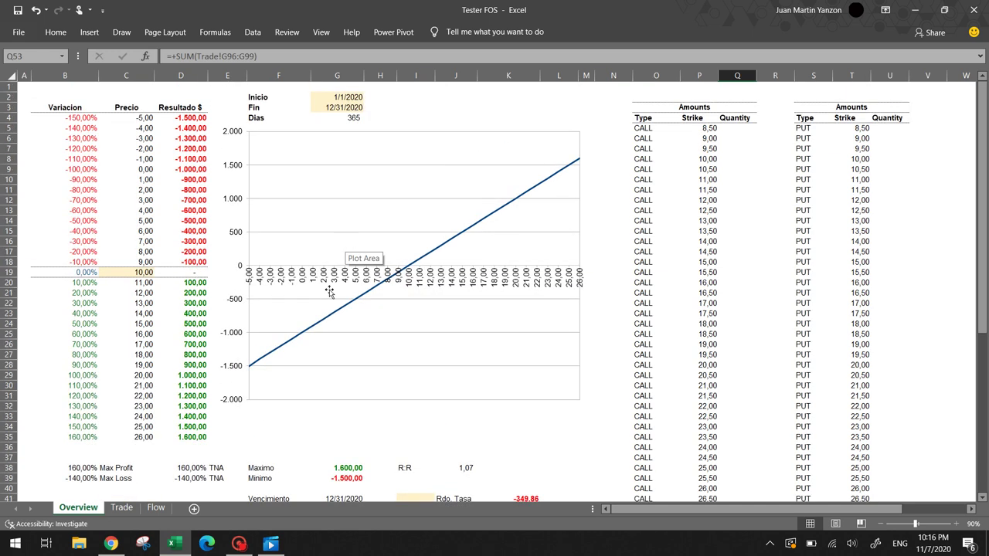
On the Trade sheet, replace the Subyacente purchase in row 96 with a sale of 100 units at price 100, and view Overview
left_click(122, 507)
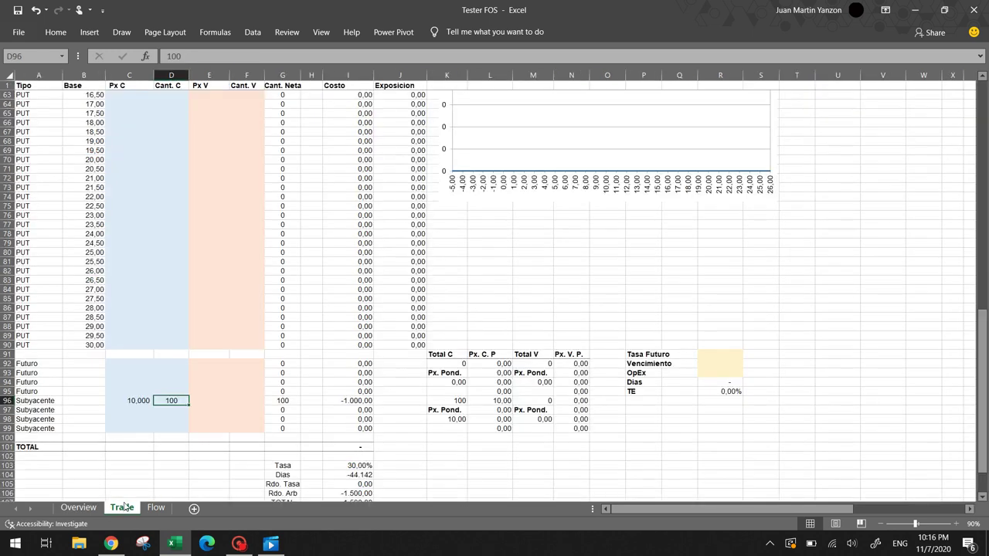
key("Left")
key("shift+Right")
key("Delete")
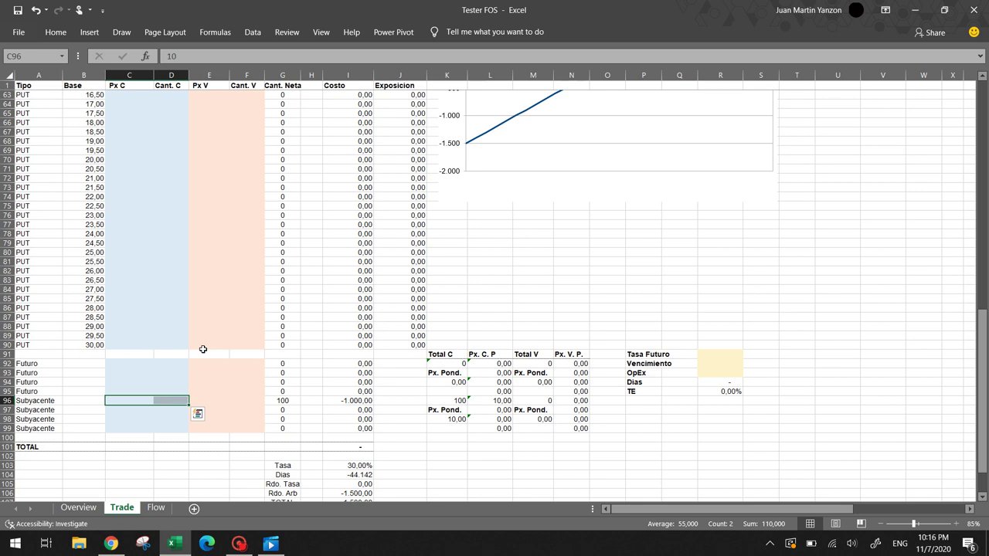
key("Right")
key("Right")
type("100")
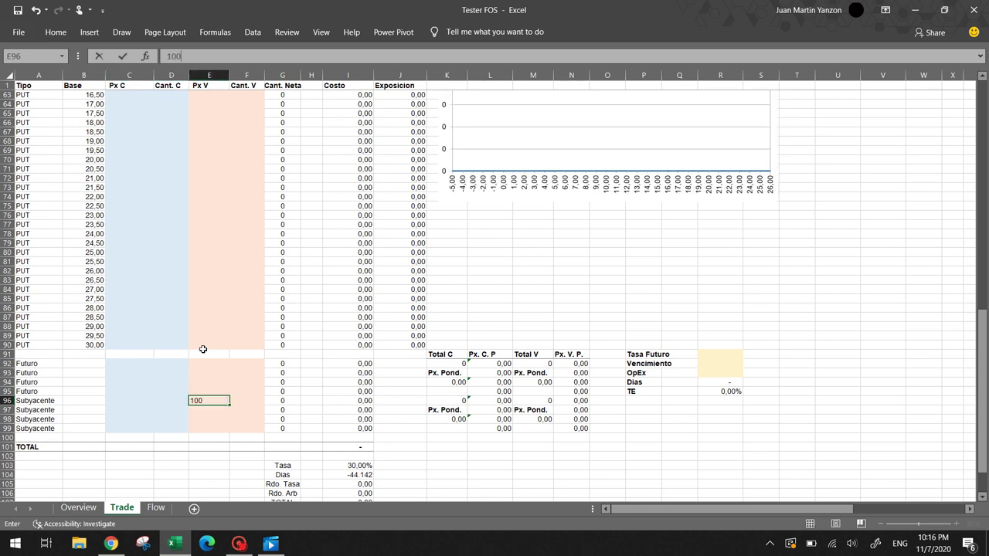
key("Tab")
type("100")
key("Return")
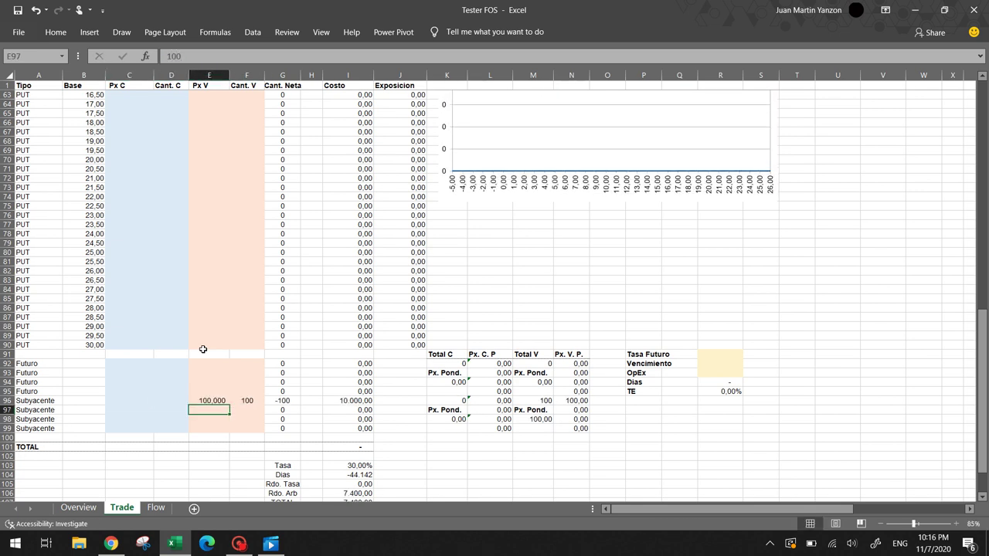
key("ctrl+Page_Up")
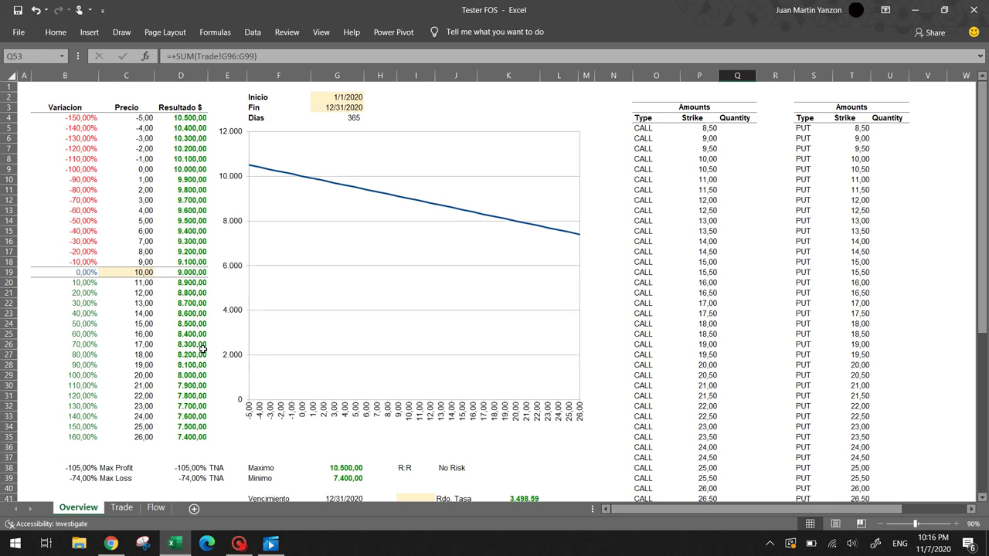
Correct the Subyacente sale price in E96 of the Trade sheet to 10 and return to Overview
key("ctrl+Page_Down")
key("Up")
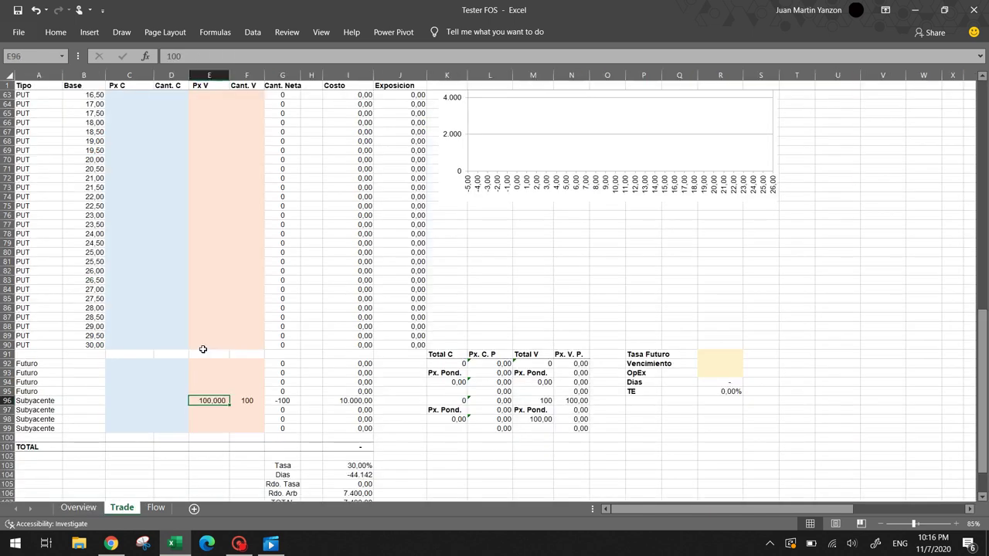
type("10")
key("Return")
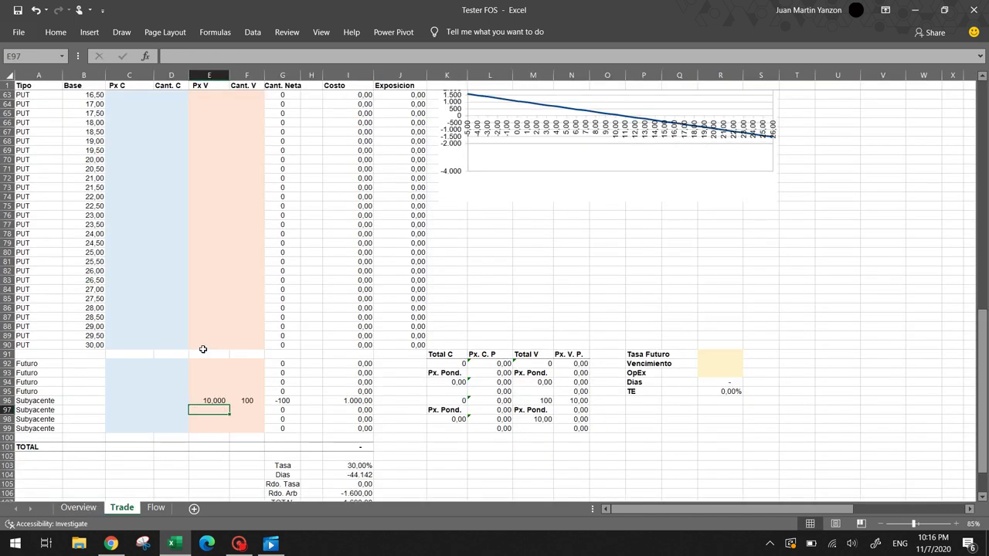
key("ctrl+Page_Up")
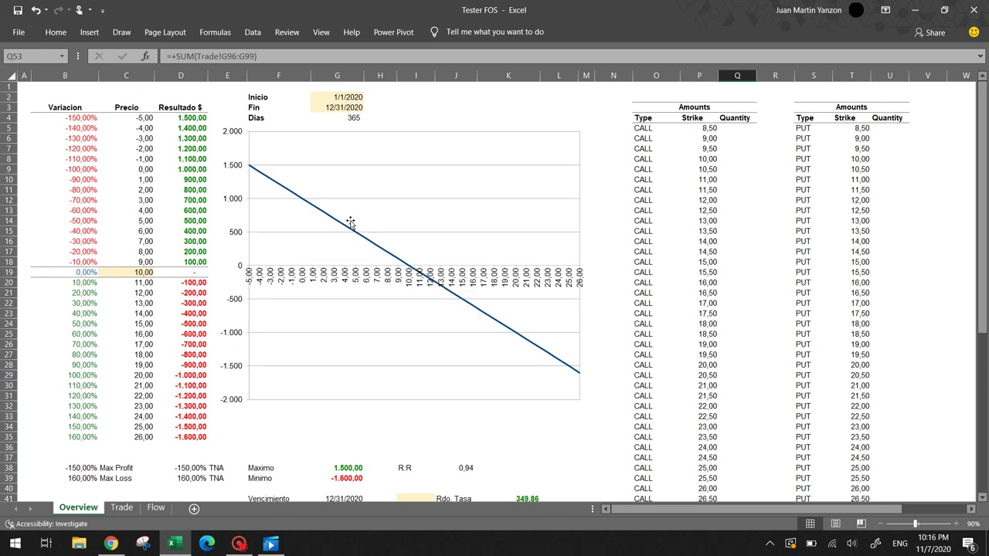
Examine the Resultado $ values of the sold position around the base price, from row 15 to row 21
left_click(184, 263)
key("Up")
key("Up")
key("Up")
key("Down")
key("Down")
key("Down")
key("Down")
key("Down")
key("Down")
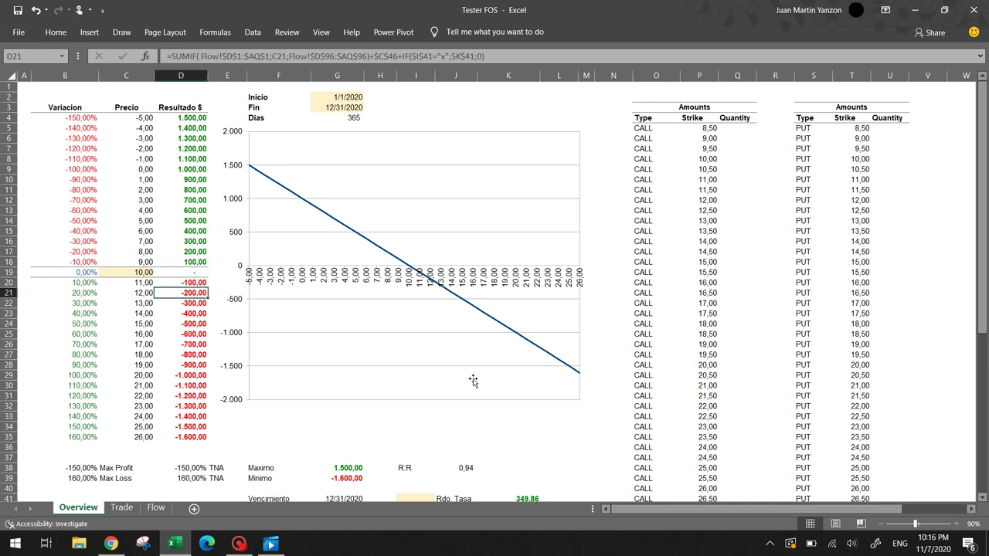
Check the Net Subyacente quantity in Q53 for the sold position and look back at the payoff chart
scroll(476, 384, "down", 4)
scroll(476, 384, "down", 2)
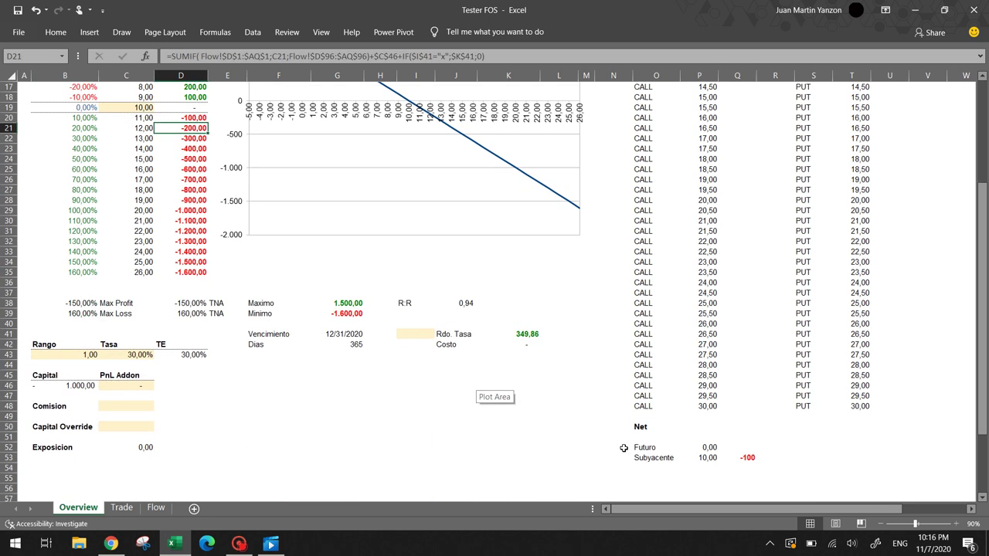
left_click(738, 459)
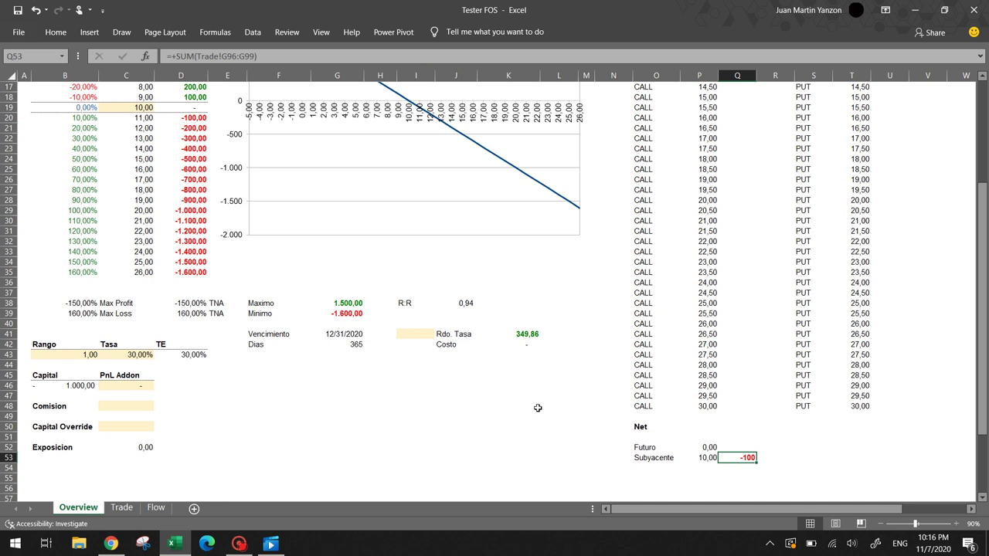
scroll(422, 401, "up", 1)
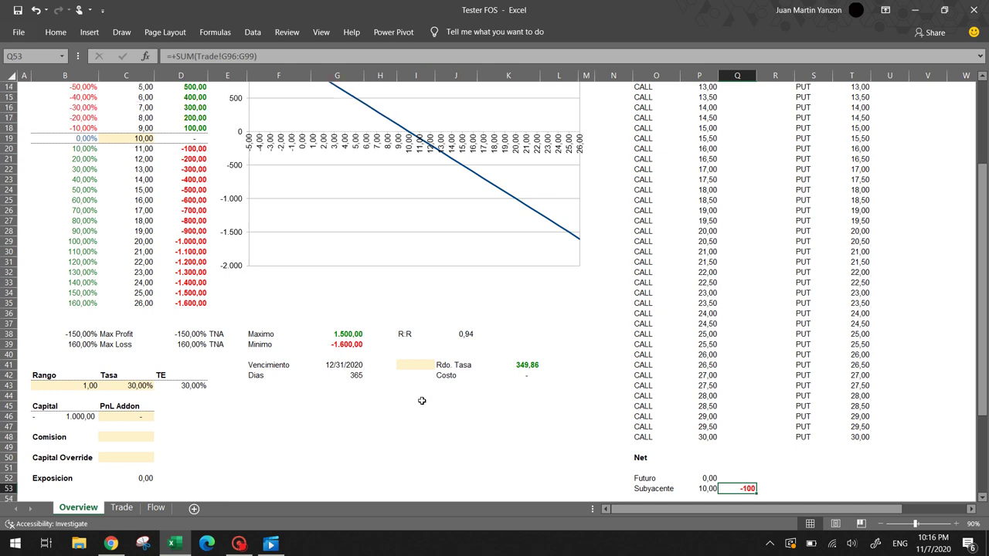
scroll(422, 401, "up", 5)
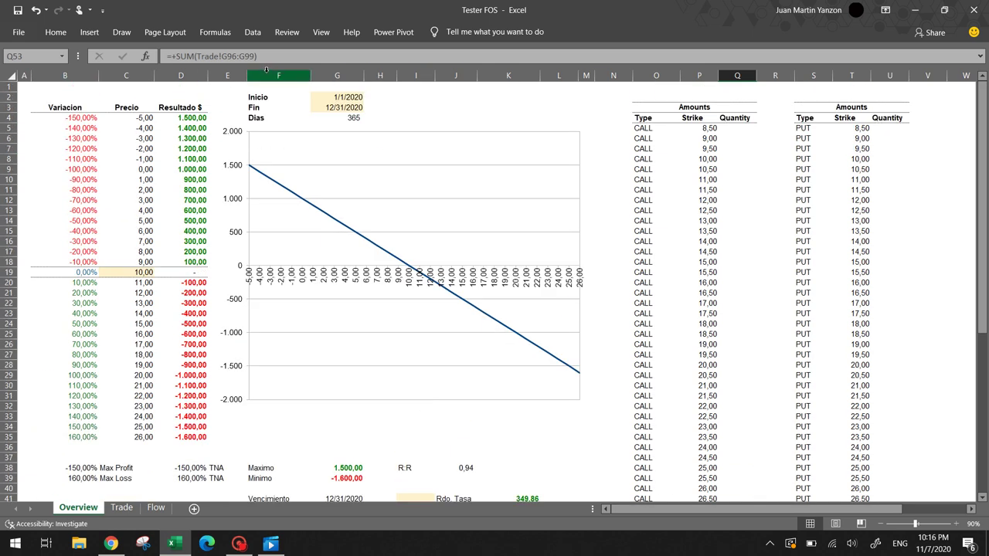
Inspect the Inicio and Fin dates above the chart and the input cell I41 beside Rdo. Tasa
left_click(272, 95)
key("Right")
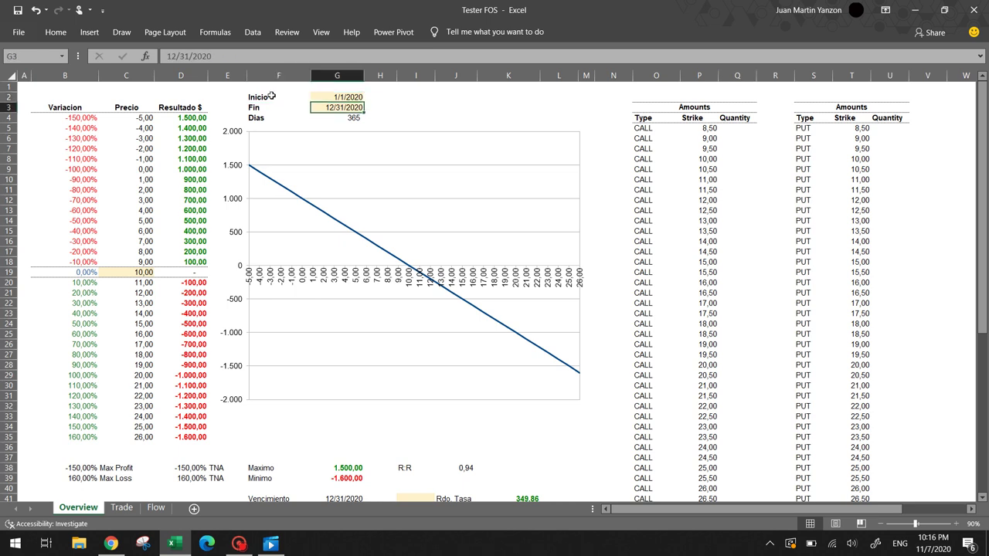
key("Down")
scroll(205, 154, "down", 2)
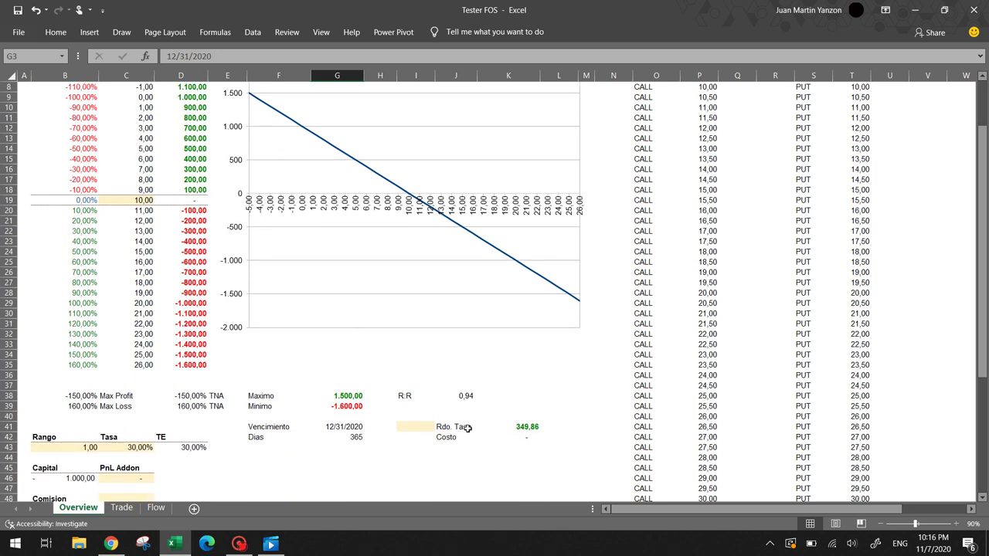
left_click(418, 427)
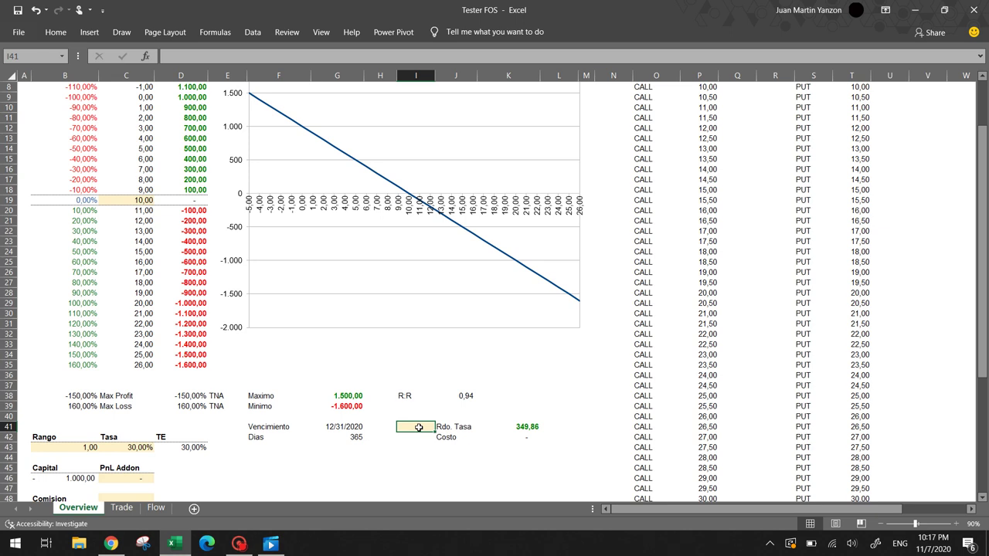
Set the Tasa in C43 to 25%, and lower it to 20%
key("Left")
key("Left")
key("Left")
key("Left")
key("Left")
key("Left")
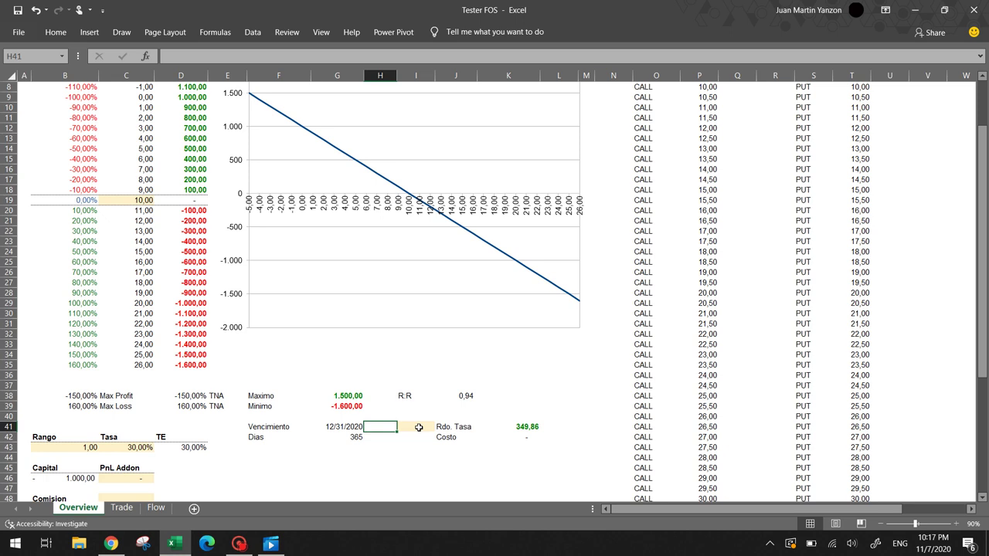
key("Down")
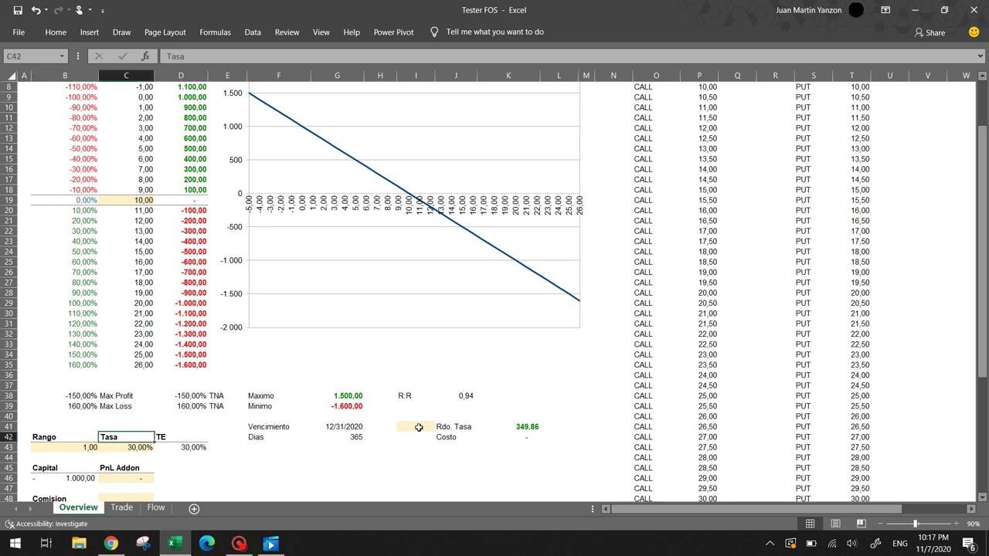
key("shift+Down")
key("Down")
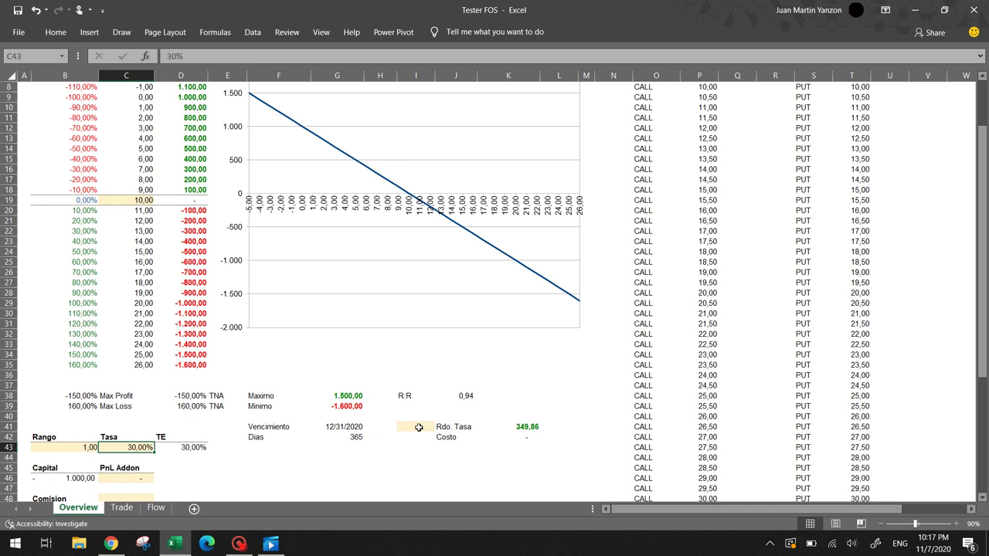
type("25")
key("Return")
key("Up")
type("20")
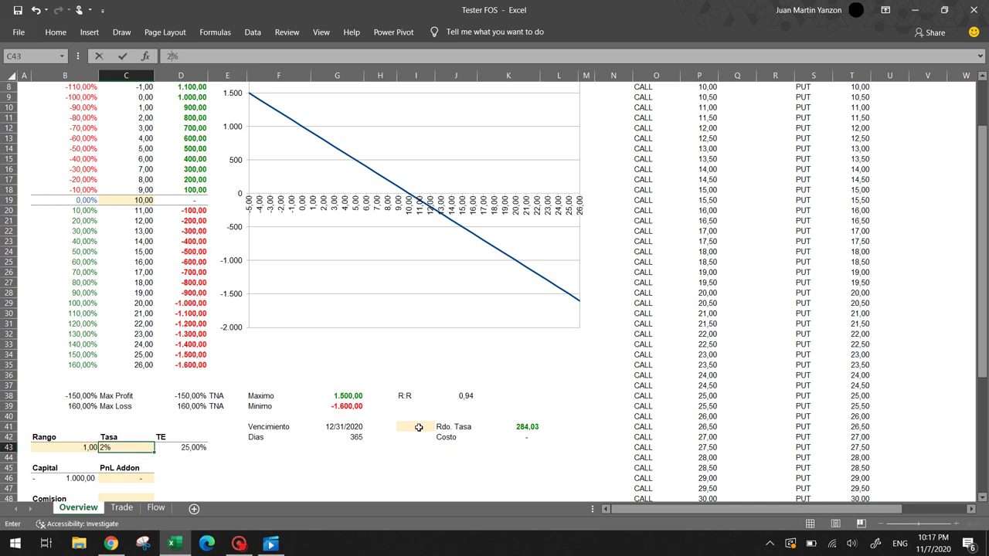
key("Return")
Examine the Rdo. Tasa formula in K41 and the input cell I41 beside it
key("Up")
key("Up")
key("Right")
key("Right")
key("Right")
key("Right")
key("Right")
key("Right")
key("Right")
key("Right")
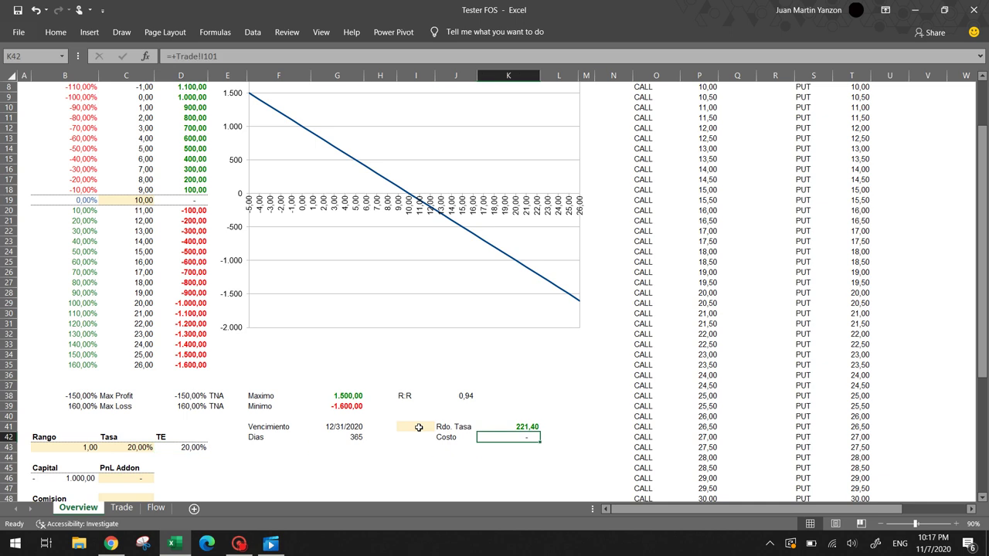
key("Up")
key("Left")
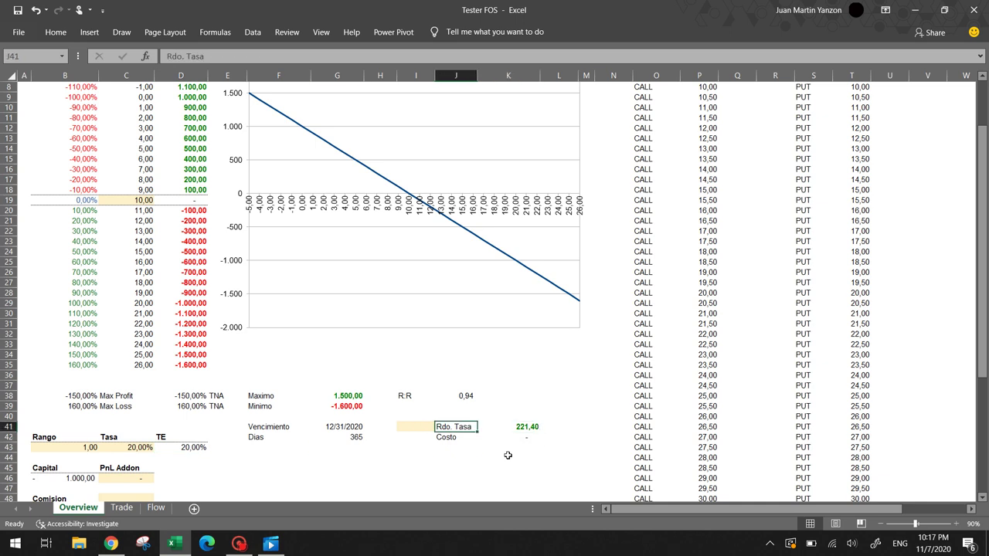
key("Right")
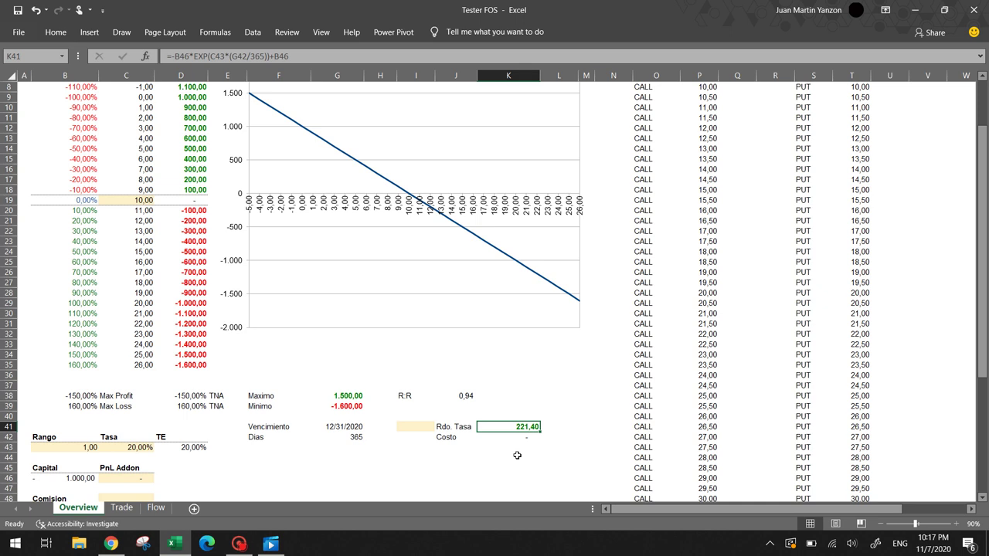
key("Left")
key("Left")
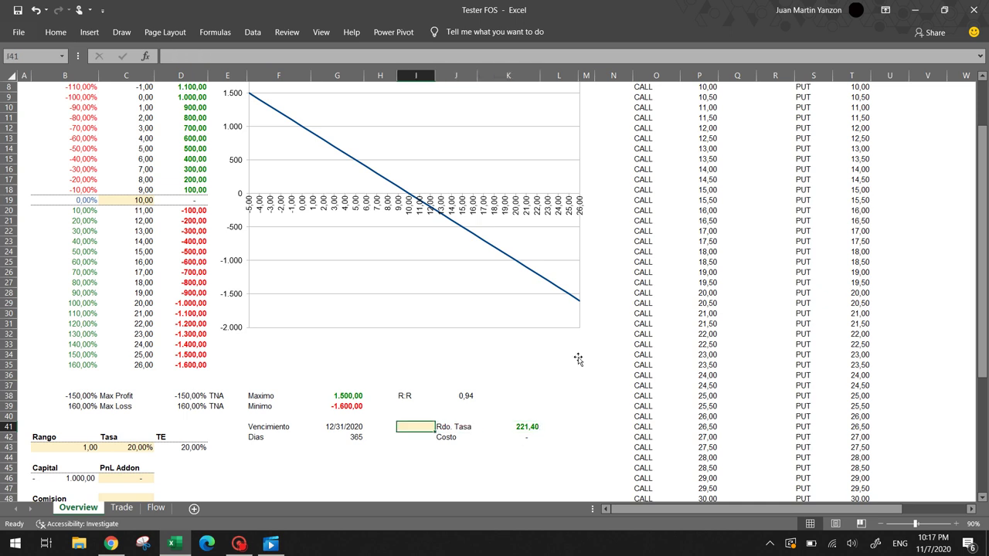
Review the payoff chart and the Dias calculation in G4 against the rate section below
scroll(578, 296, "up", 3)
scroll(578, 359, "down", 1)
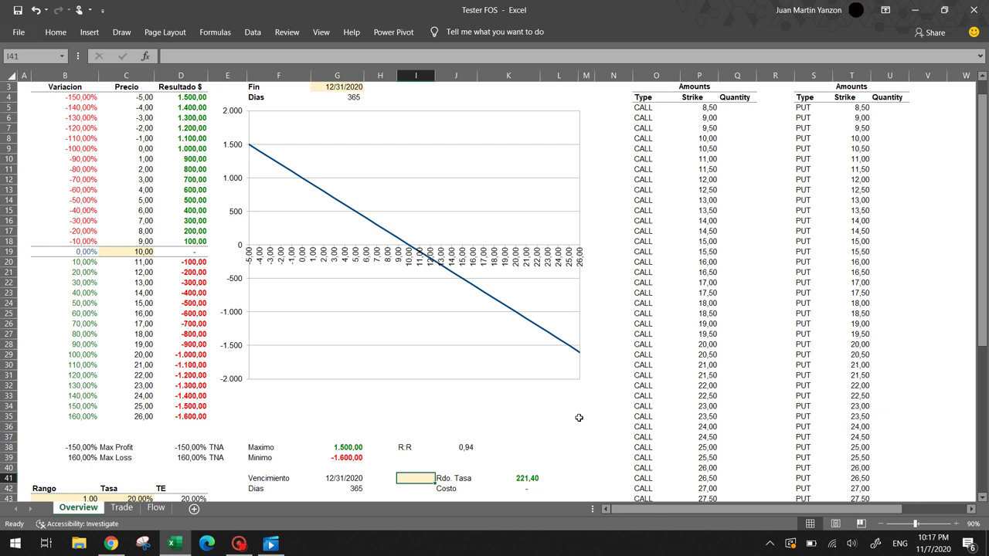
scroll(578, 418, "down", 3)
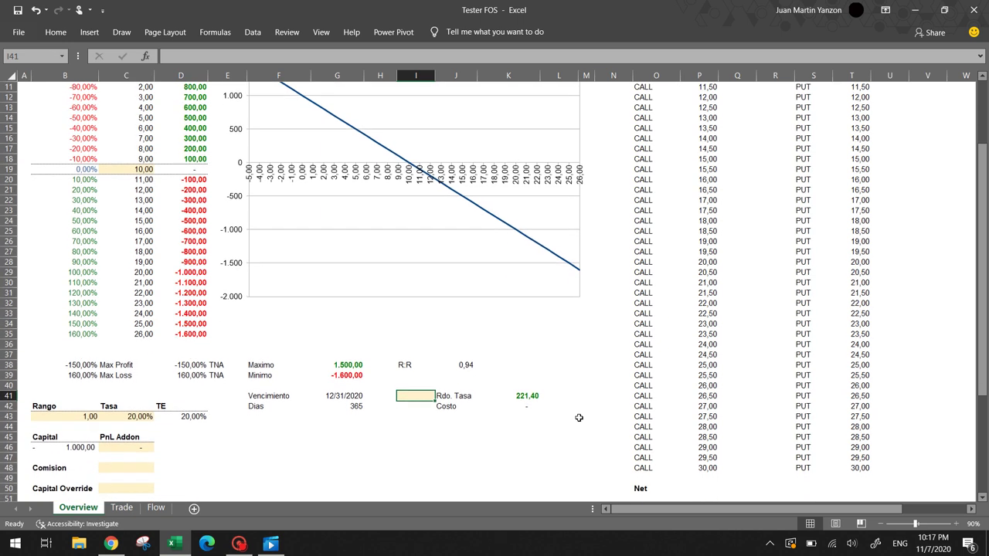
scroll(579, 418, "up", 3)
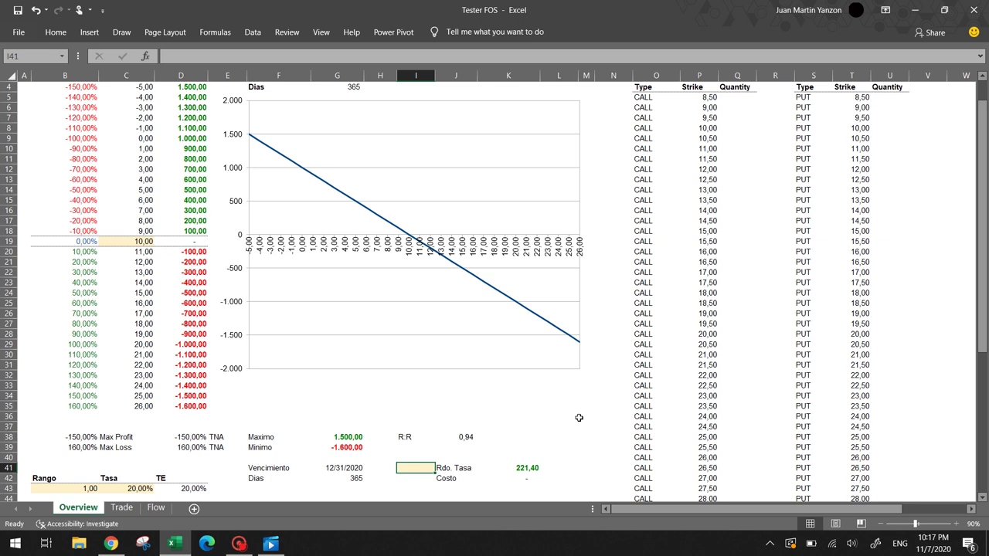
scroll(601, 289, "up", 1)
left_click(337, 116)
scroll(338, 115, "down", 3)
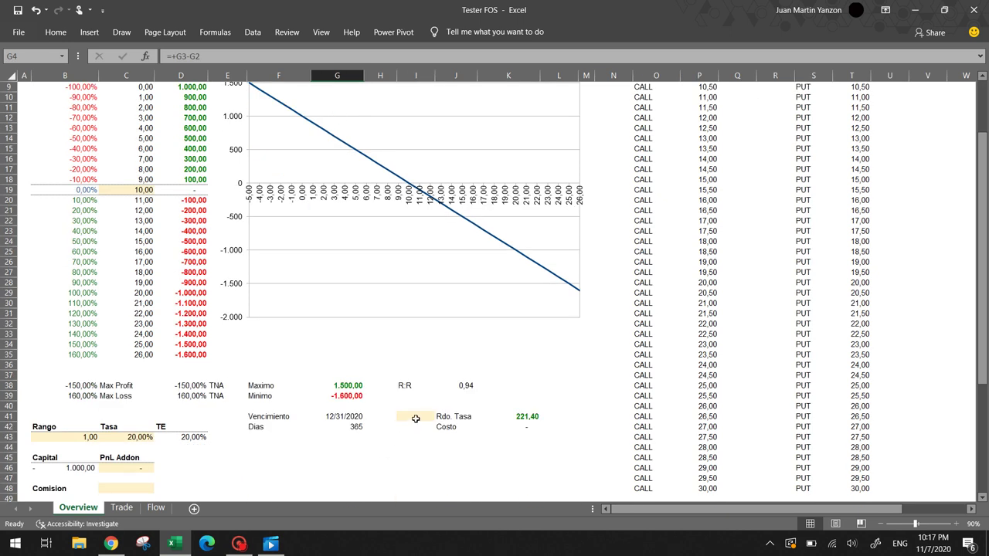
Mark I41 with x to include Rdo. Tasa in the results, and review the table and chart
left_click(415, 418)
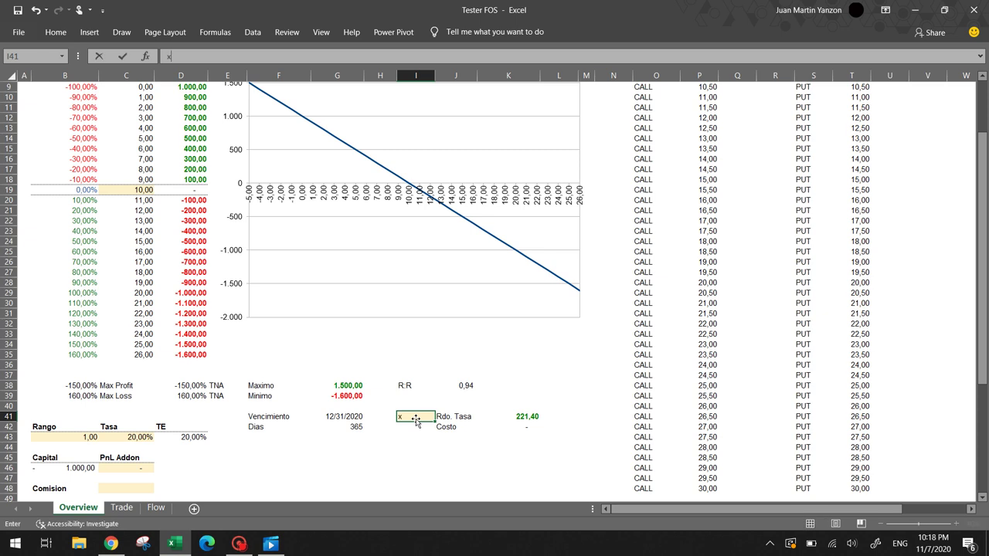
type("x")
key("Return")
scroll(163, 194, "up", 3)
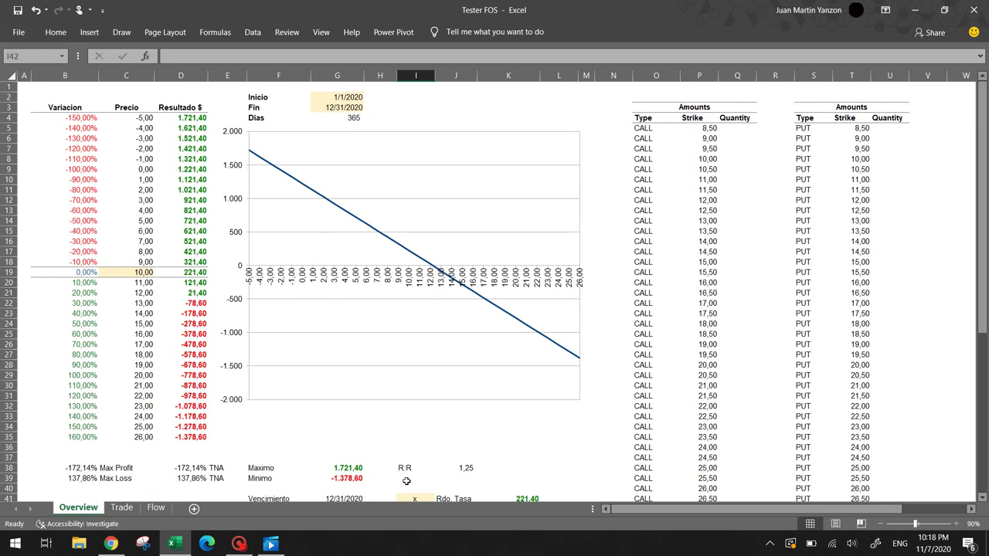
scroll(406, 481, "down", 2)
Clear the x in I41, enter it again and clear it once more to compare the results with and without Rdo. Tasa
key("Up")
key("Delete")
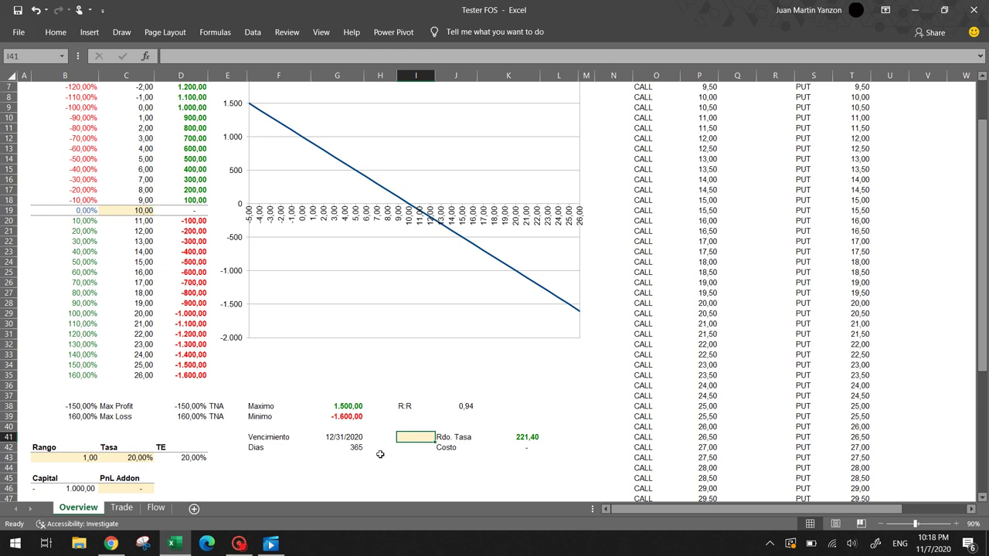
type("x")
key("Return")
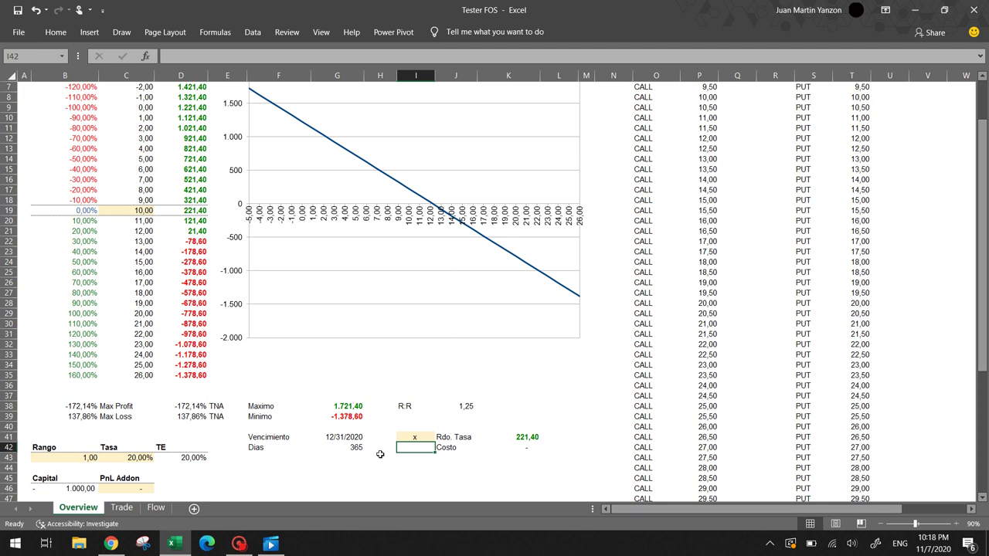
key("Up")
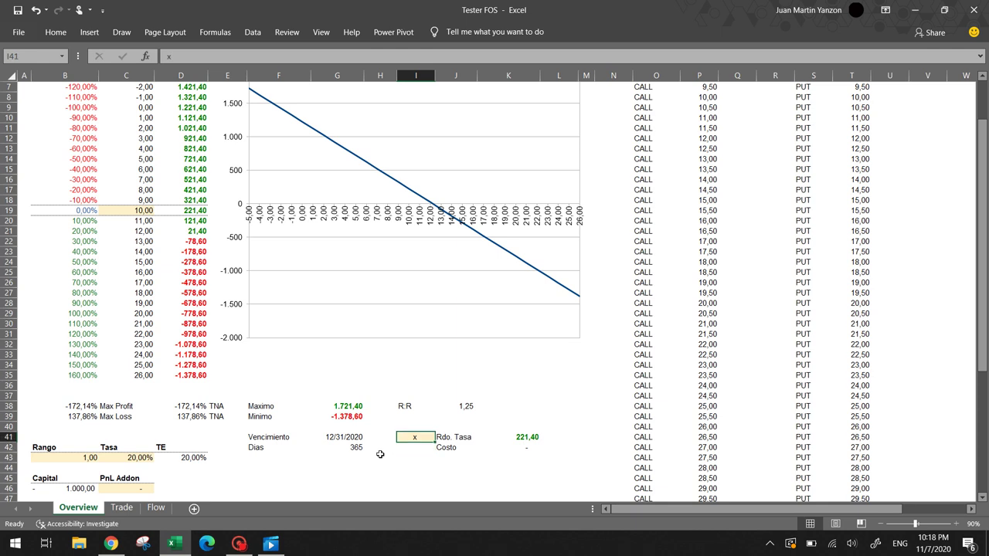
key("Delete")
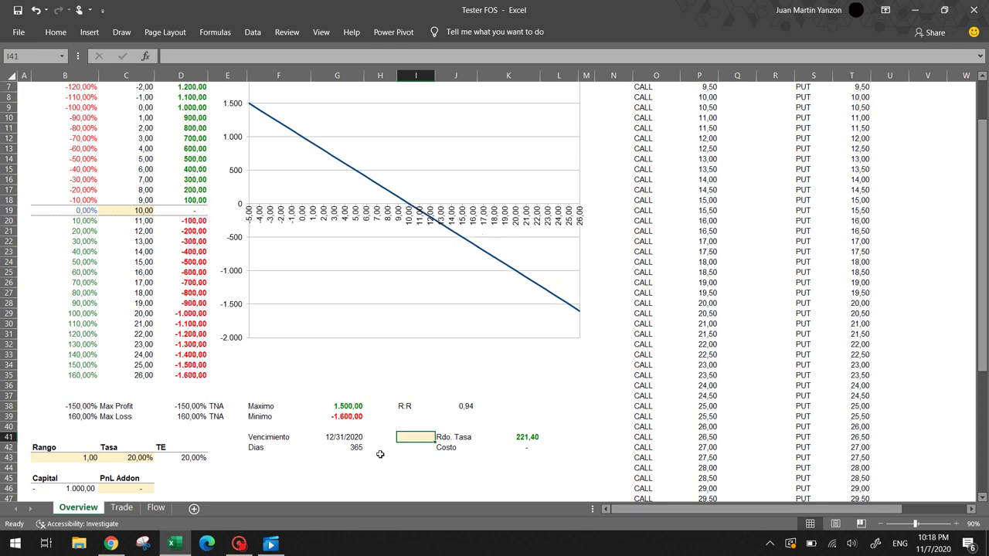
Inspect the Tasa input in C43 and the Rango input in B43, and look back at the results table
left_click(125, 456)
key("Down")
key("Down")
key("Up")
key("Up")
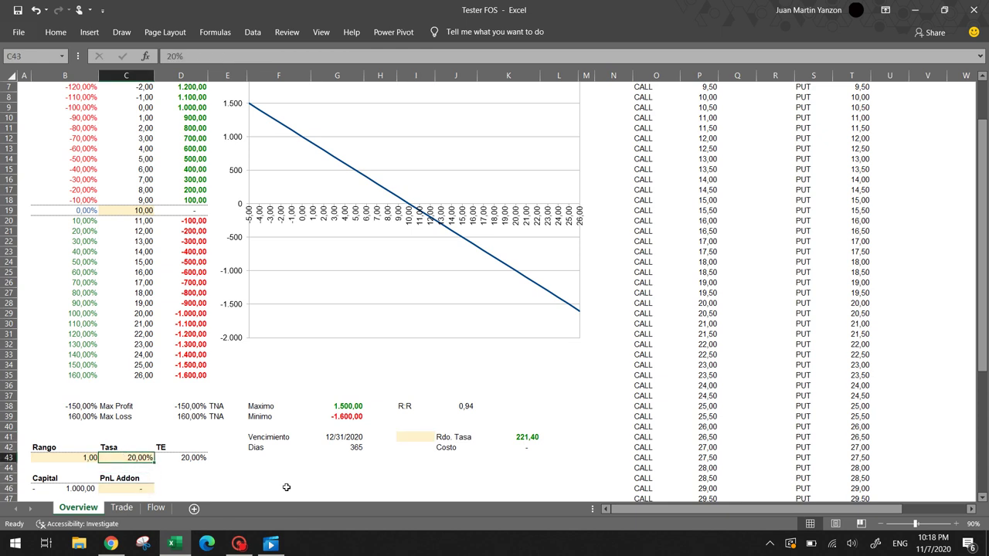
key("Left")
scroll(286, 487, "down", 2)
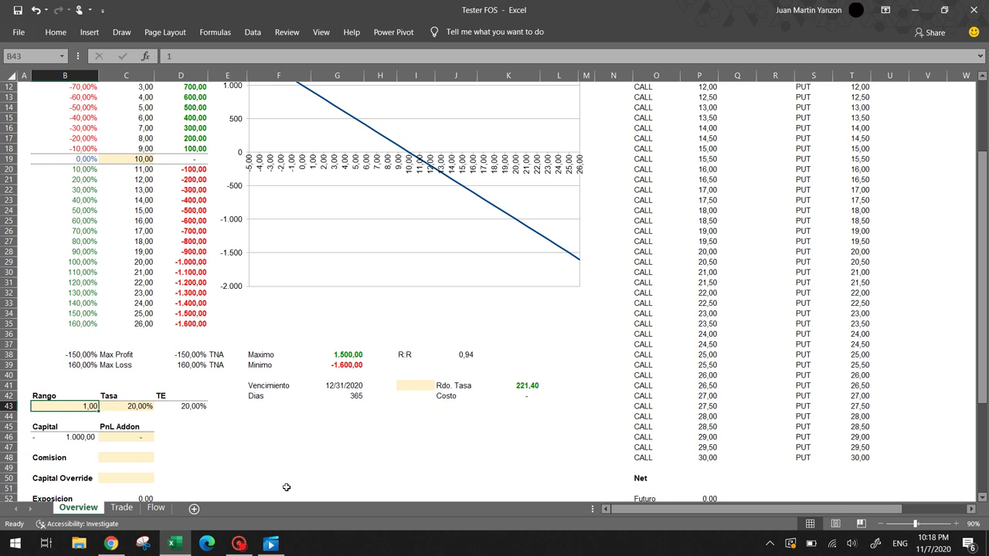
scroll(286, 487, "up", 2)
scroll(286, 488, "up", 2)
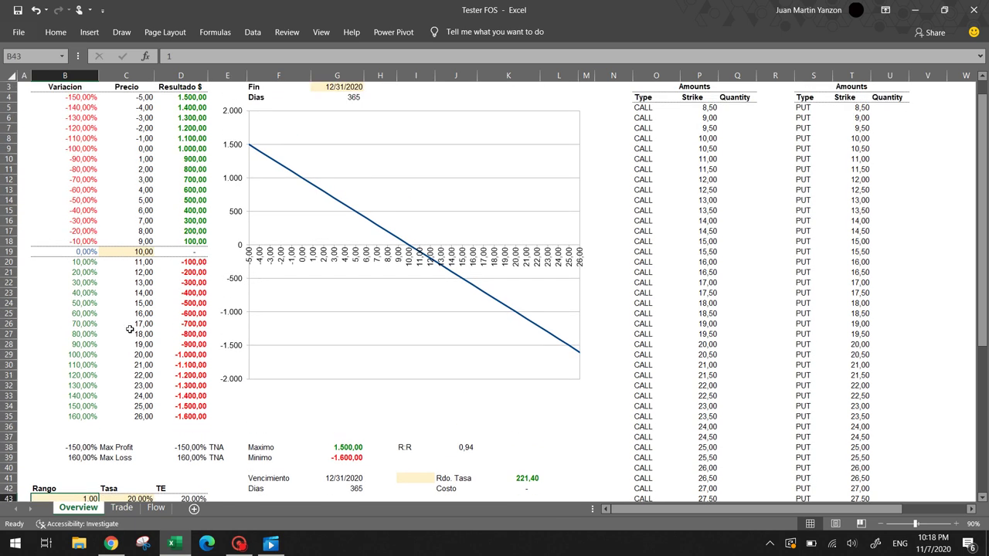
Examine the Precio formulas just above and below the base price in C19, down to row 23
left_click(136, 234)
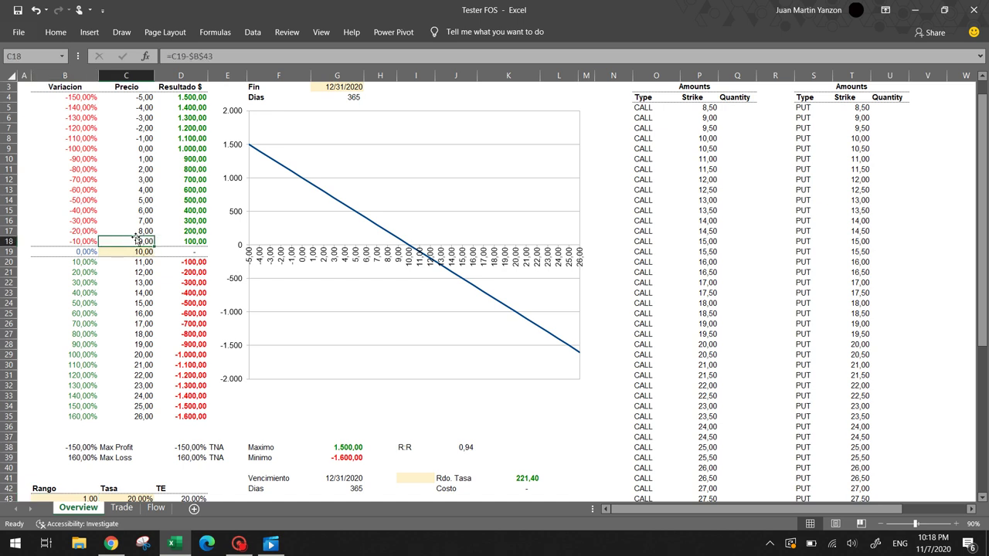
key("Up")
key("Down")
key("Down")
key("Down")
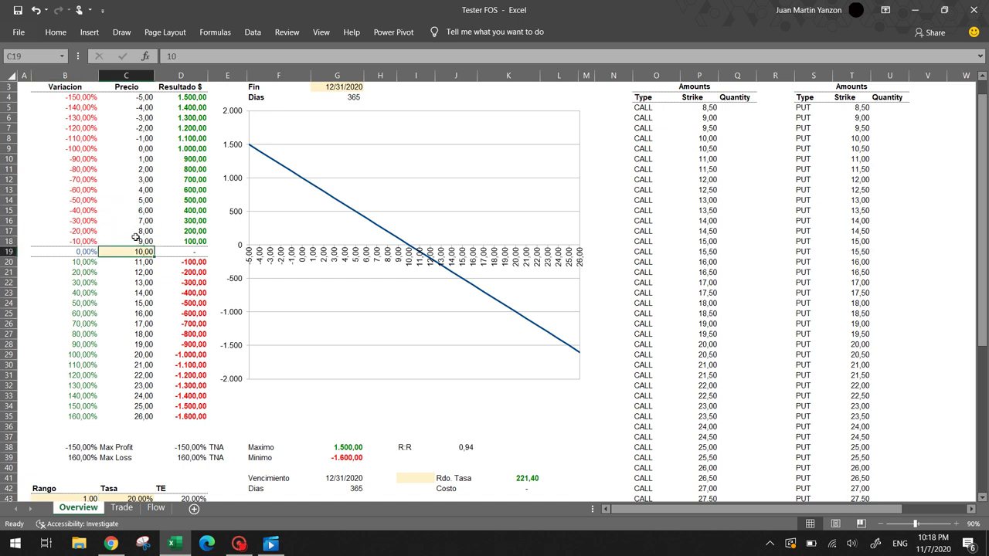
key("Down")
key("Down")
key("Down")
key("Down")
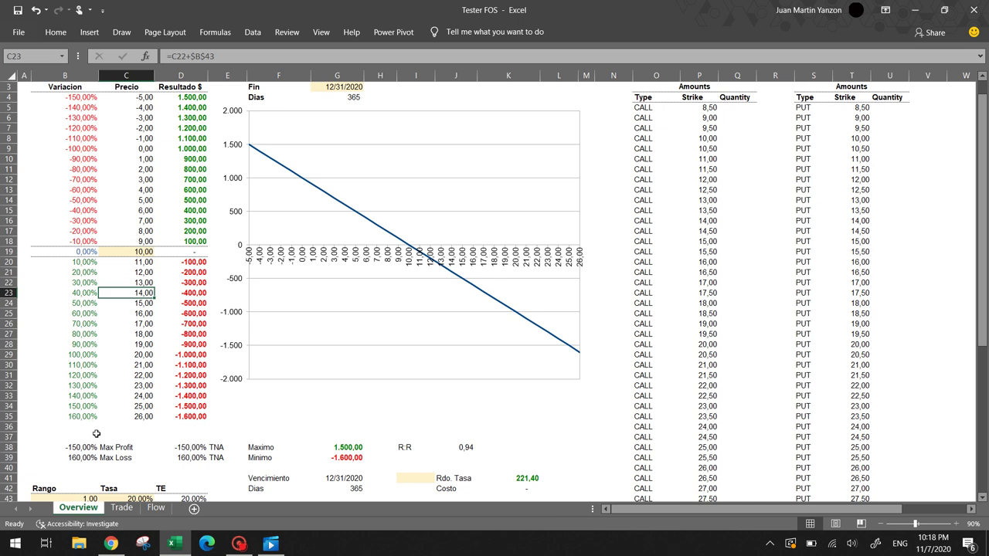
Try a Rango of 2 and of 3 in B43 to widen the price steps
left_click(82, 498)
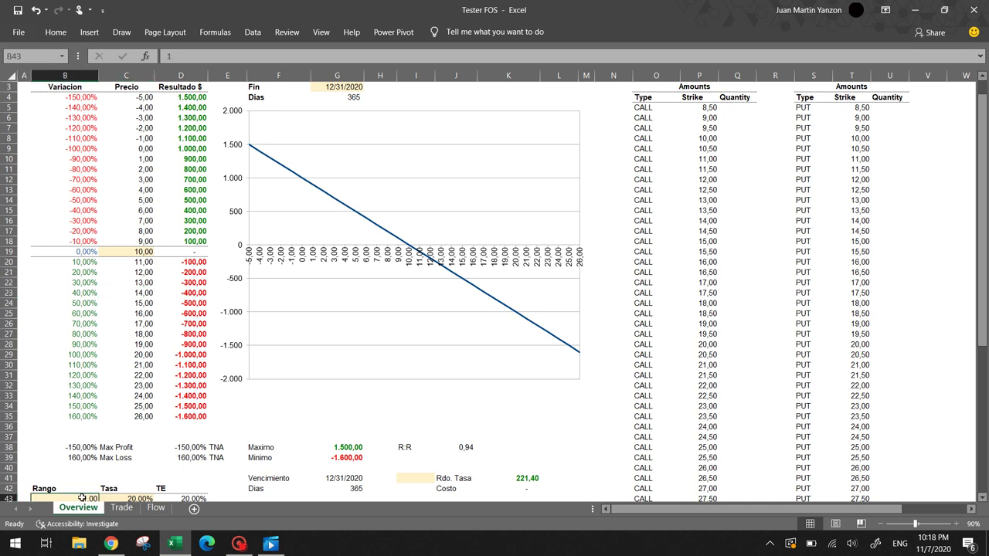
type("2")
key("ctrl+Return")
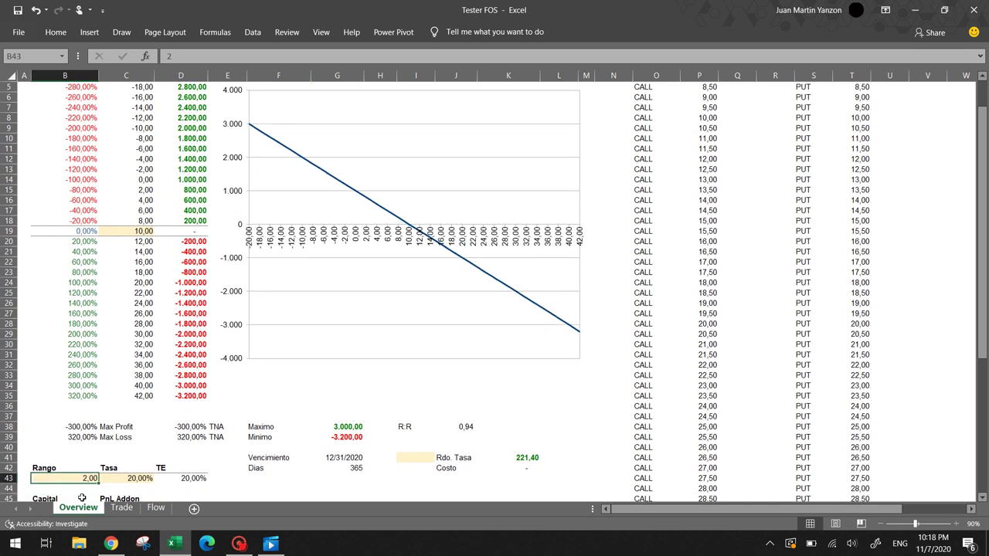
type("3")
key("ctrl+Return")
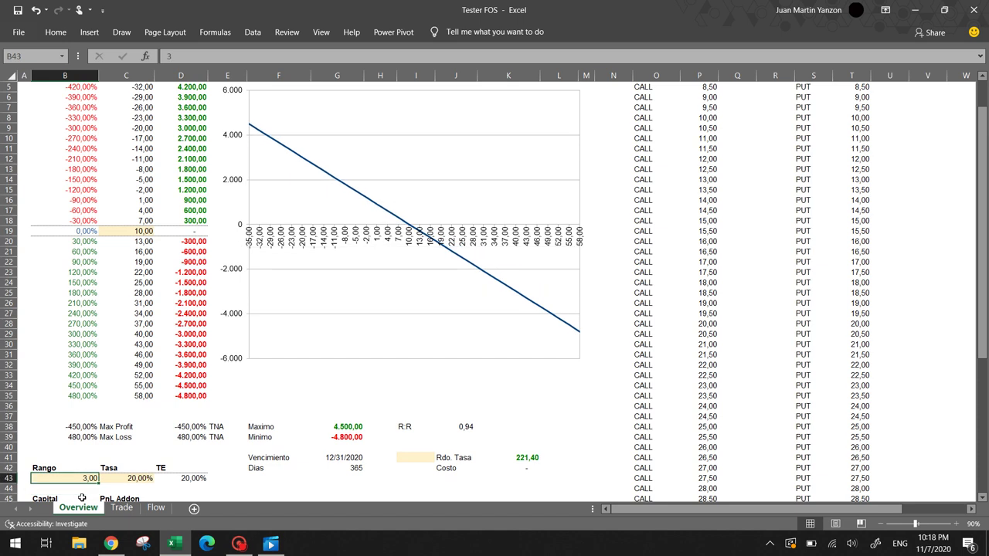
Try a Rango of 0,5 in B43, replacing the decimal point with a comma
type("0.5")
key("ctrl+Return")
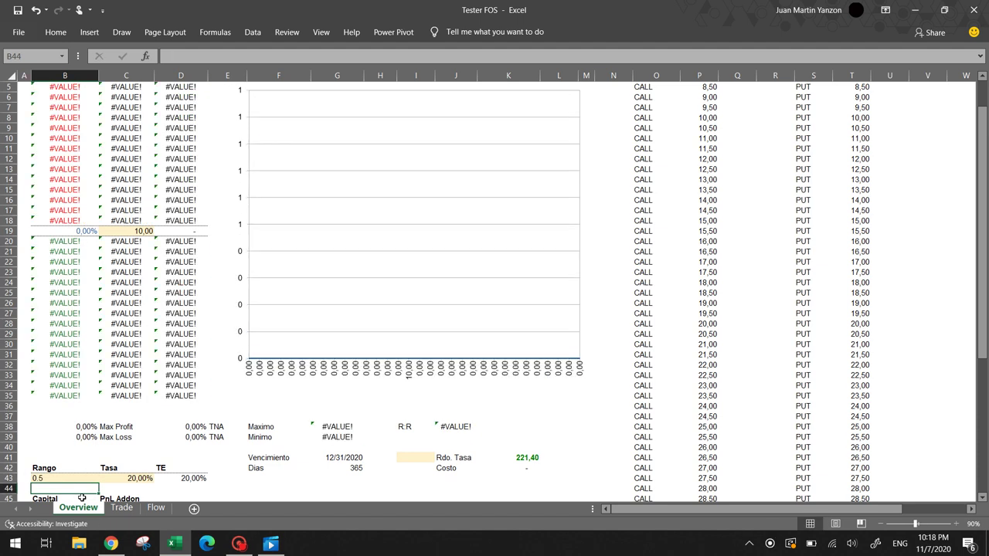
type("0,5")
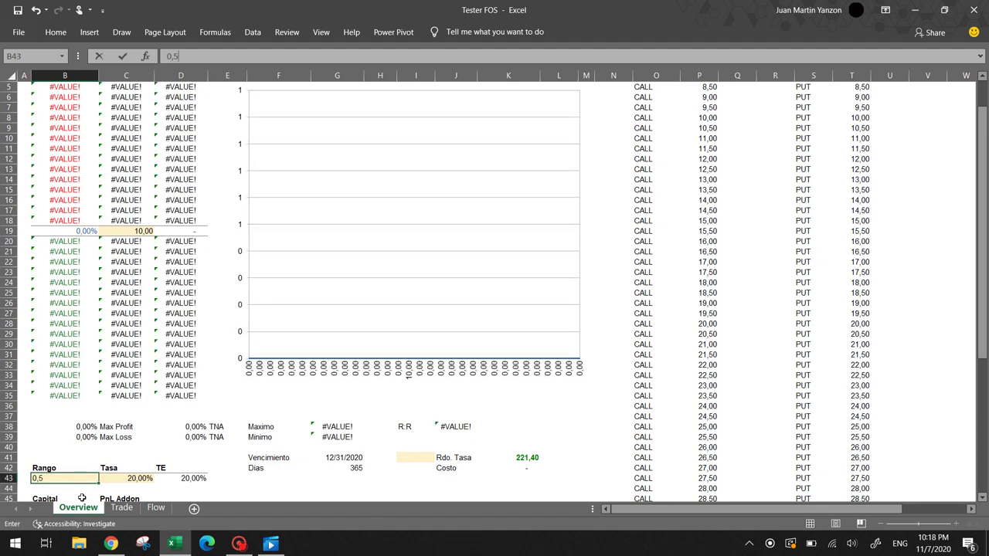
key("ctrl+Return")
Set the Rango in B43 to 0,25 and check the Precio and Resultado $ columns around rows 9 to 11
type("0,")
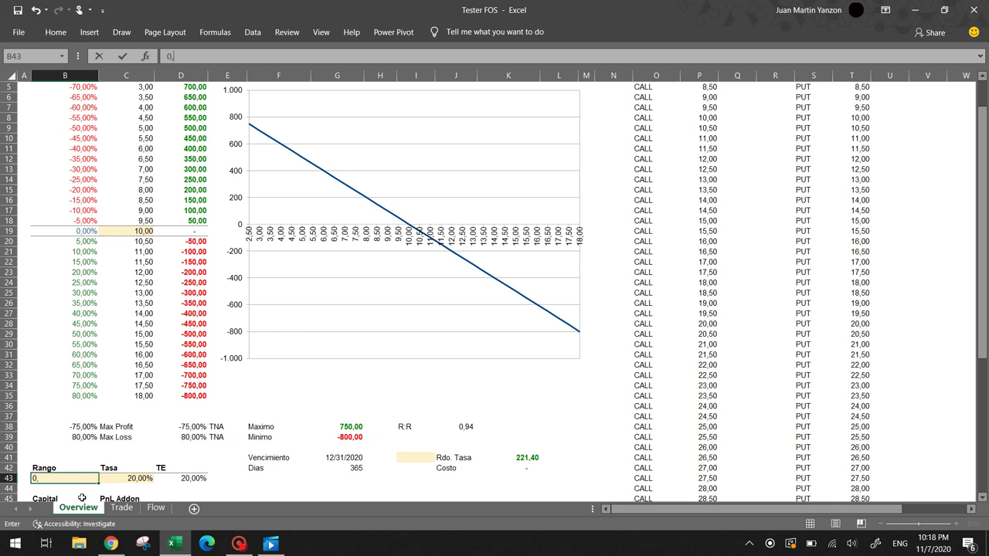
type("25")
key("Return")
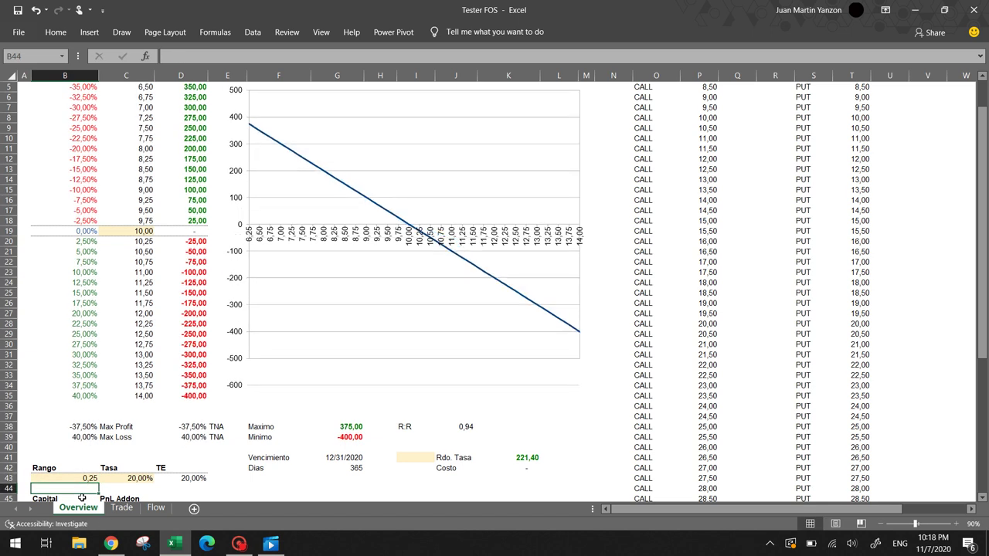
left_click(112, 130)
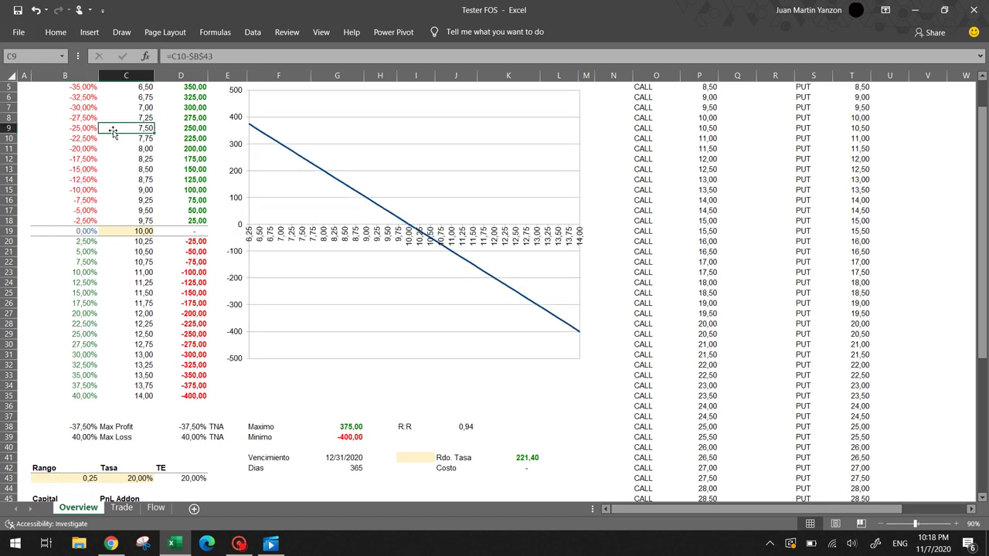
key("Right")
key("Down")
key("Down")
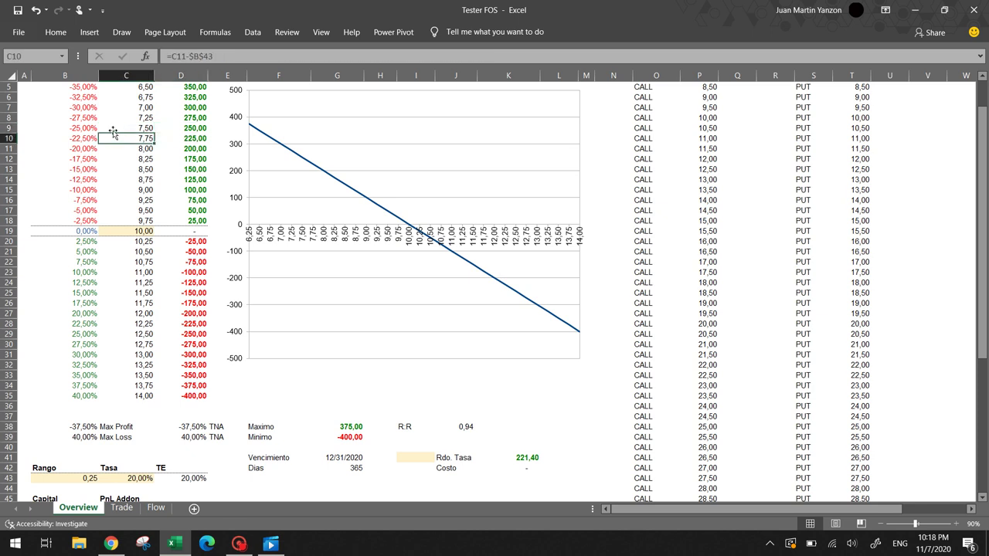
Enter a Comision of 0,5% in C48 of the Overview sheet
scroll(182, 289, "down", 5)
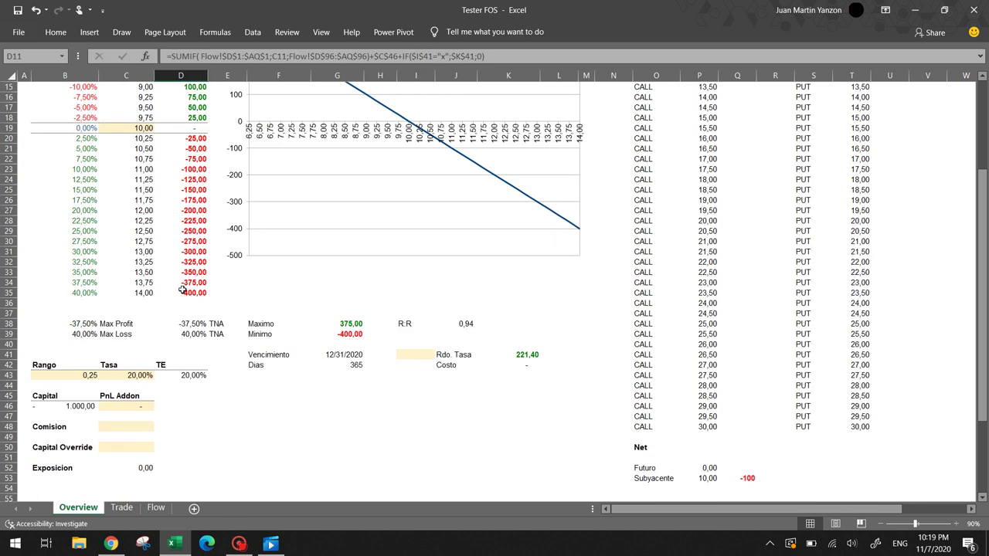
left_click(128, 379)
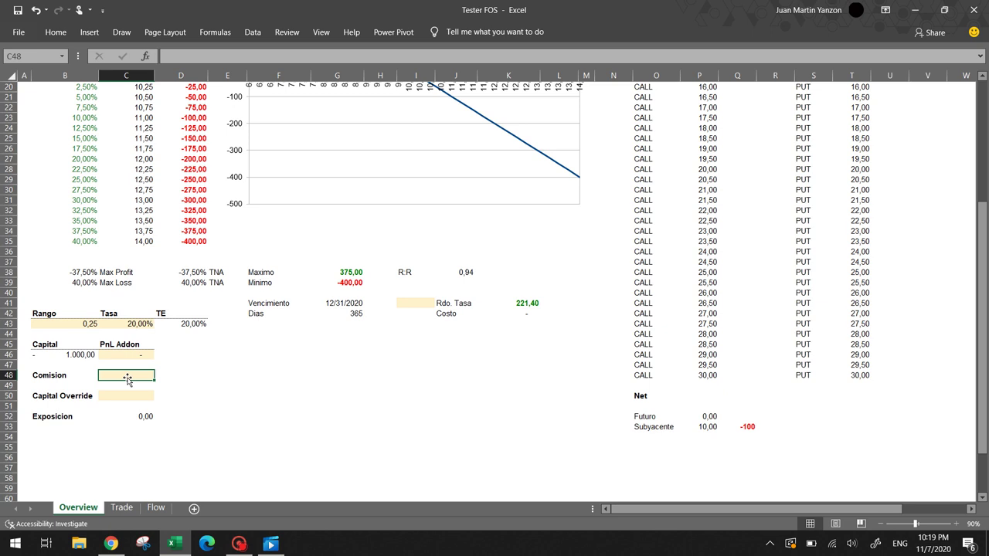
type("0,5")
key("Return")
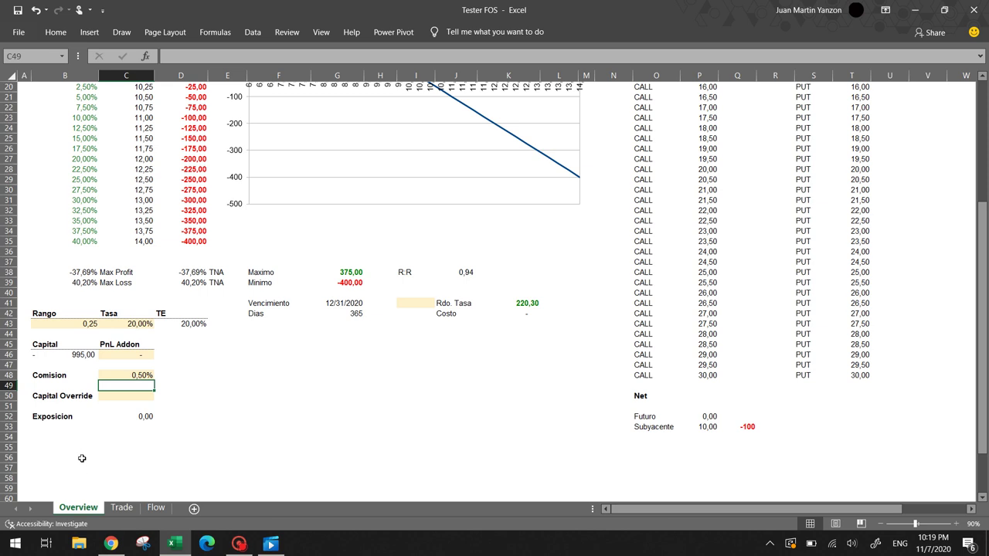
Examine the Costo formula in I82 of the Trade sheet to see how it uses the Comision
left_click(118, 507)
left_click(382, 272)
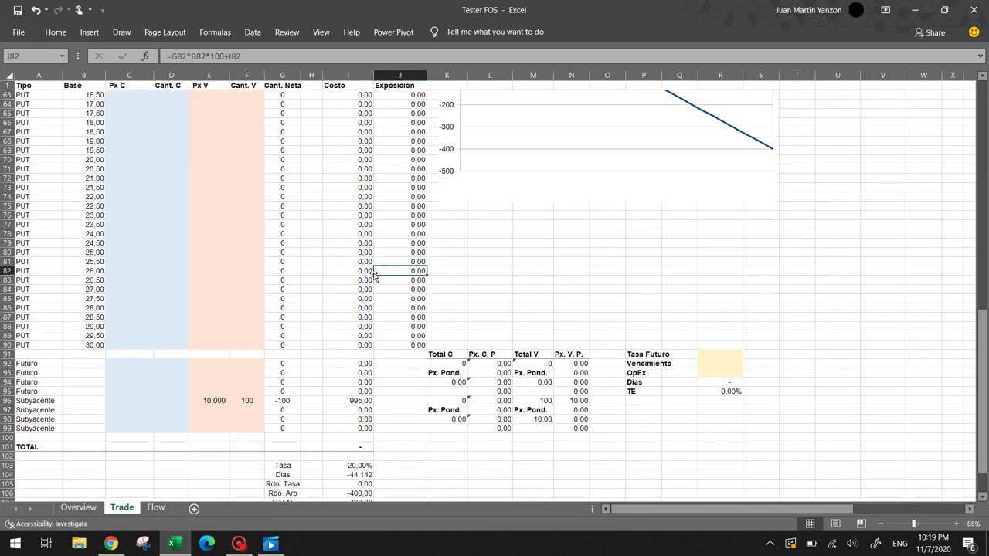
left_click(356, 269)
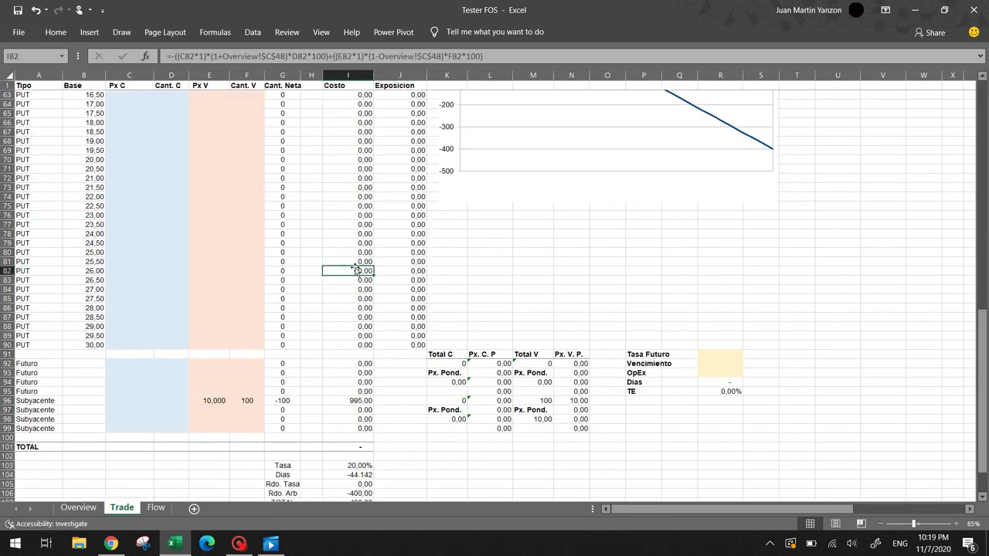
Clear the Comision in C48 of the Overview sheet
left_click(85, 510)
key("Up")
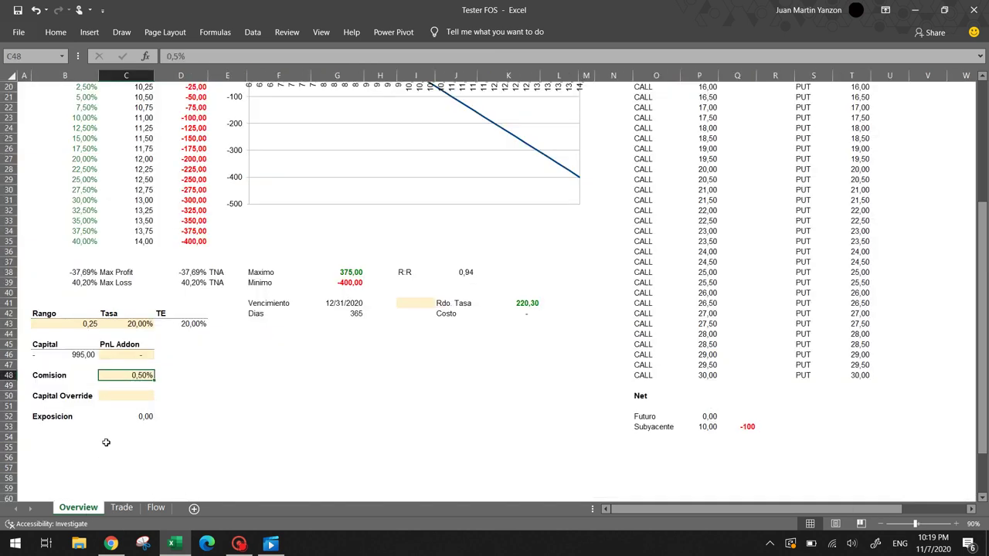
key("Delete")
scroll(106, 442, "up", 1)
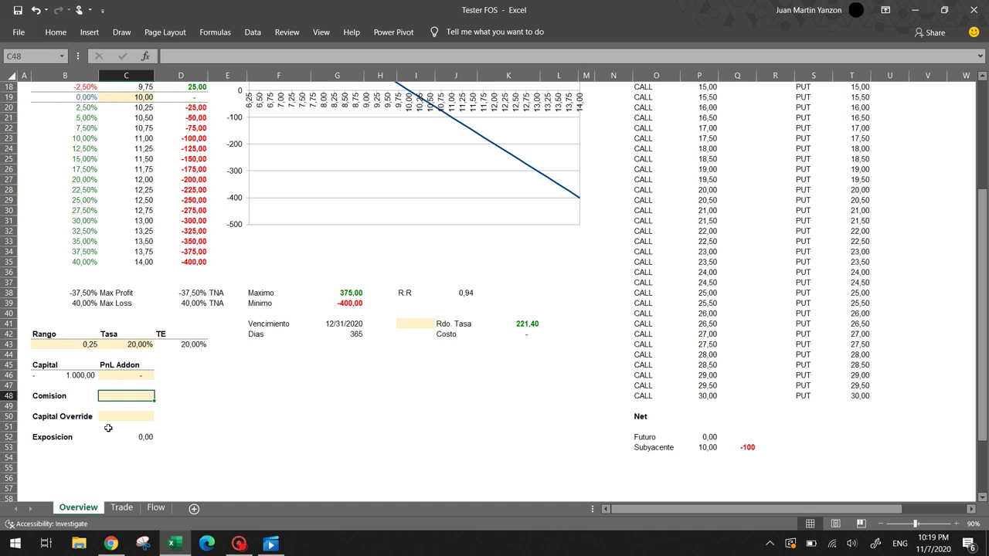
Try a Capital Override of 1000 and then of -1000 in C50
left_click(109, 419)
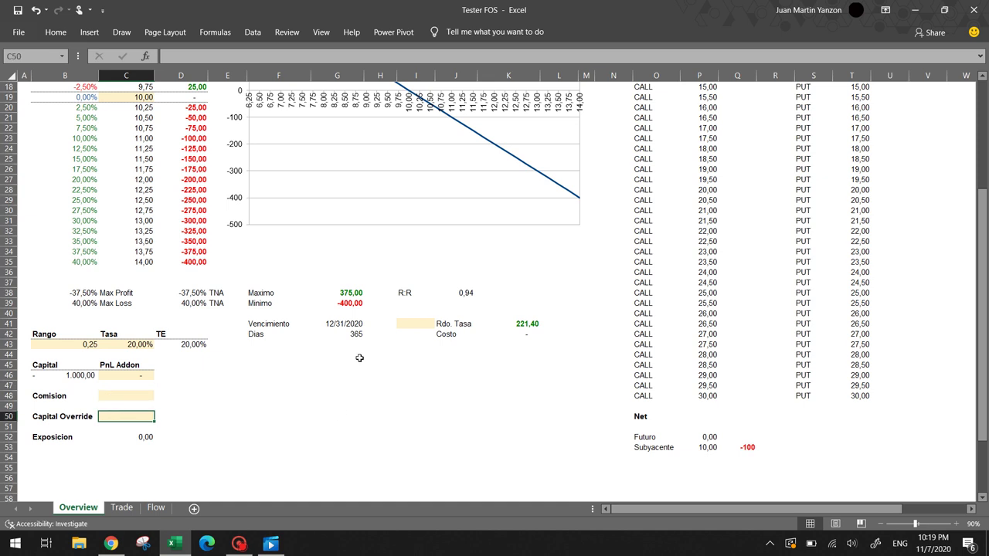
type("1000")
key("Return")
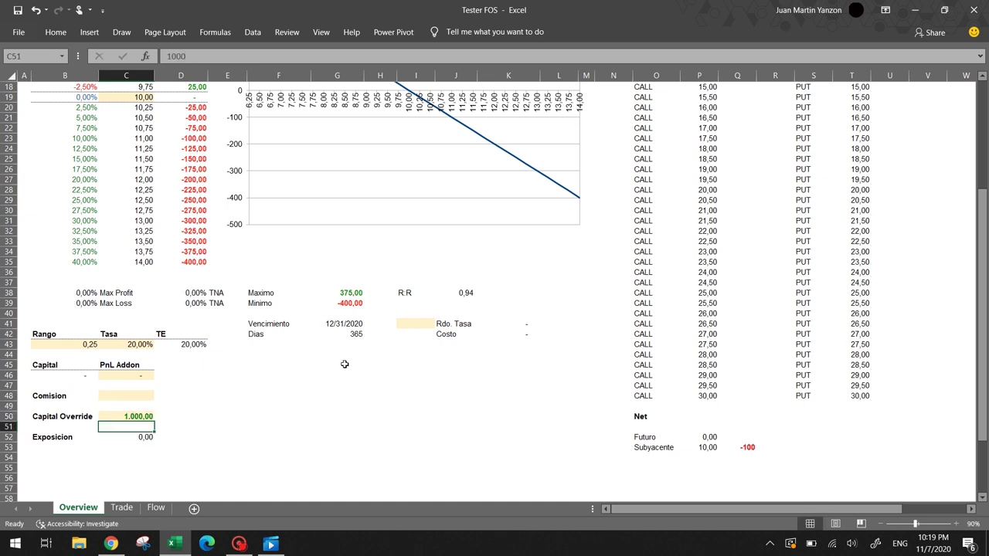
key("Up")
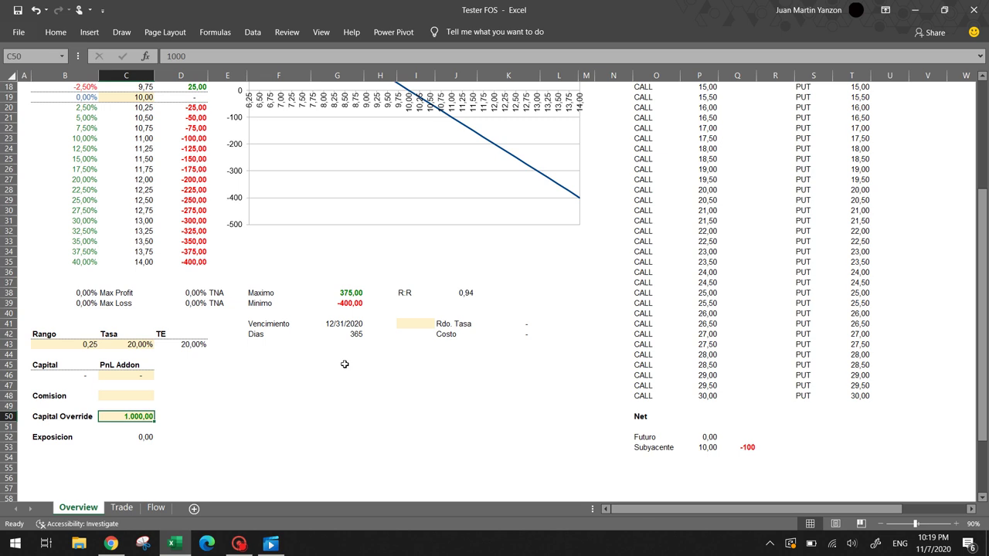
type("-1000")
key("Return")
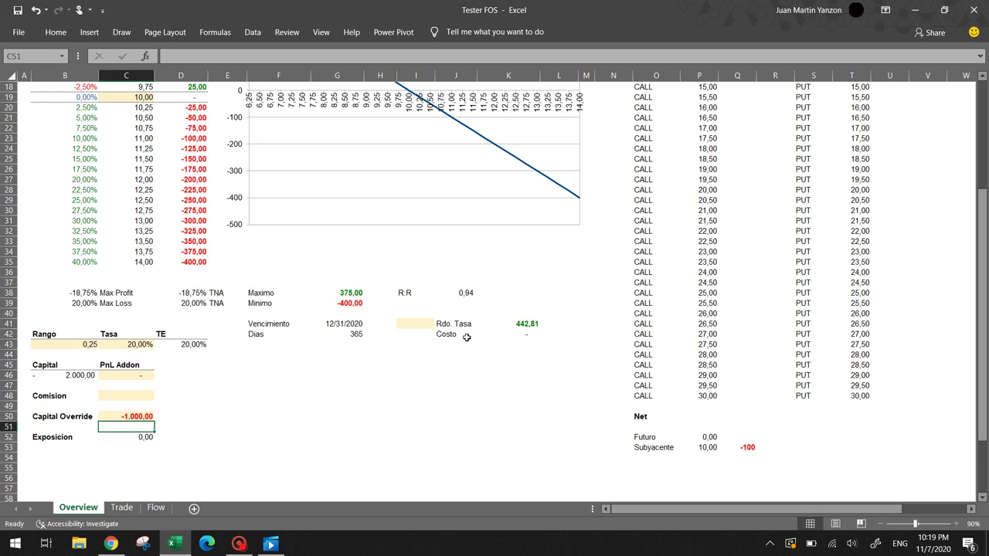
Check the Rdo. Tasa formula in K41 and clear the Capital Override in C50
left_click(520, 326)
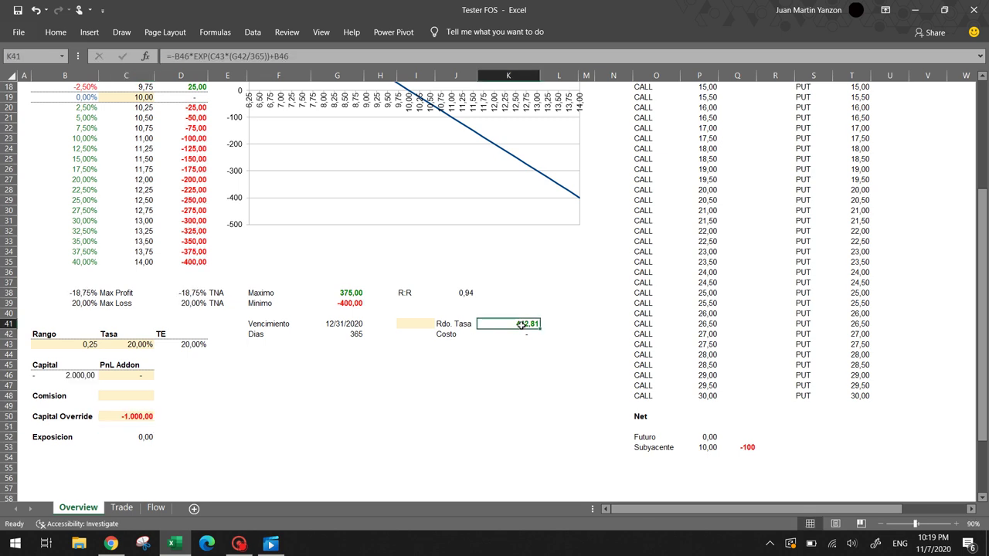
left_click(125, 416)
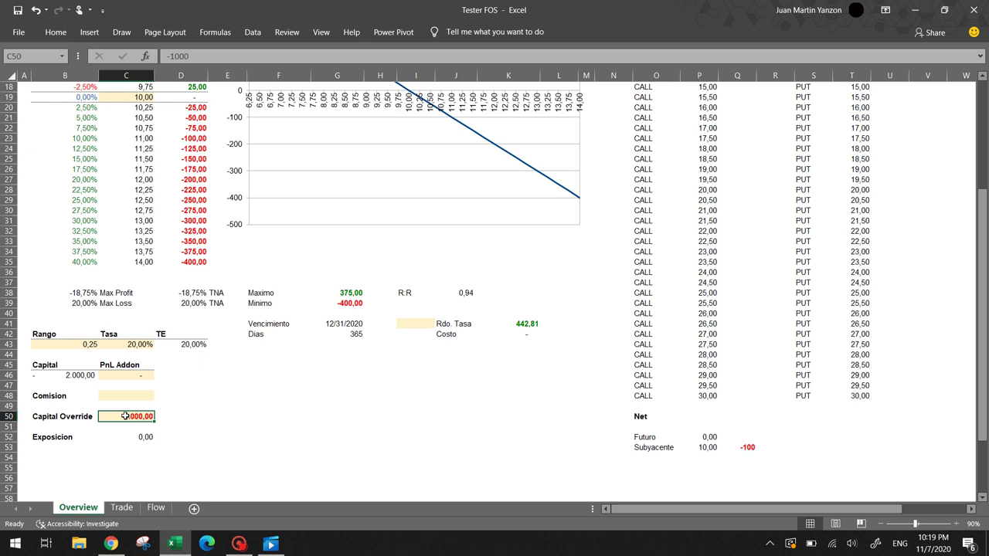
scroll(345, 371, "up", 2)
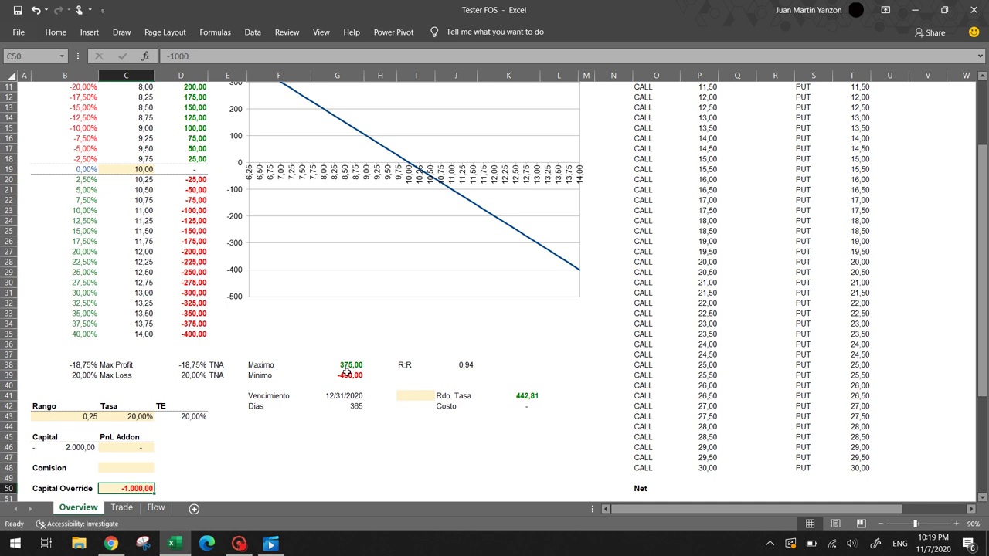
key("Delete")
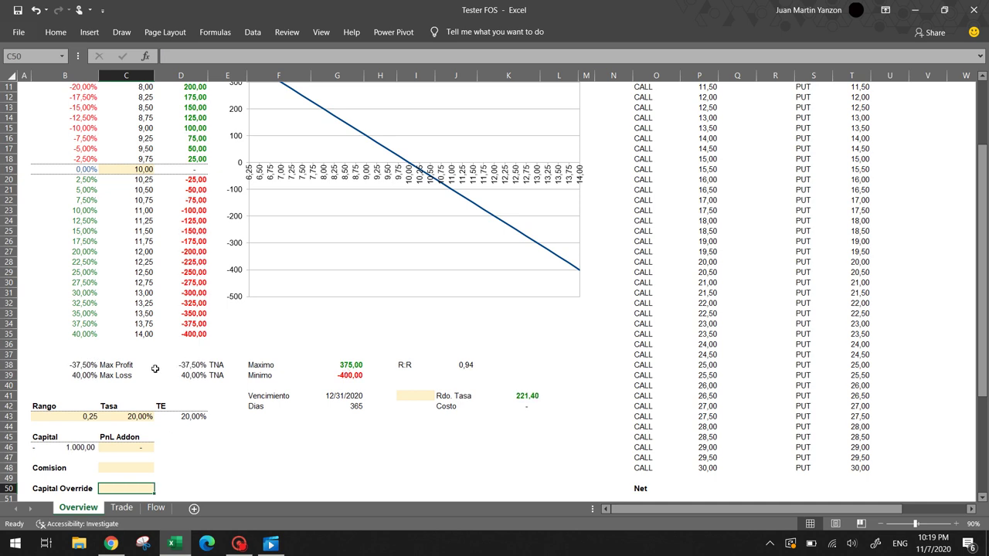
scroll(155, 369, "down", 2)
scroll(155, 370, "up", 3)
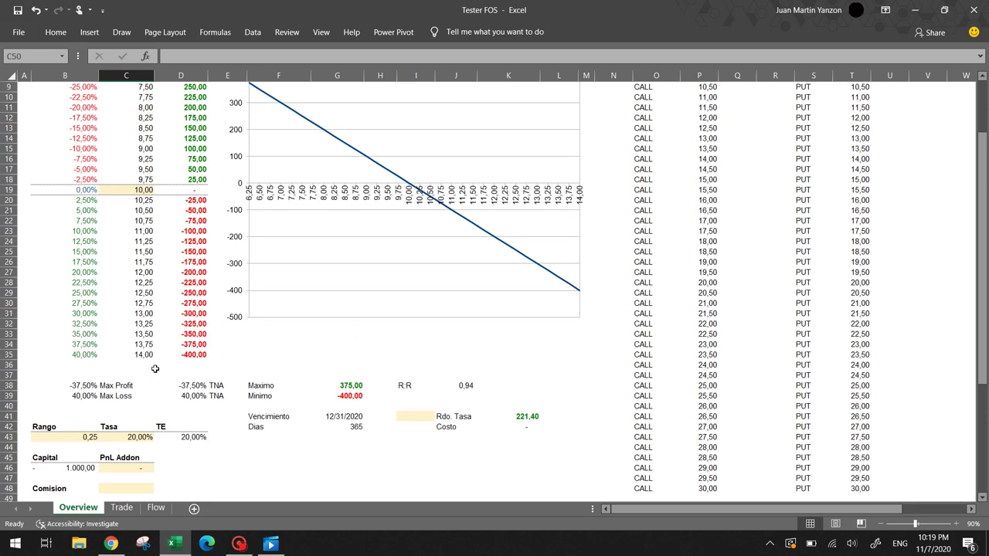
scroll(663, 248, "up", 3)
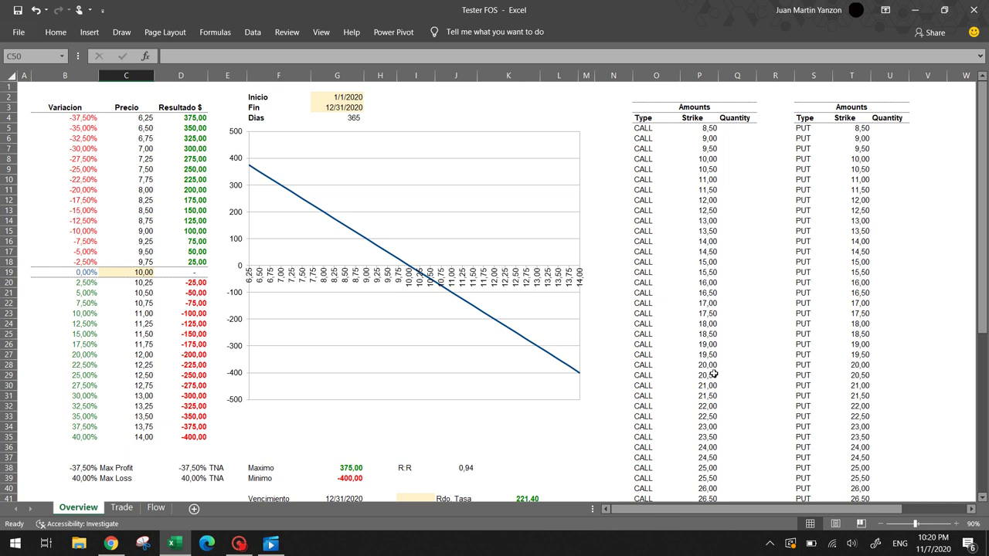
scroll(881, 383, "down", 5)
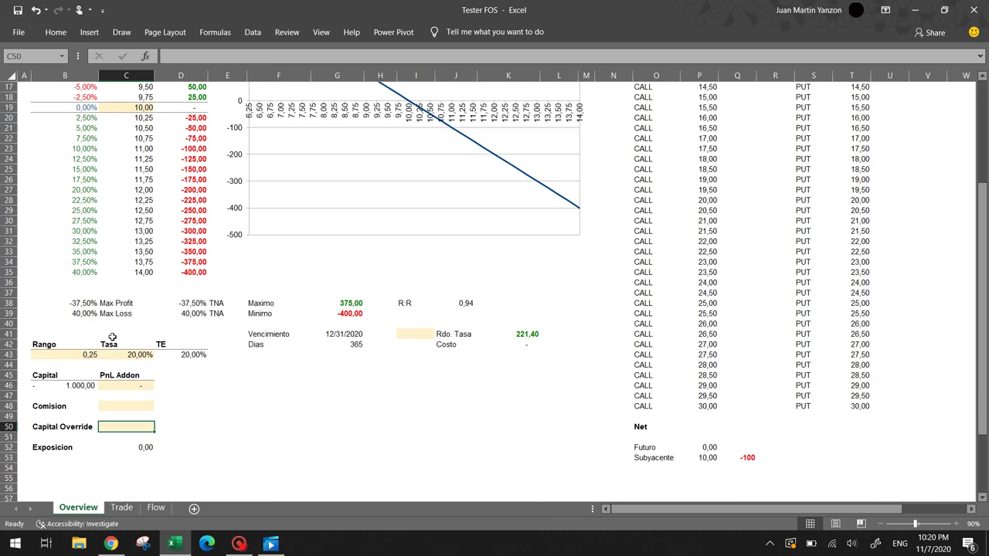
Clear the Px V and Cant. V of the first Subyacente row, E96:F96, on the Trade sheet
left_click(120, 507)
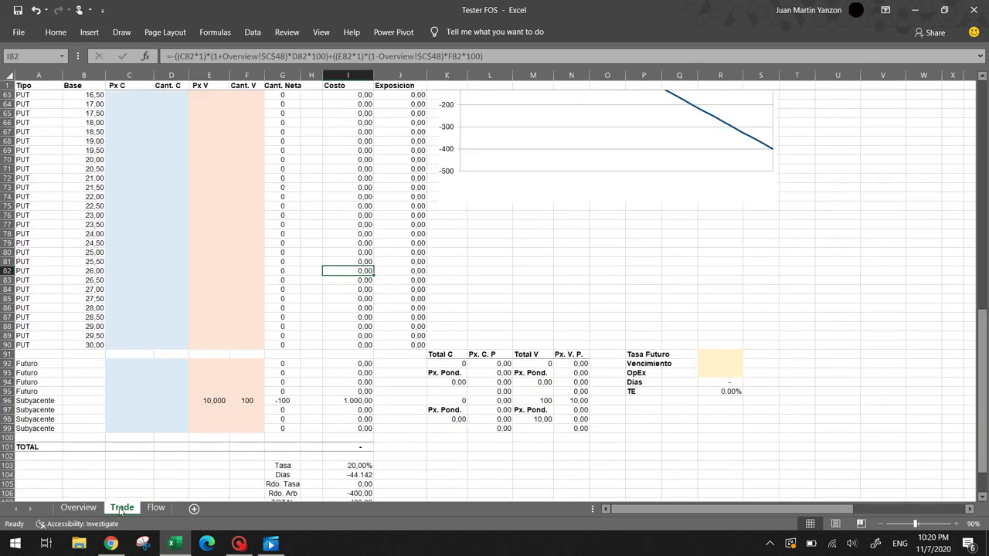
left_click(146, 445)
key("Up")
key("Up")
key("Up")
key("Up")
key("Up")
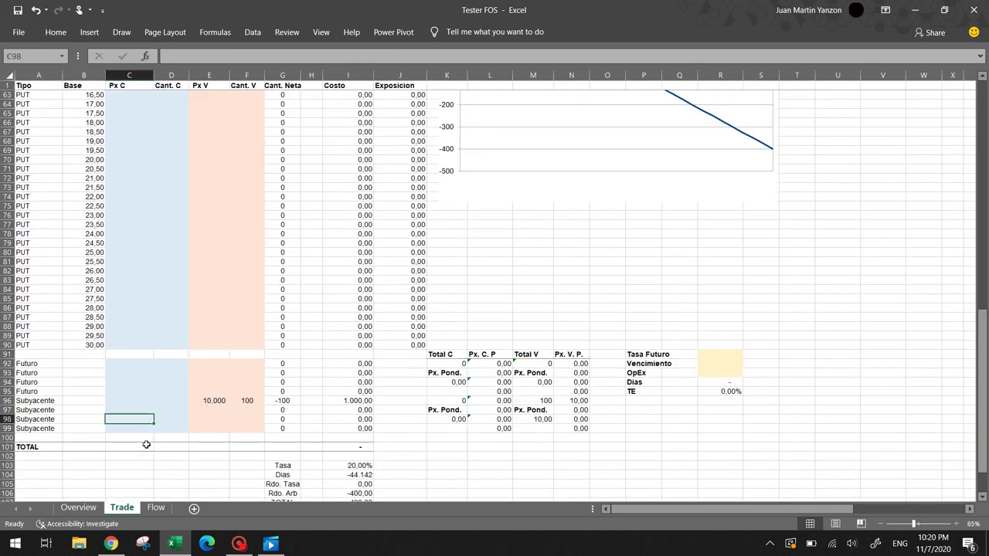
key("Right")
key("Right")
key("Right")
key("shift+Left")
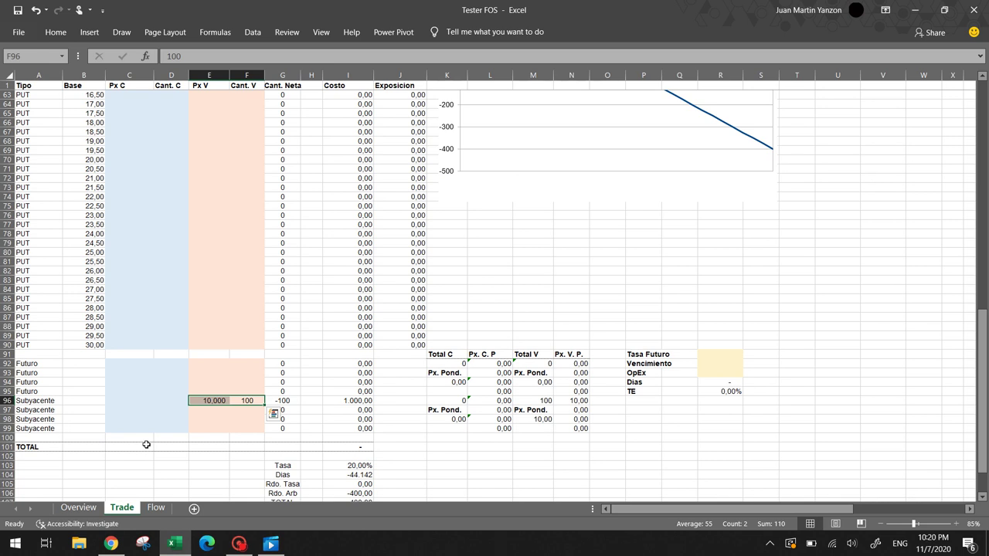
key("Delete")
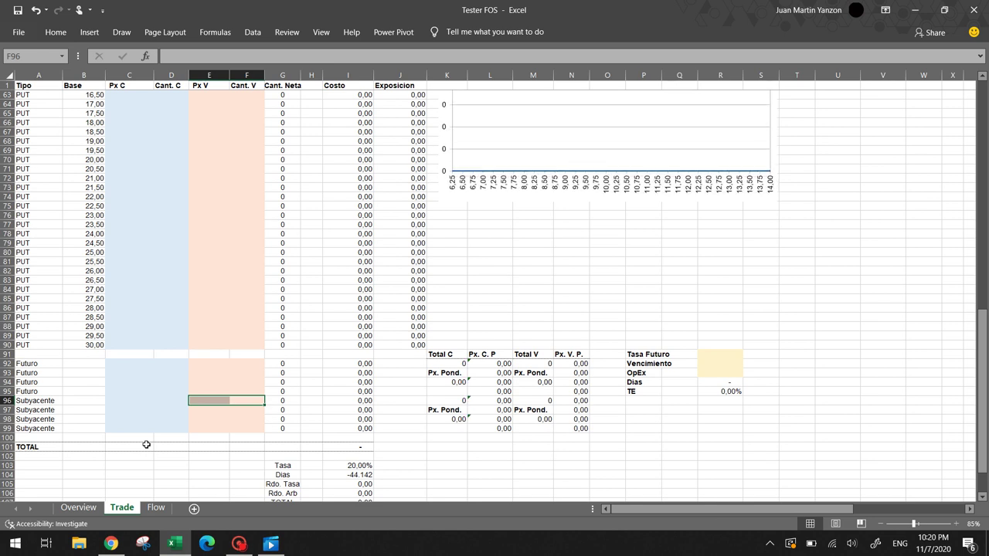
Set the Px C of the first Subyacente row to 10 in C96
key("Left")
key("Left")
key("Left")
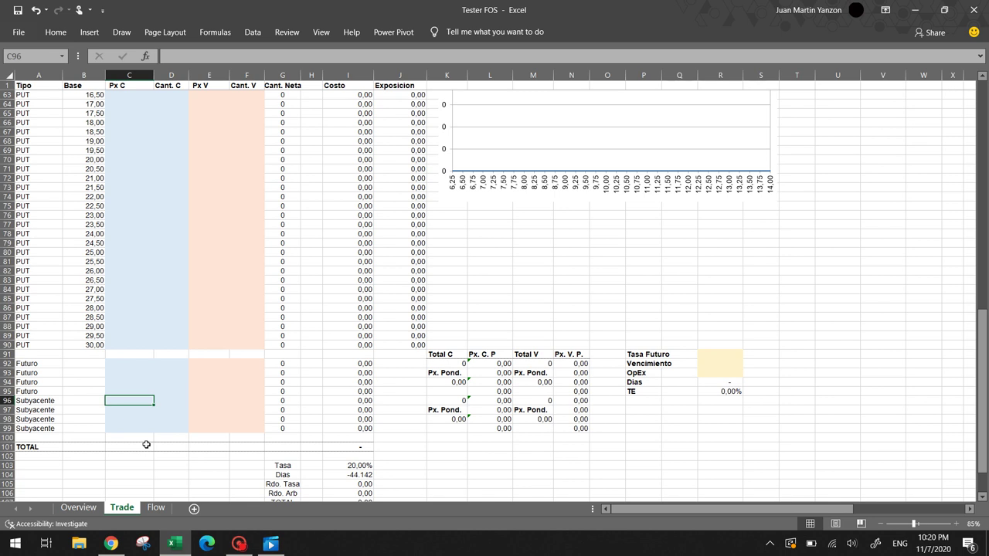
type("10.000")
key("Return")
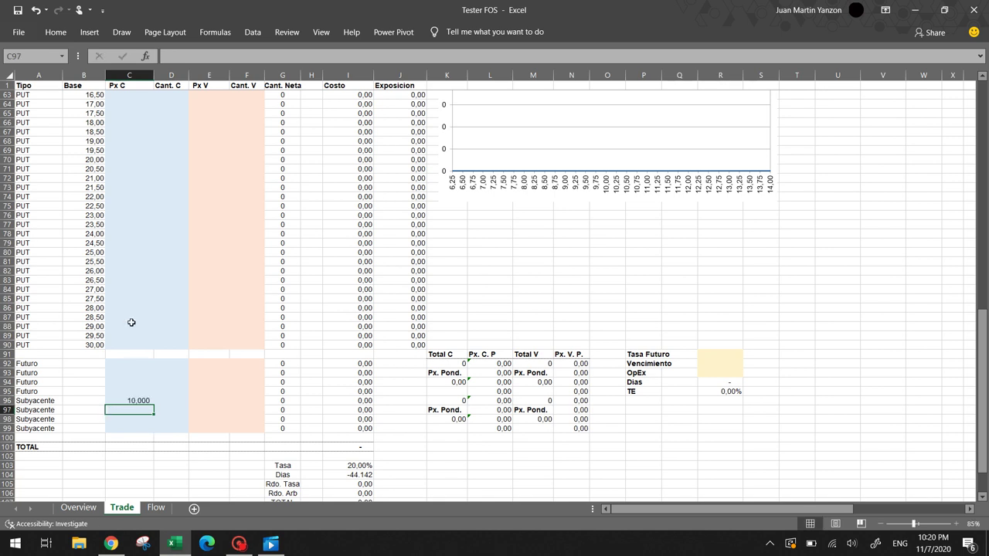
Enter a Cant. C of 1000 for the Subyacente purchase in D96 and correct it to 100
left_click(129, 85)
left_click(160, 86)
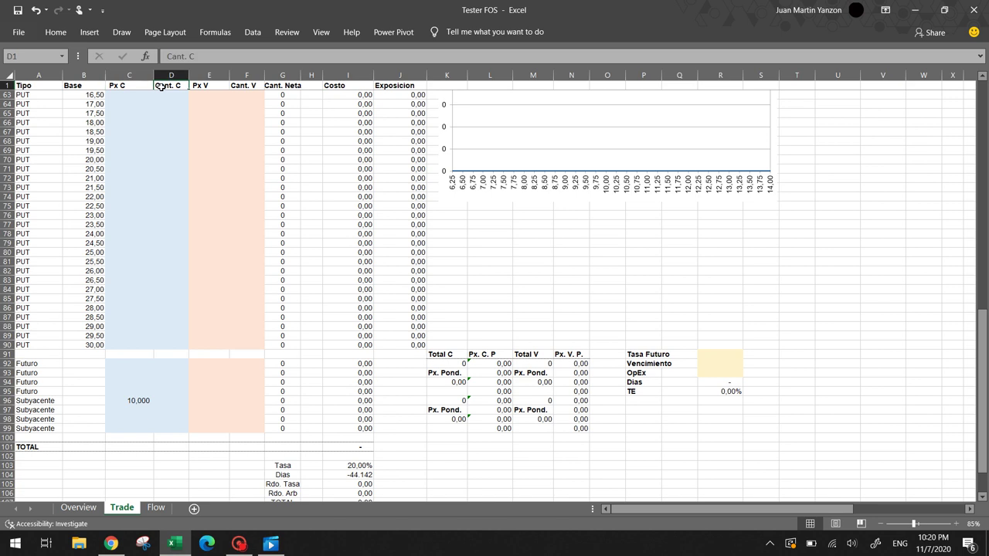
left_click(180, 398)
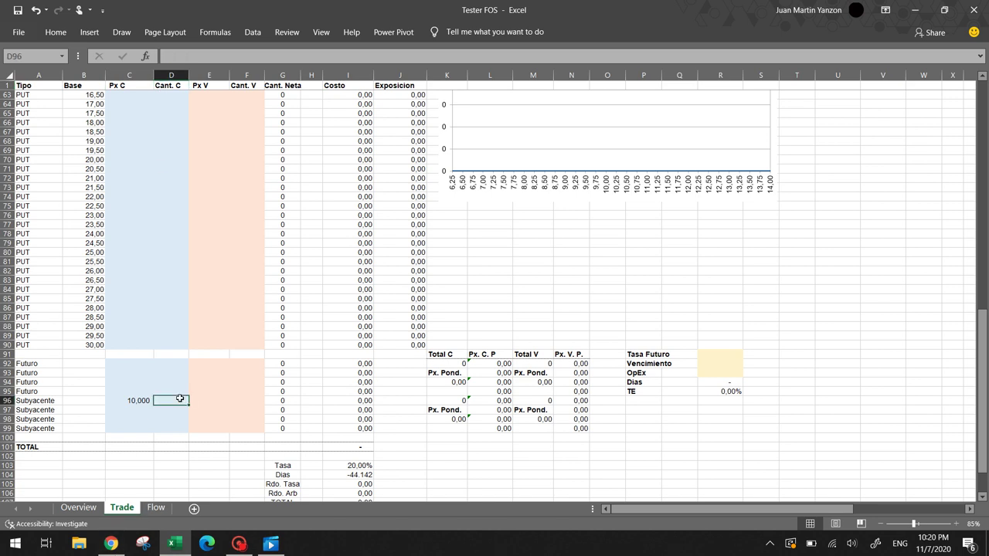
type("1000")
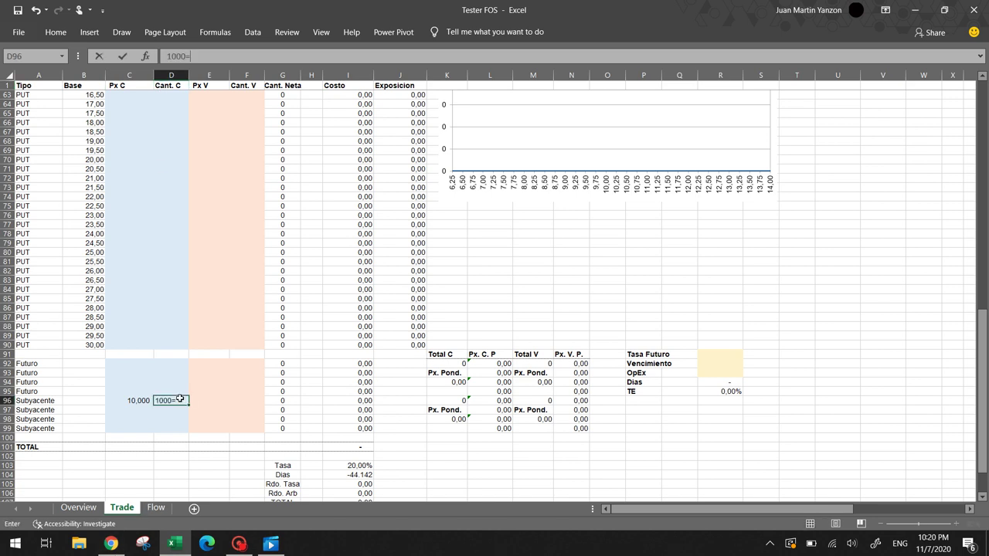
key("Return")
left_click(180, 398)
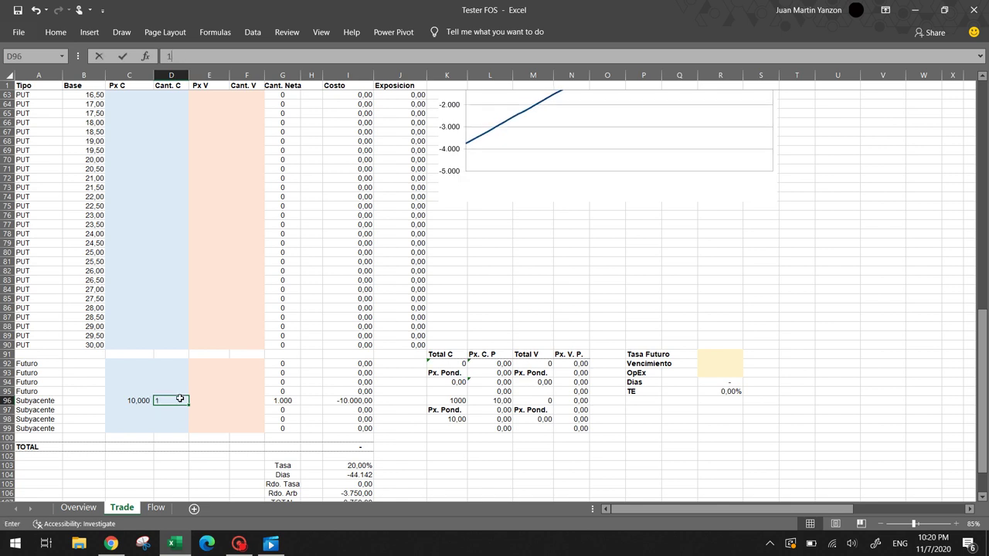
type("100")
key("Return")
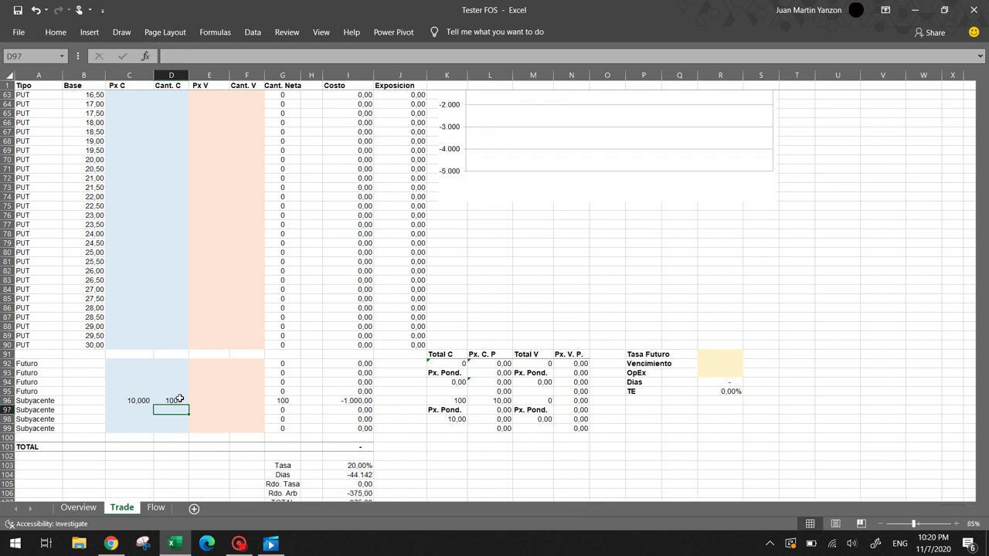
Return to the Overview sheet and examine the payoff chart and the Resultado $ values above and below the base price in row 19
key("ctrl+Page_Up")
scroll(246, 266, "up", 4)
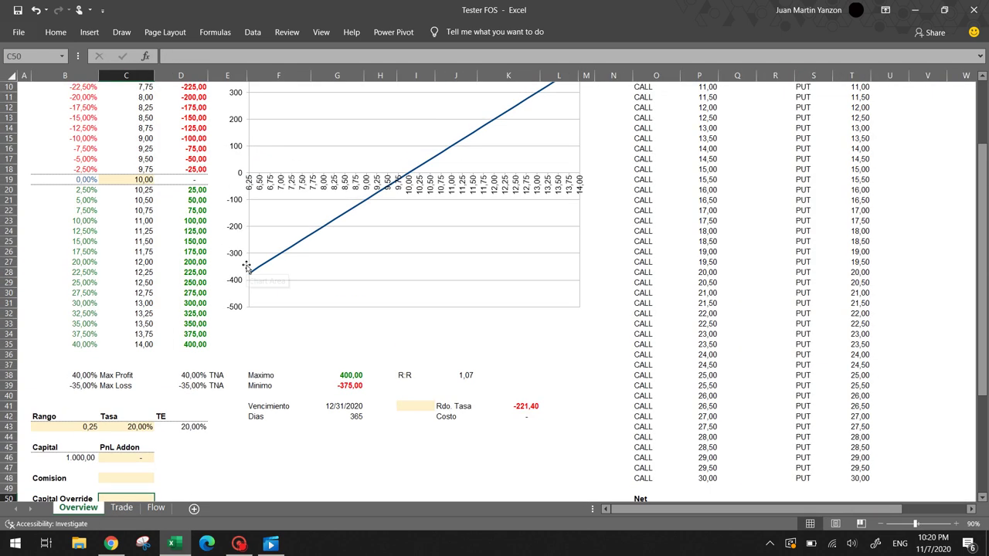
scroll(245, 267, "up", 1)
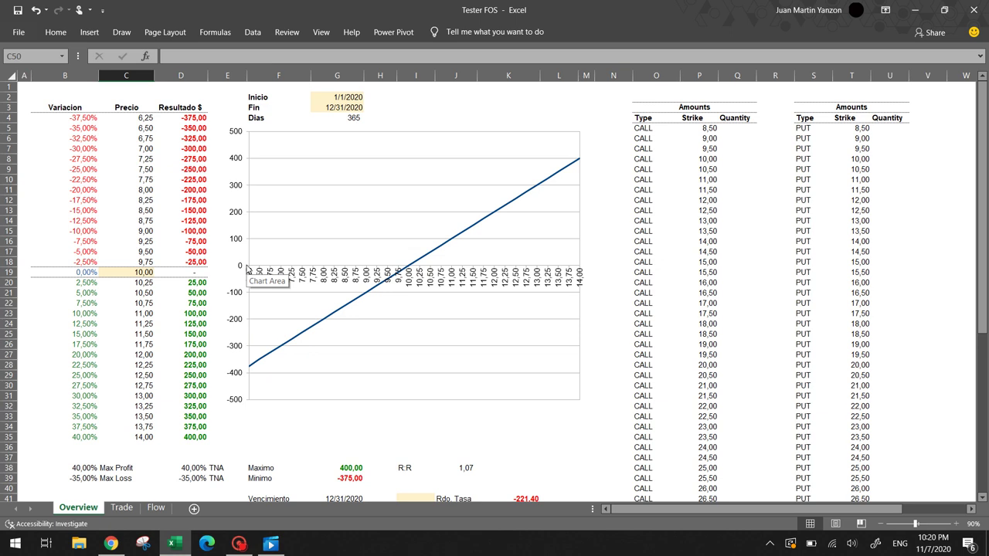
left_click(144, 273)
key("Right")
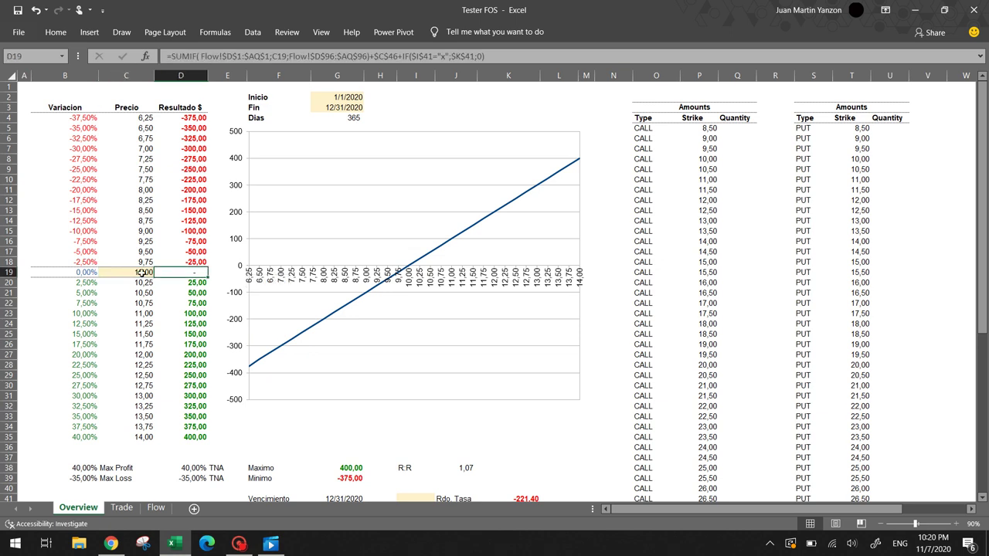
left_click(143, 273)
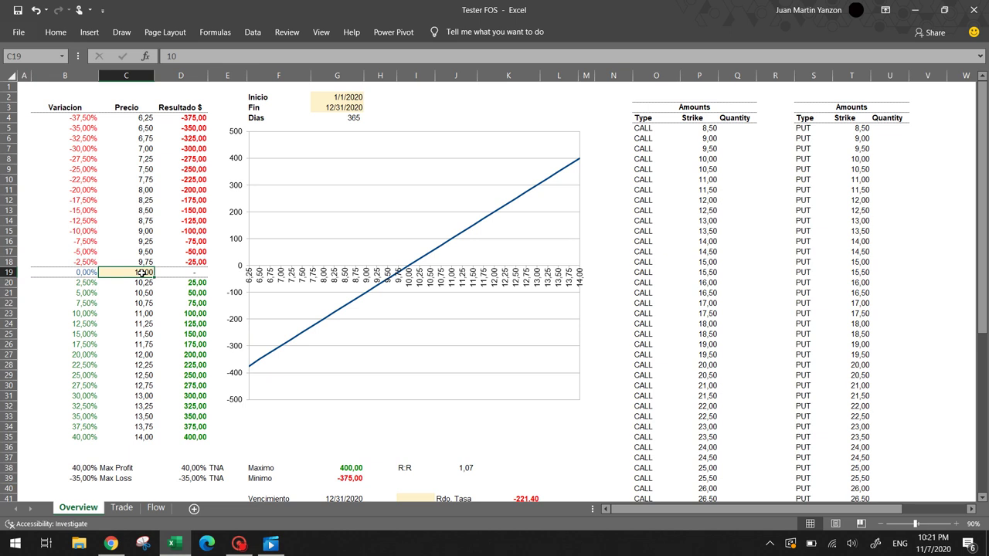
key("Right")
key("Down")
key("Down")
key("Down")
key("Up")
key("Up")
key("Up")
key("Up")
key("Up")
key("Up")
key("Left")
key("Down")
key("Down")
key("Down")
Set the base price in C19 to 11
mouse_move(275, 354)
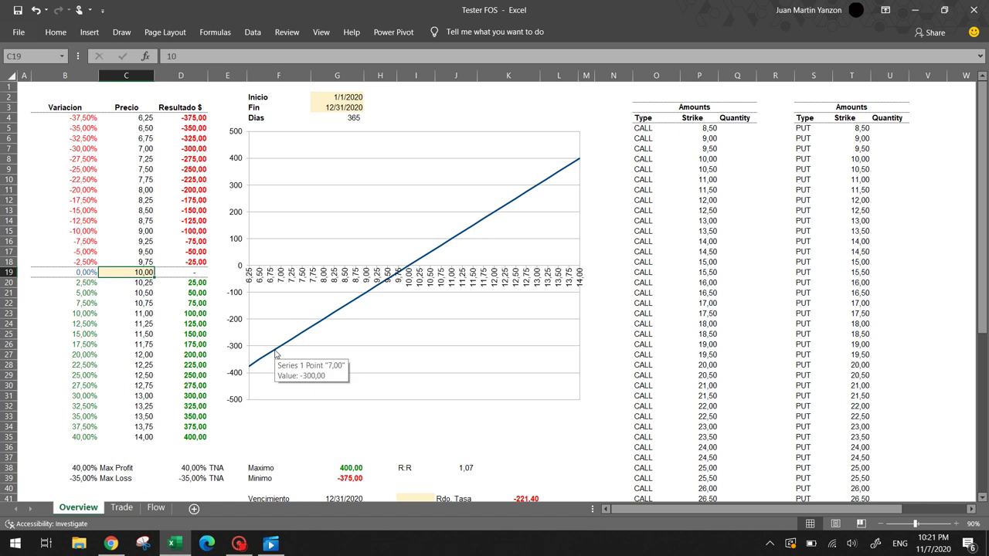
type("11")
key("ctrl+Return")
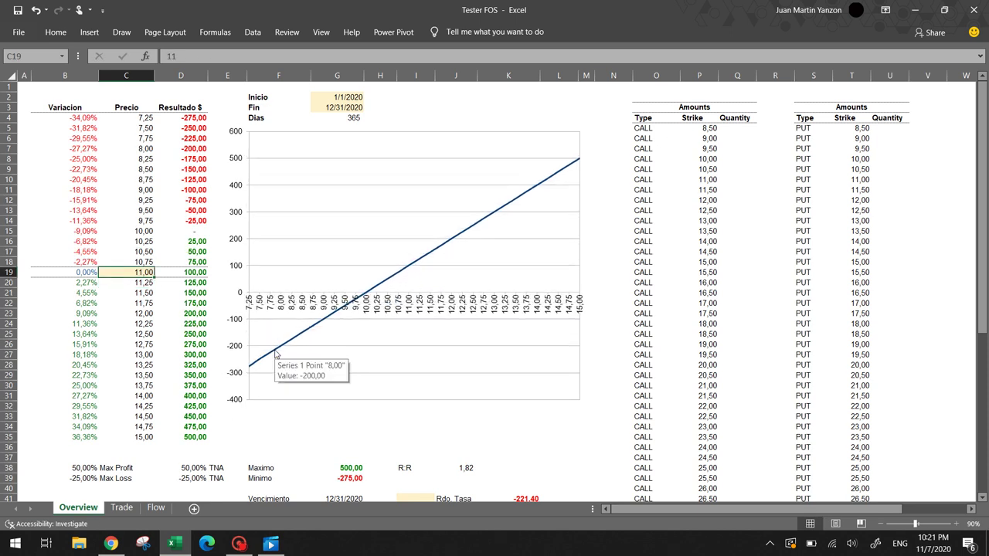
Try base prices of 145 and 2 in C19 to compare the resulting payoff chart
type("145")
key("ctrl+Return")
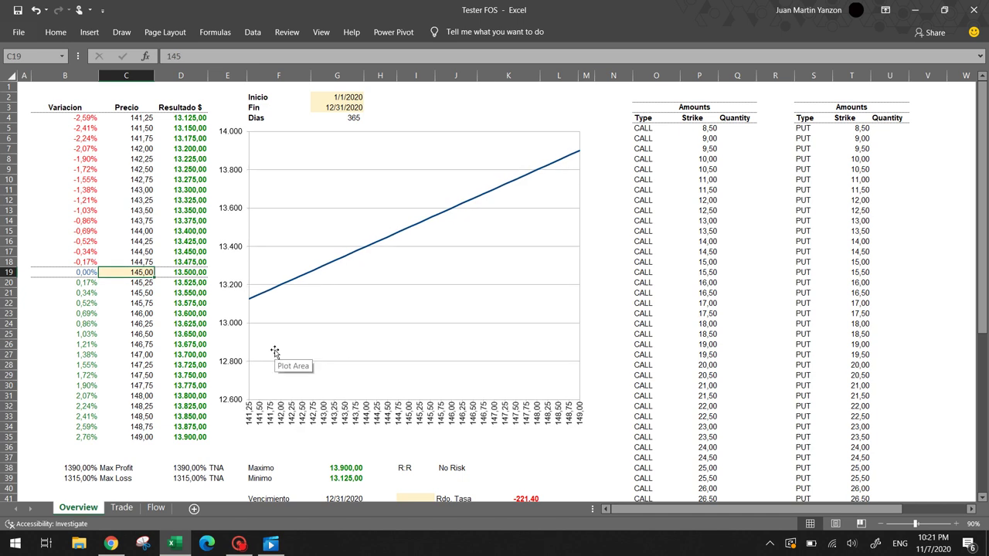
type("2")
key("ctrl+Return")
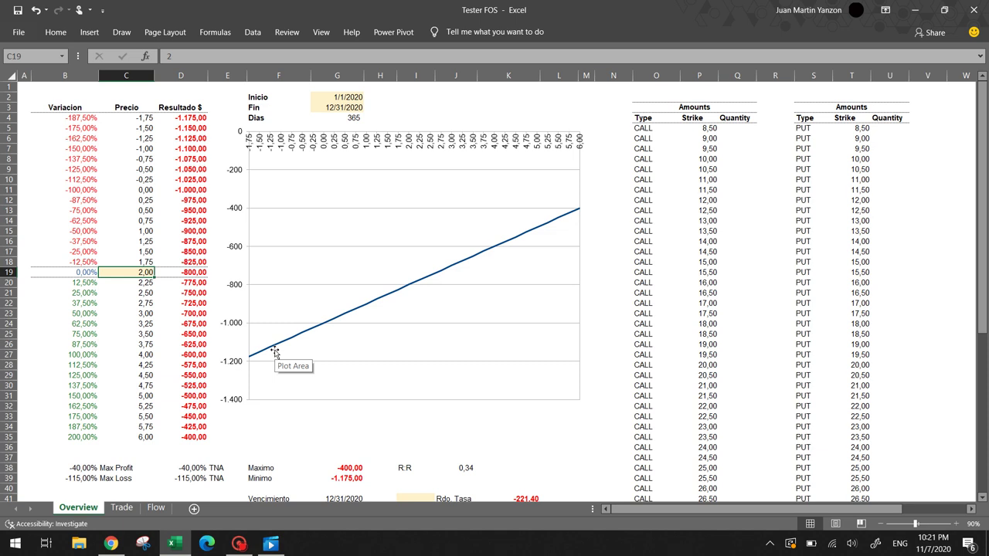
Set the base price in C19 to 10 and look at the payoff line on the chart
type("10")
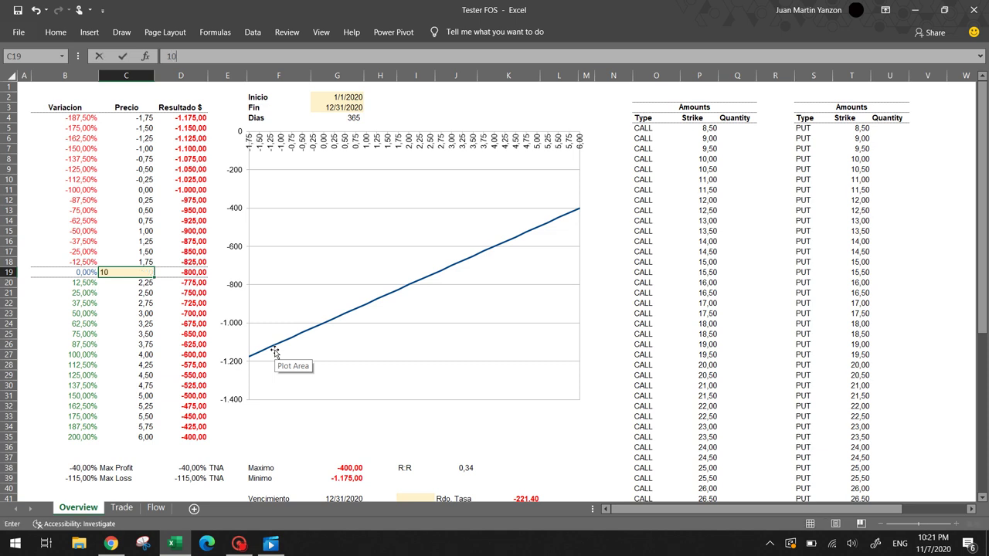
key("Return")
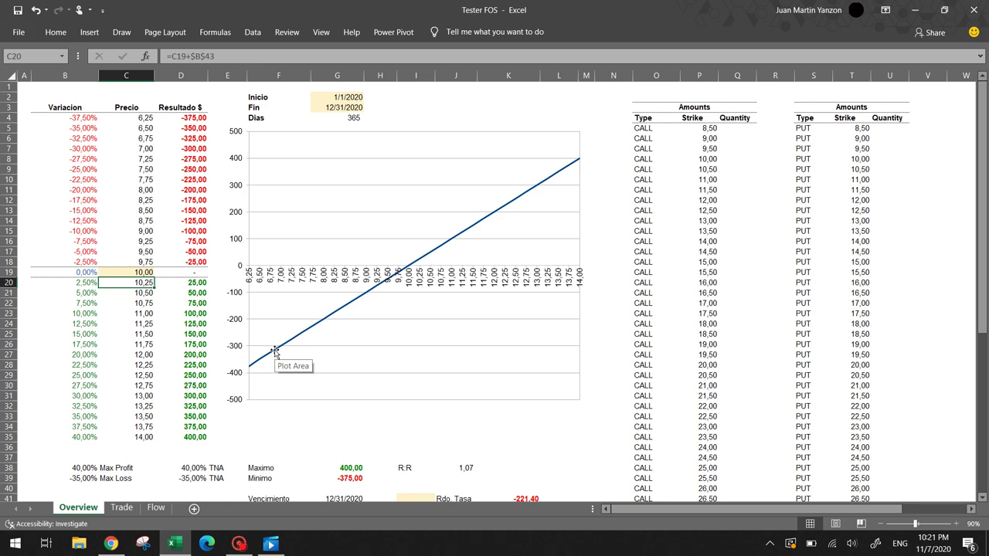
left_click(275, 352)
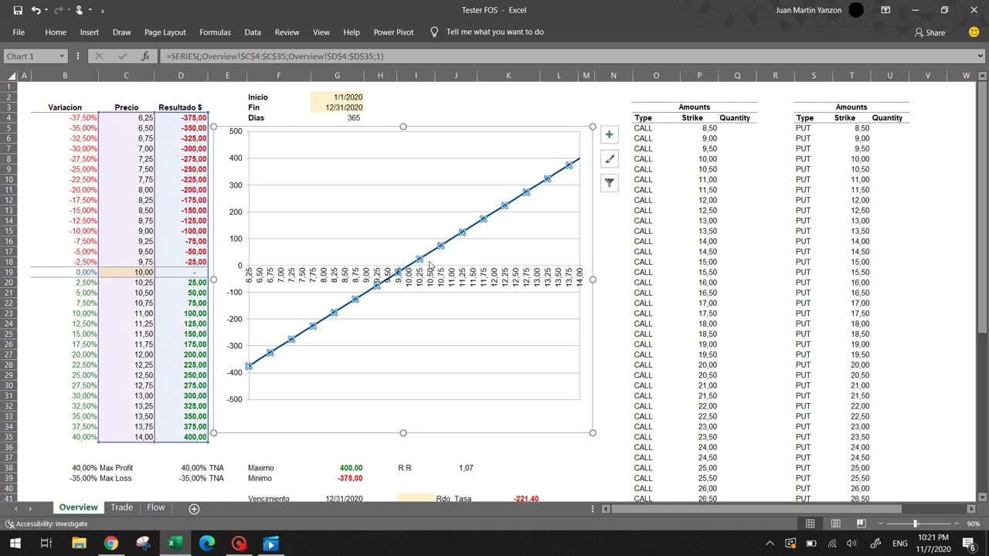
left_click(628, 234)
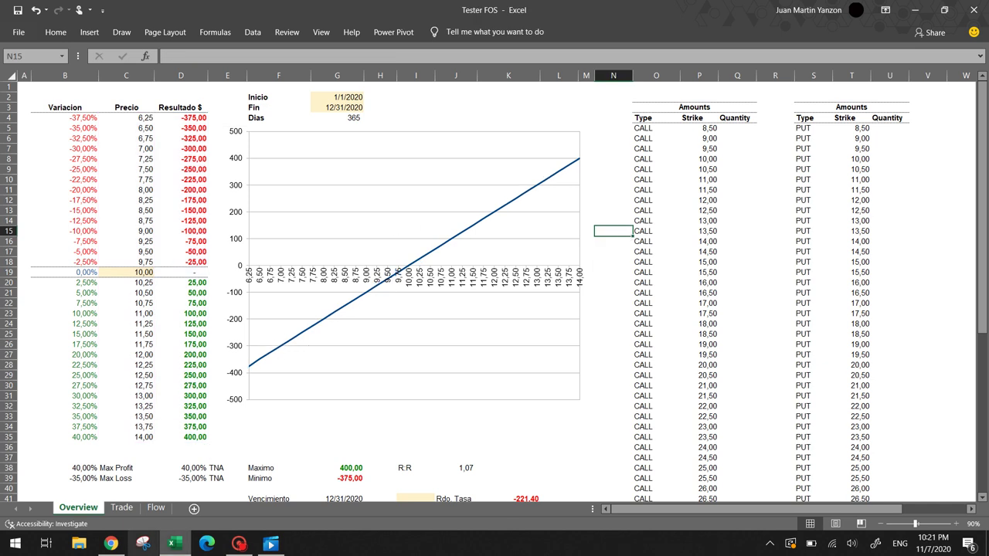
Clear the Px C and Cant. C of the first Subyacente row on the Trade sheet
left_click(119, 509)
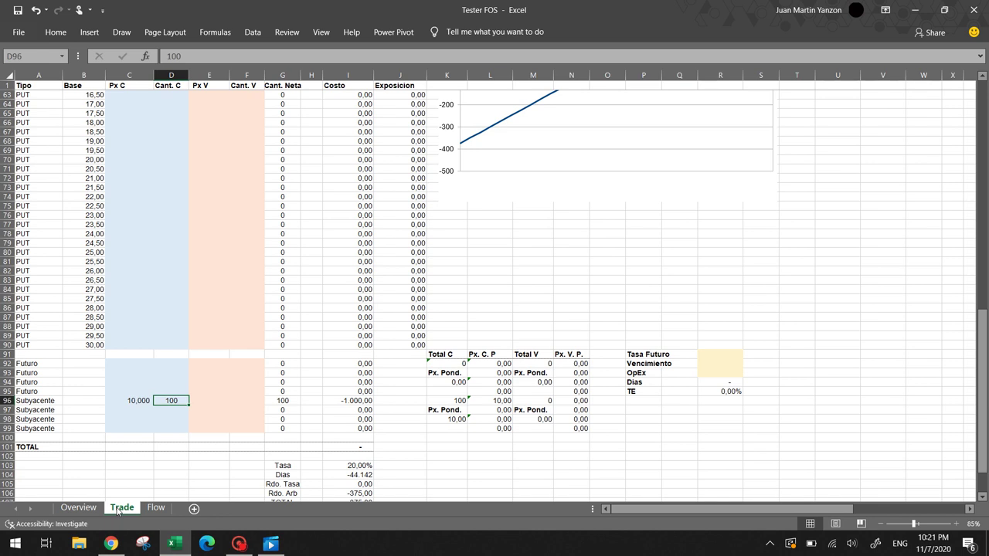
key("shift+Right")
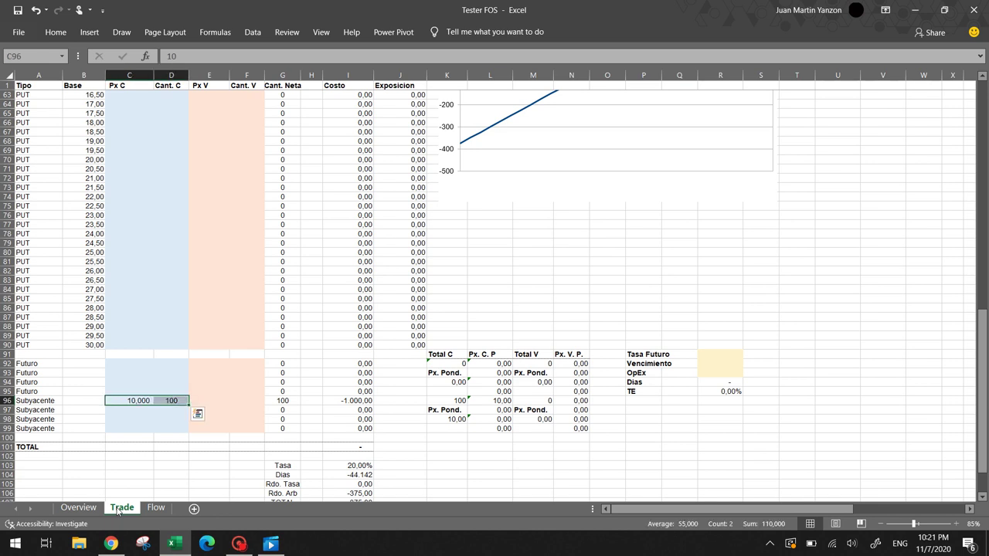
key("Delete")
key("Right")
key("Right")
key("Left")
key("Left")
type("10")
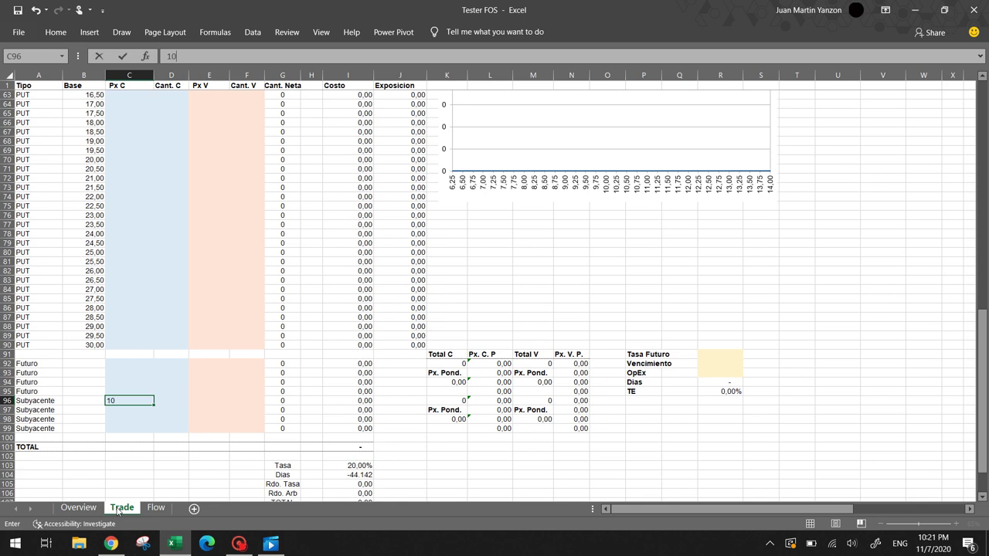
key("Escape")
key("Right")
key("Right")
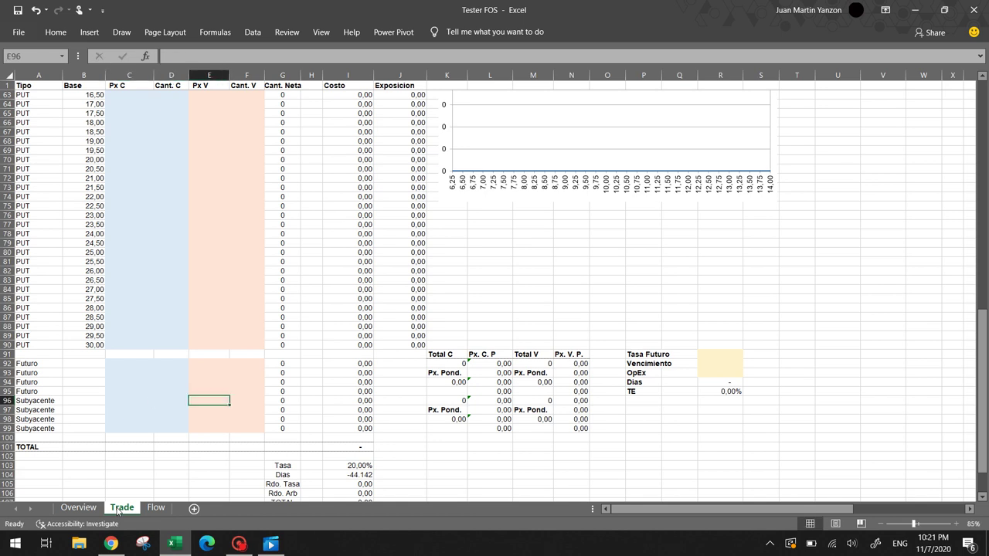
Enter a Subyacente sale in row 96 with Px V 10 and Cant. V 100, and view its payoff on Overview
type("10")
key("Tab")
type("1")
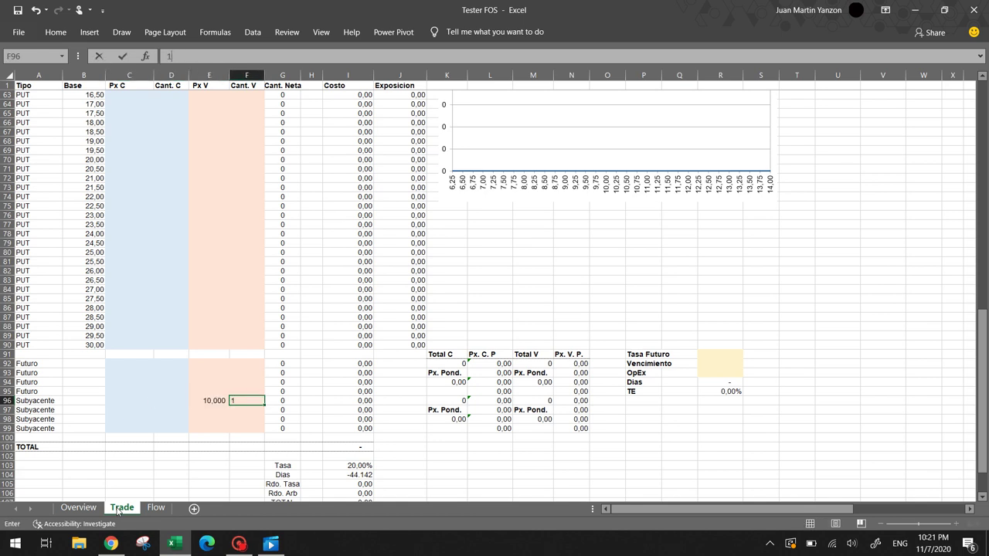
type("00")
key("Return")
key("ctrl+Page_Up")
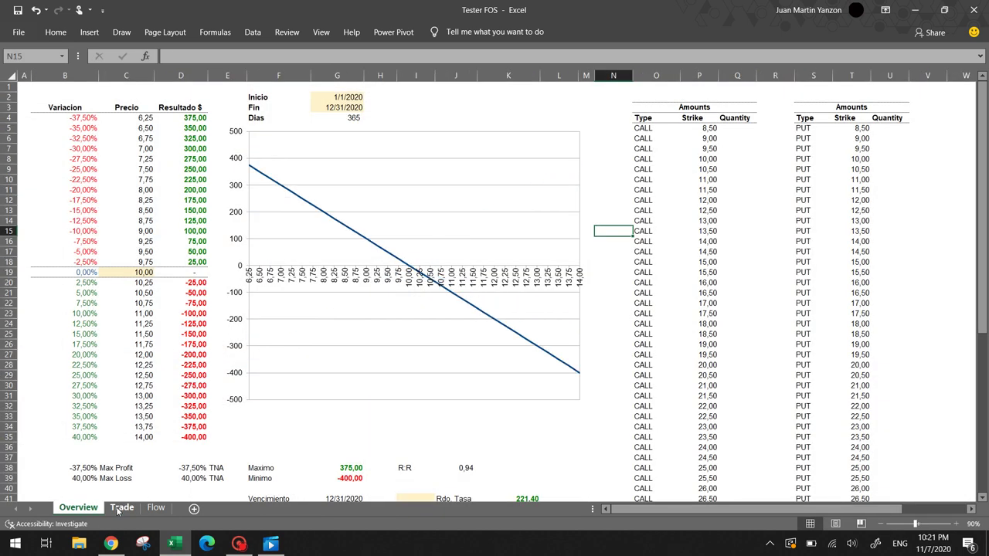
Return to the Trade sheet and clear the Px V and Cant. V of the first Subyacente row
left_click(122, 508)
key("Up")
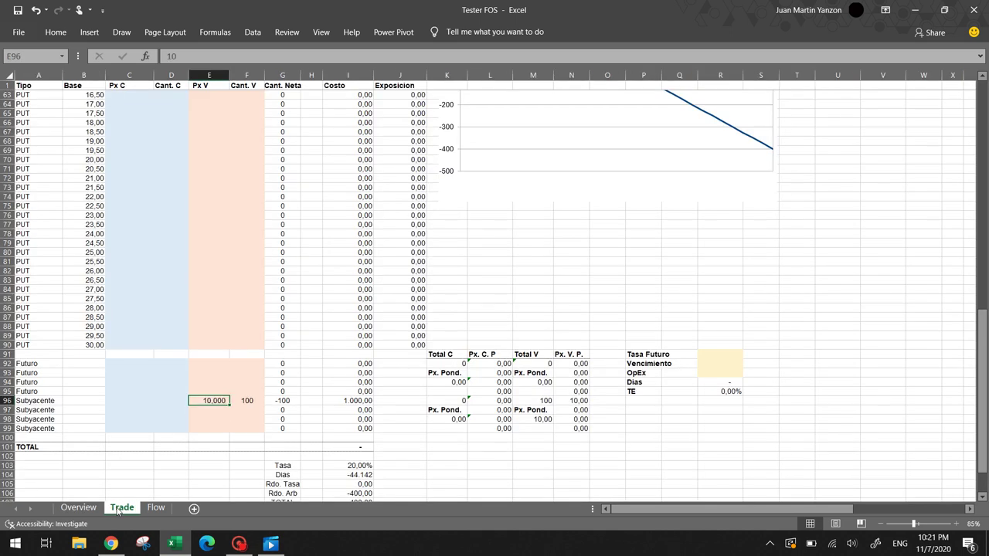
key("Right")
key("Delete")
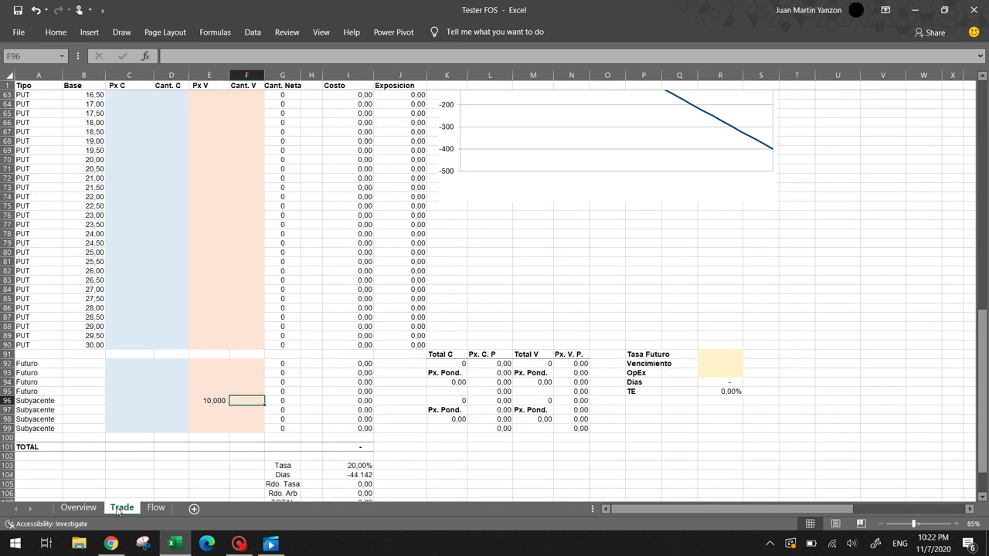
key("Left")
key("Delete")
key("Left")
key("Left")
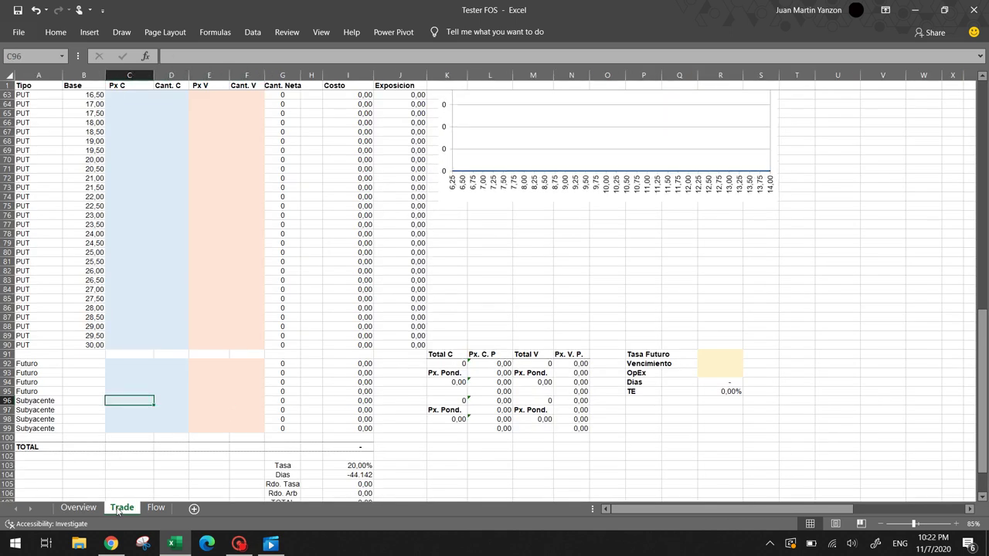
Fill the first Subyacente row with Px C 10, Cant. C 100, Px V 11 and Cant. V 100
type("10")
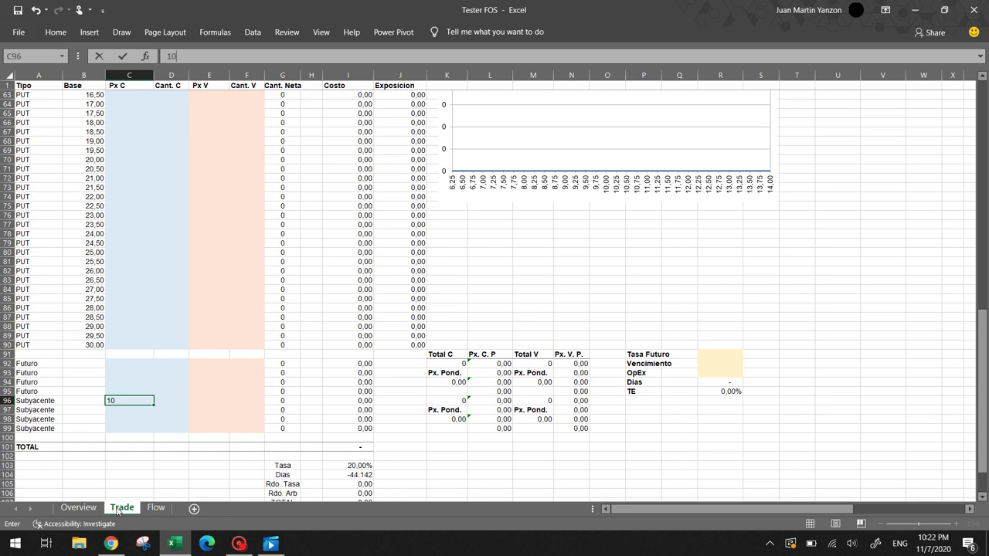
key("Tab")
type("100")
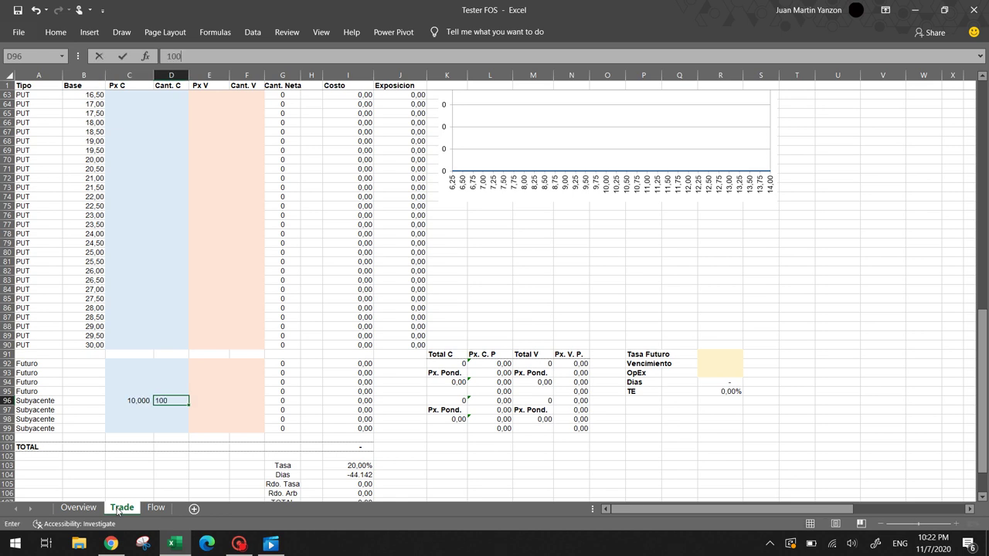
key("Tab")
type("11")
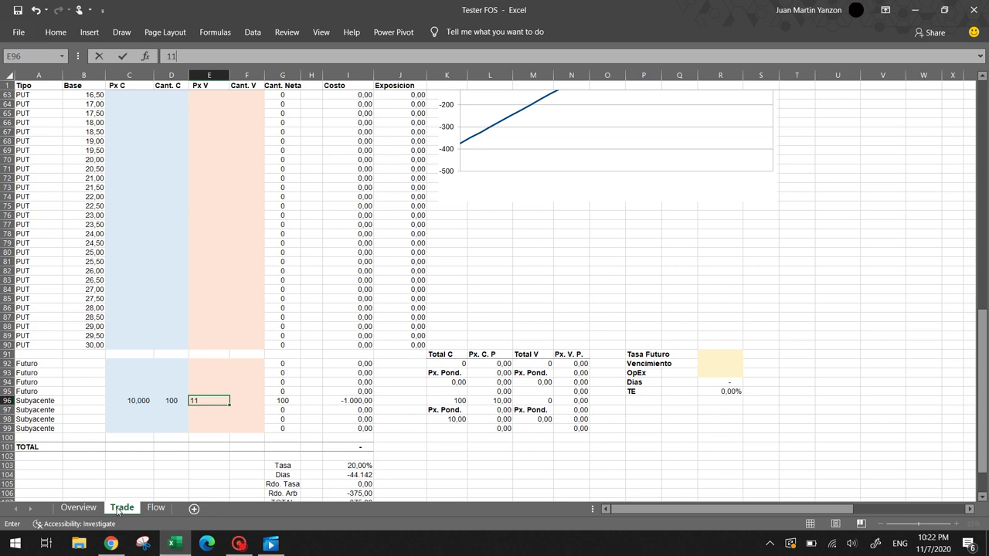
key("Tab")
type("100")
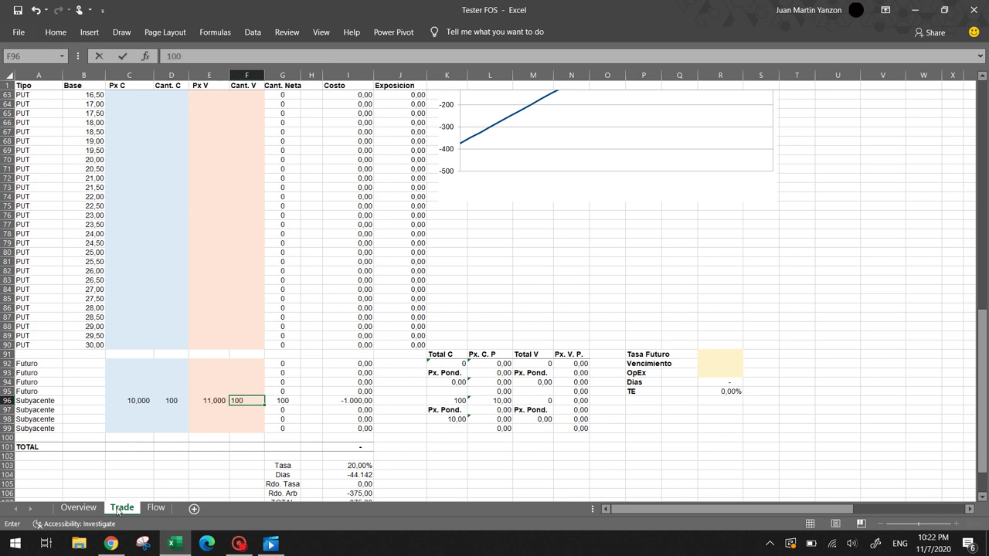
key("Return")
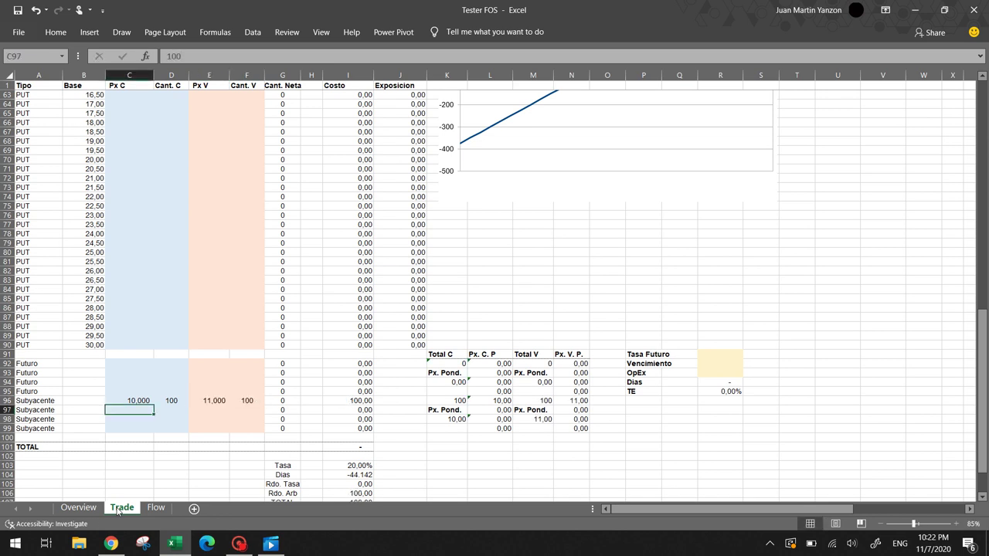
Examine the payoff chart and the net Subyacente quantity in Q53 on the Overview sheet
key("ctrl+Page_Up")
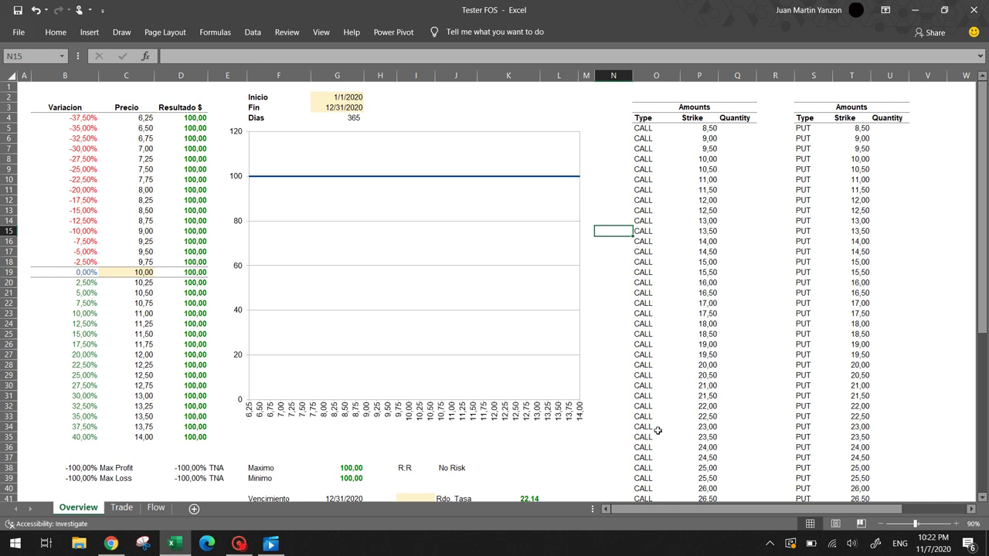
scroll(657, 430, "down", 3)
scroll(656, 430, "down", 2)
left_click(746, 471)
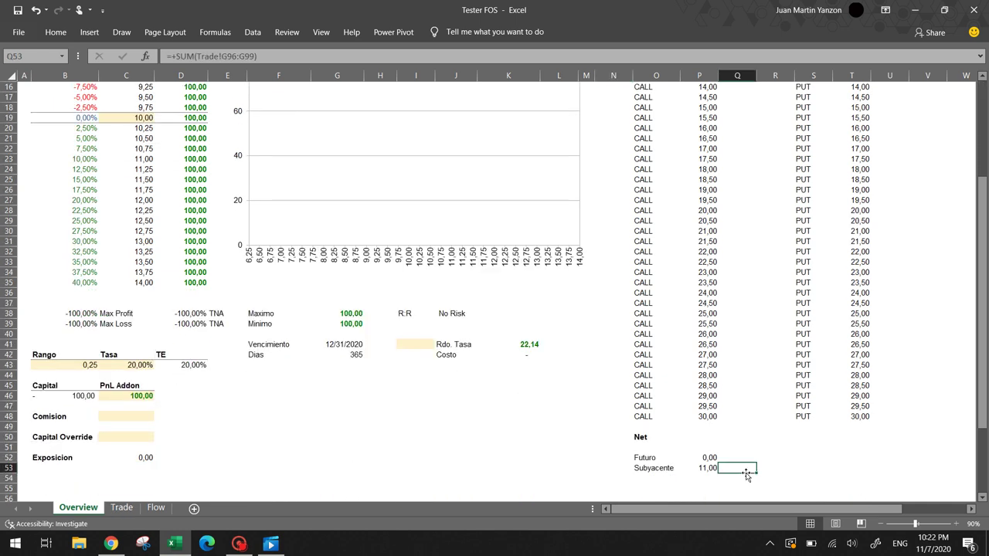
scroll(473, 340, "up", 5)
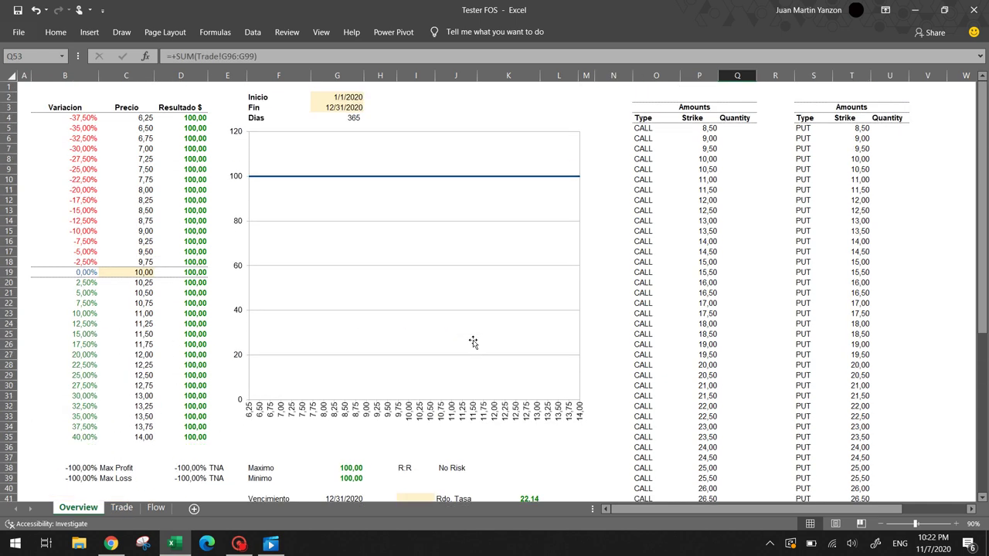
Set the Px V of the first Subyacente row on Trade to 9 and view the result on Overview
left_click(121, 508)
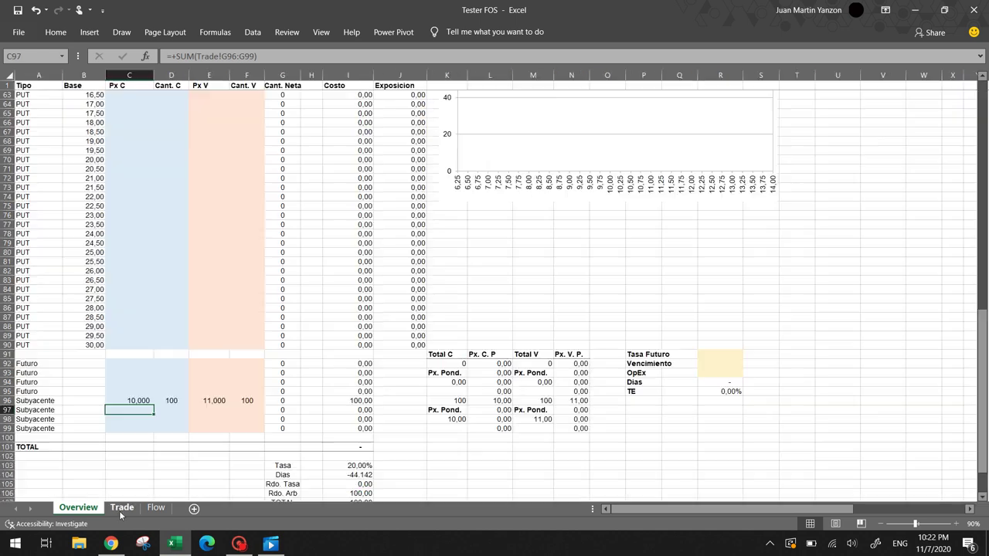
left_click(213, 401)
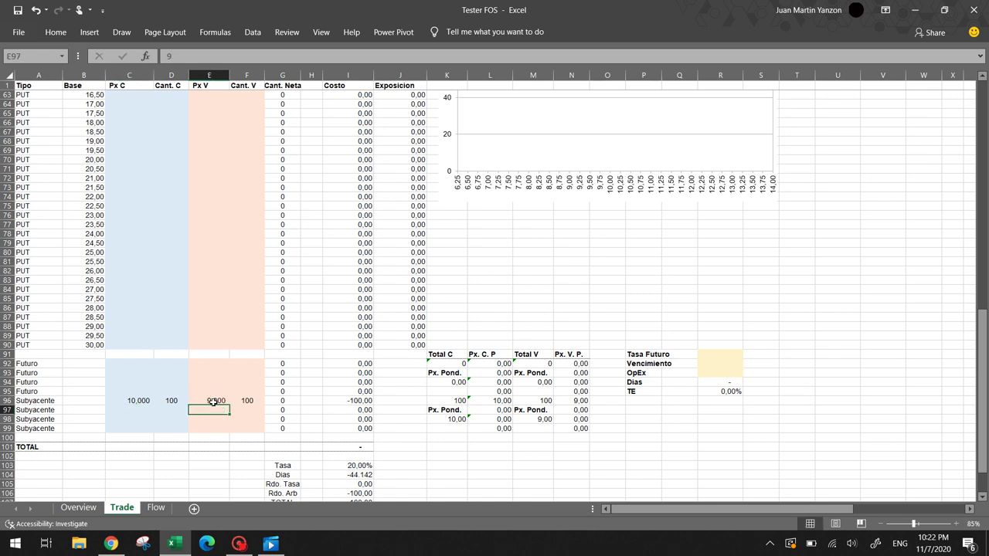
key("Delete")
key("ctrl+Page_Up")
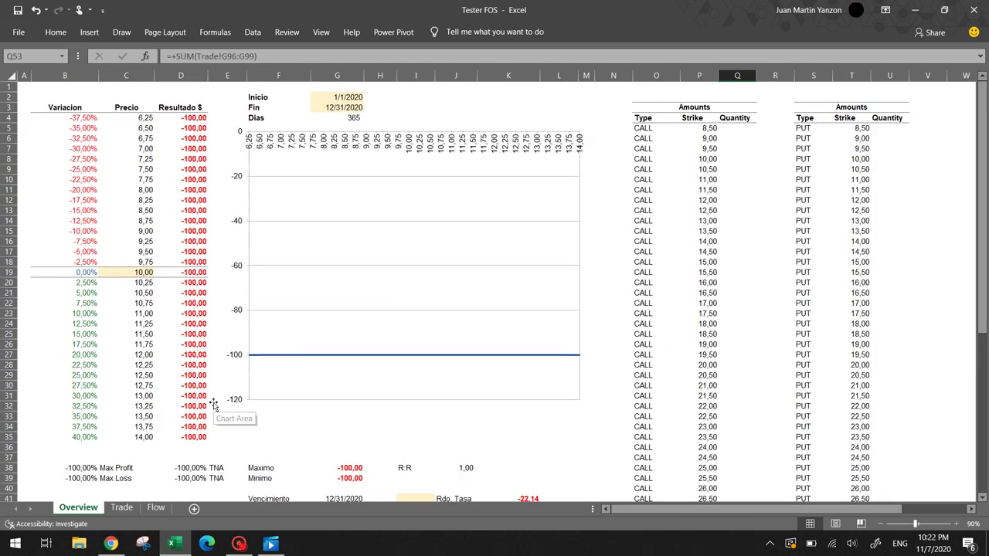
Return to the Trade sheet and review the purchase and sale entries of the first Subyacente row, C96 to F96
key("ctrl+Page_Down")
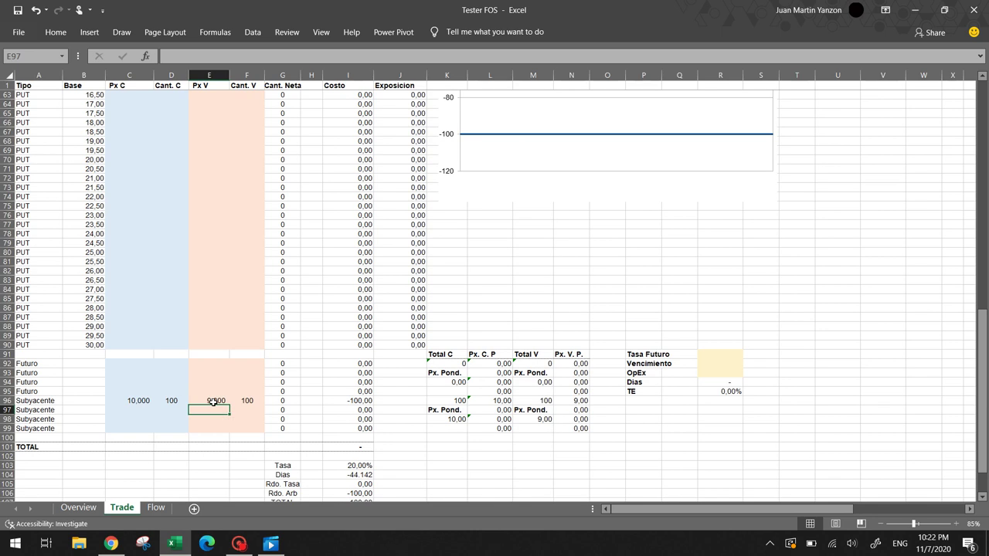
left_click(213, 401)
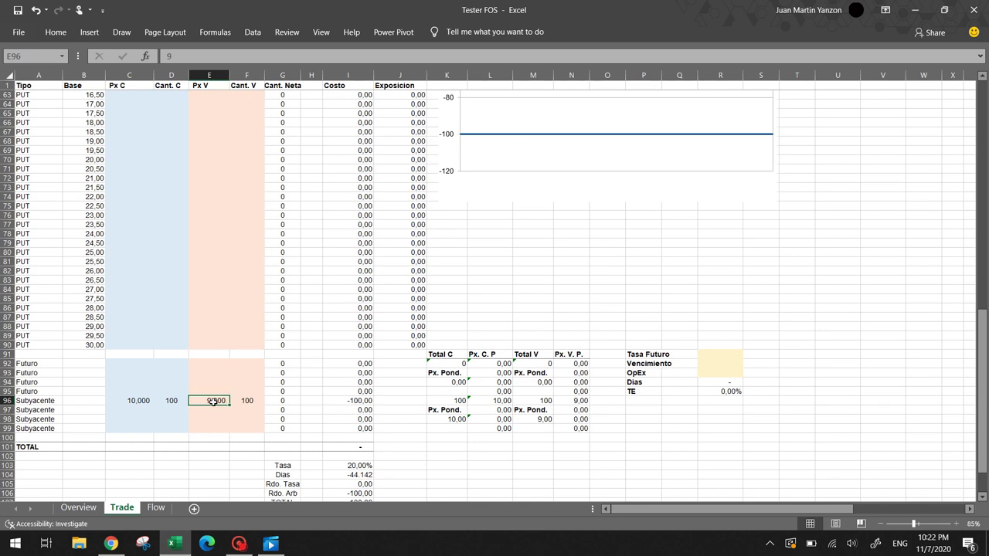
key("Left")
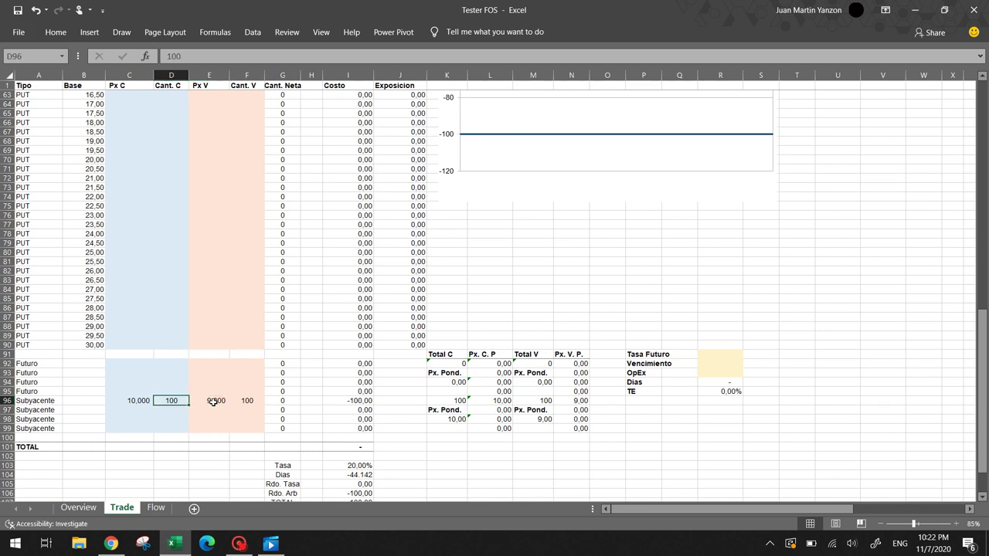
key("Left")
key("Right")
key("Right")
key("Right")
key("Left")
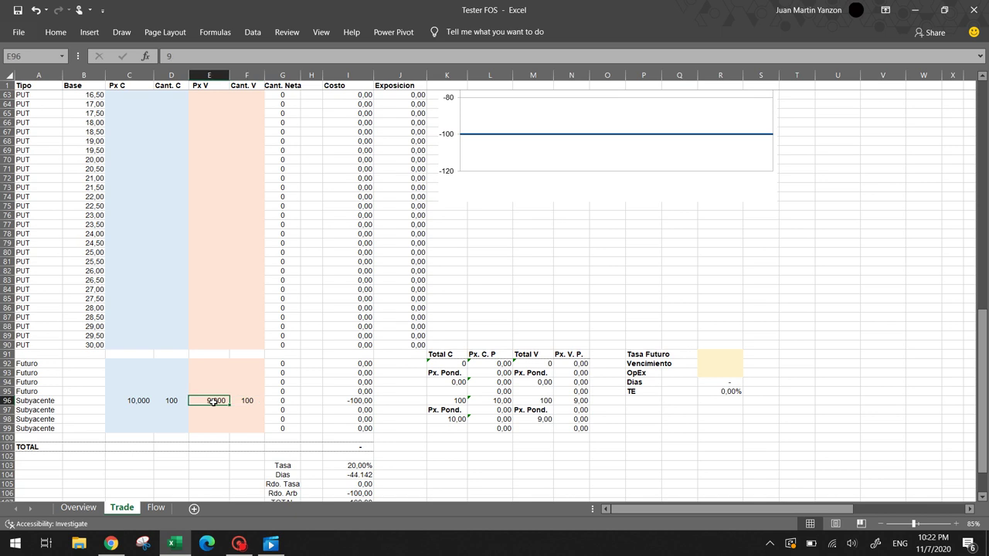
key("Left")
key("Left")
key("Down")
key("Up")
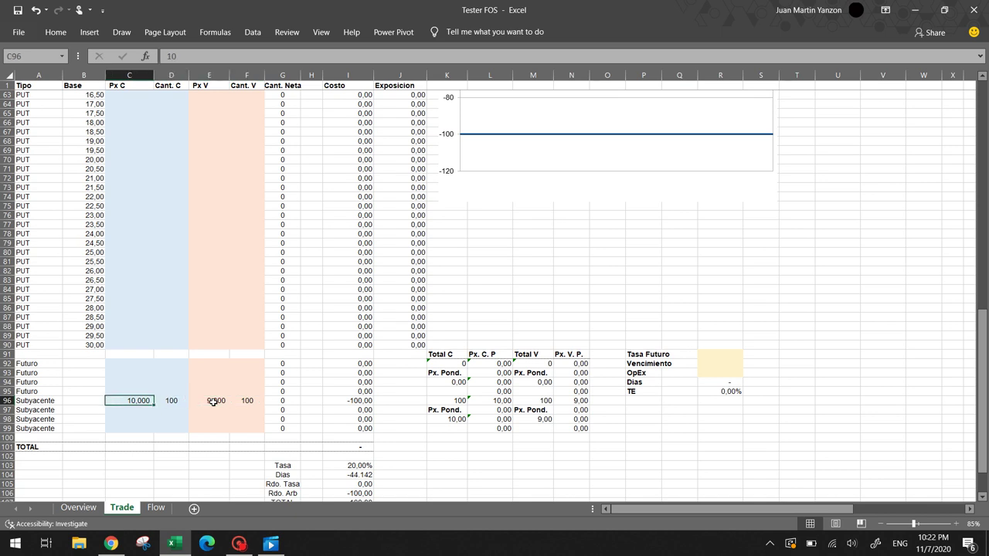
key("Right")
key("Right")
key("Right")
key("Left")
key("Left")
key("Left")
Enter a second Subyacente purchase in row 97 with Px C 8 and Cant. C 100, and view the payoff on Overview
key("Down")
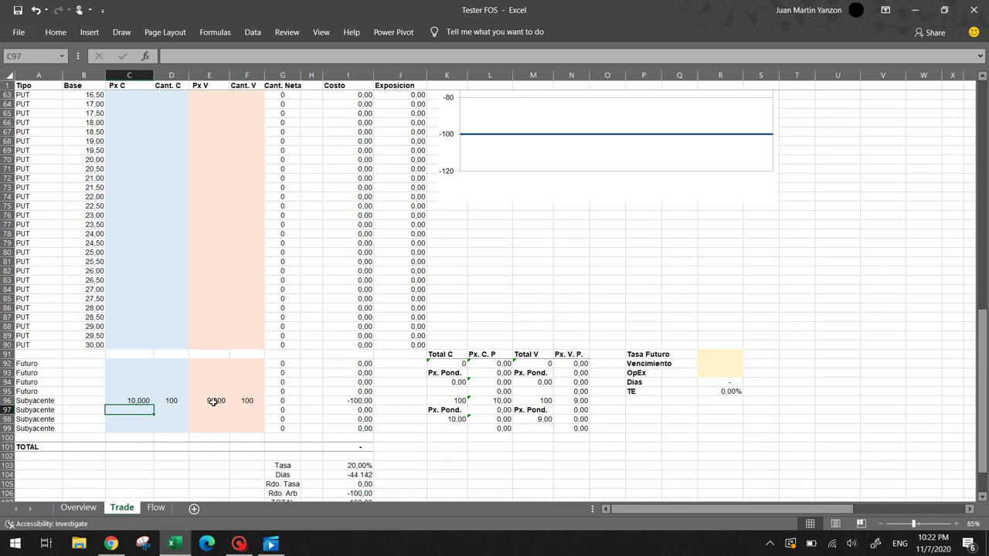
type("8")
key("Right")
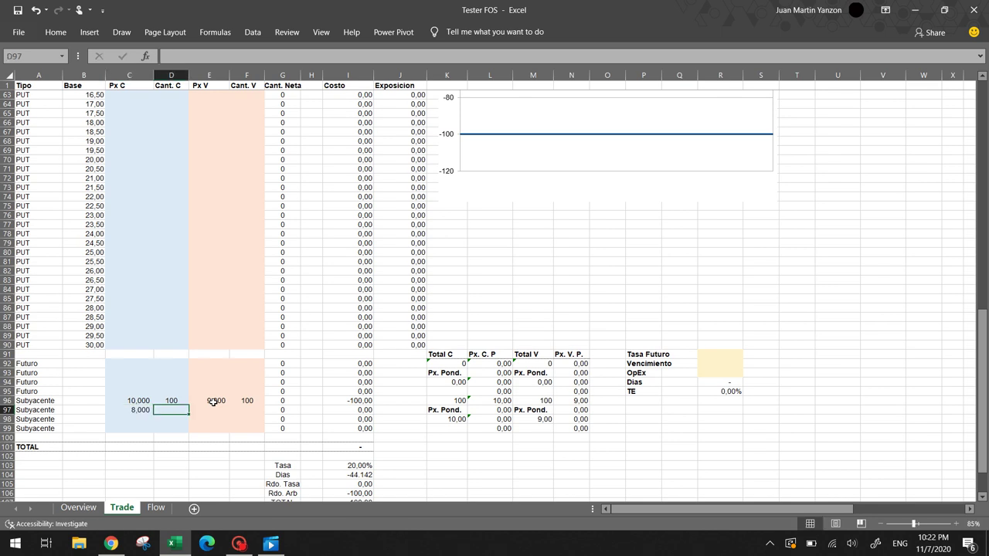
type("100")
key("Return")
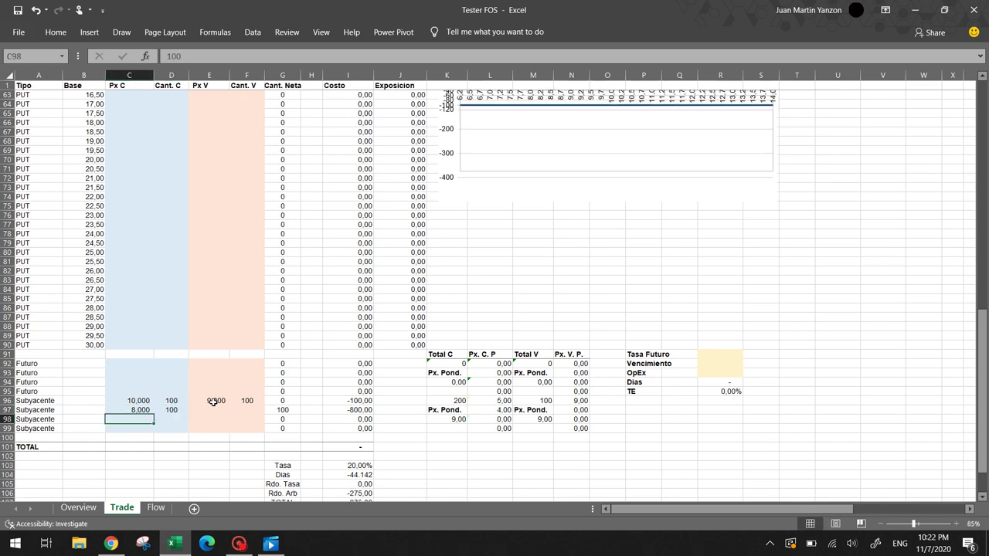
key("ctrl+Page_Up")
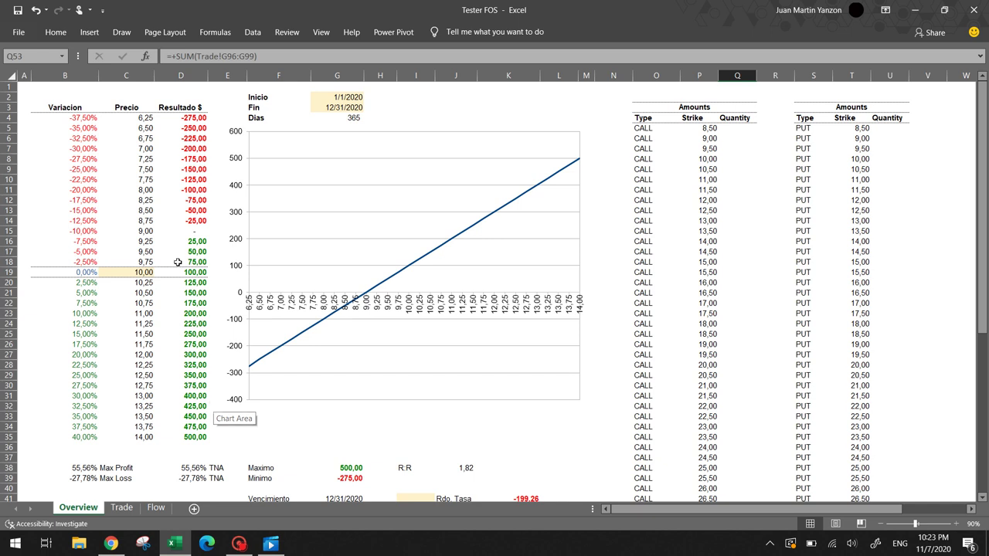
Review the results table on Overview and highlight the row for price 8,00, cells B11 to D11
scroll(188, 191, "down", 4)
left_click(188, 190)
key("Up")
key("Up")
key("Up")
key("Up")
key("Up")
key("Up")
key("Up")
key("Up")
key("Up")
key("Up")
key("Up")
key("Up")
key("Up")
key("Up")
key("Up")
key("Up")
key("Down")
key("Down")
key("Down")
key("Down")
key("shift+Left")
key("shift+Left")
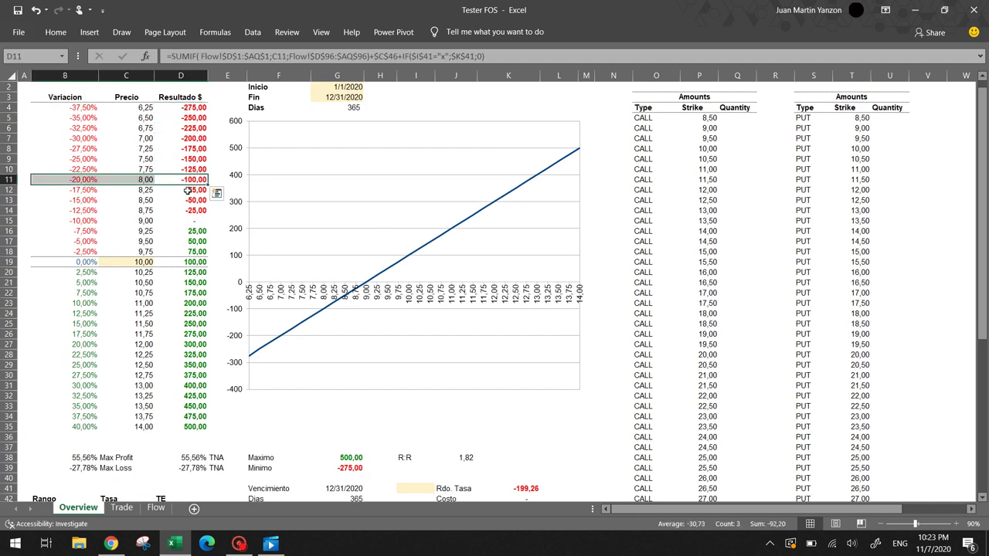
Enter a sale in the second Subyacente row on Trade with Px V 10 and Cant. V 100, and view the payoff on Overview
left_click(117, 512)
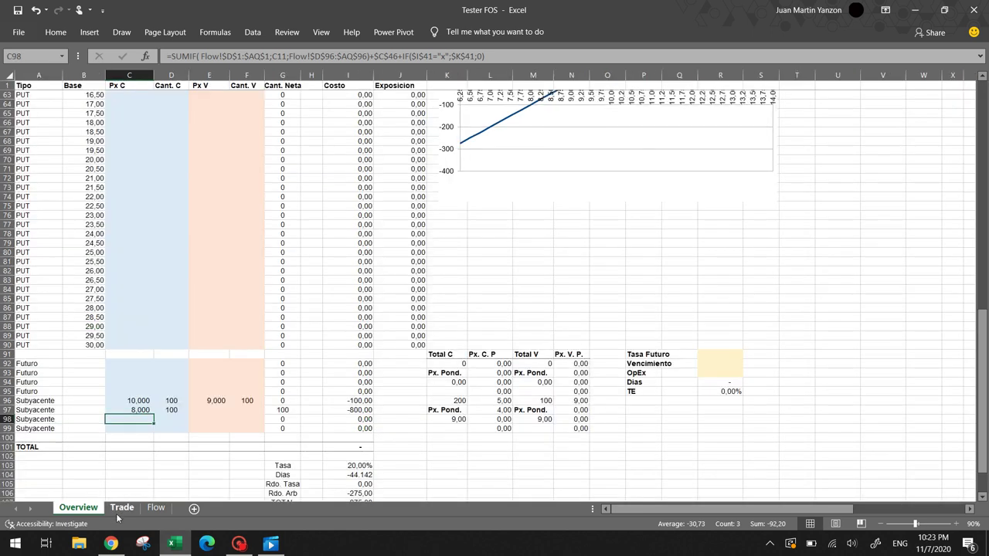
key("Right")
key("Right")
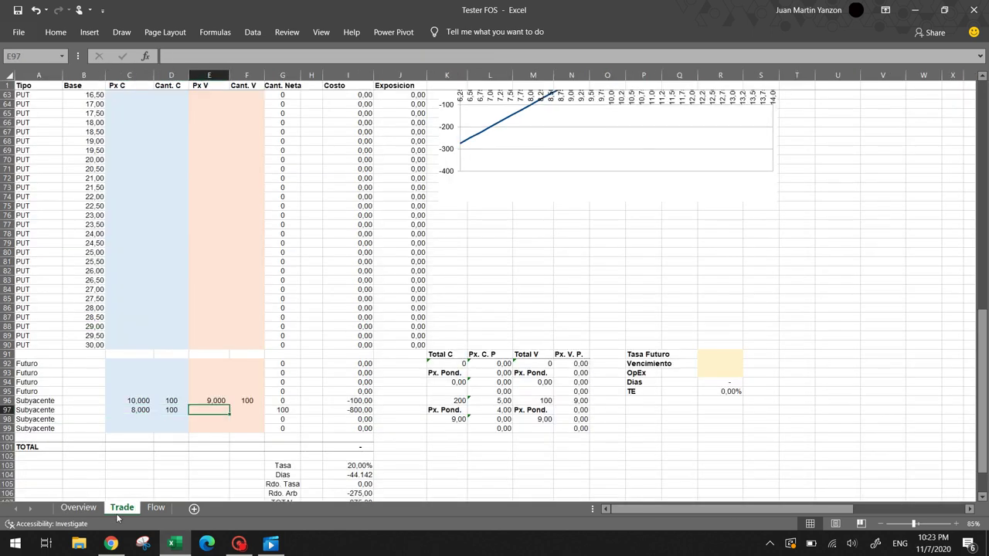
type("10")
key("Tab")
type("10")
key("Return")
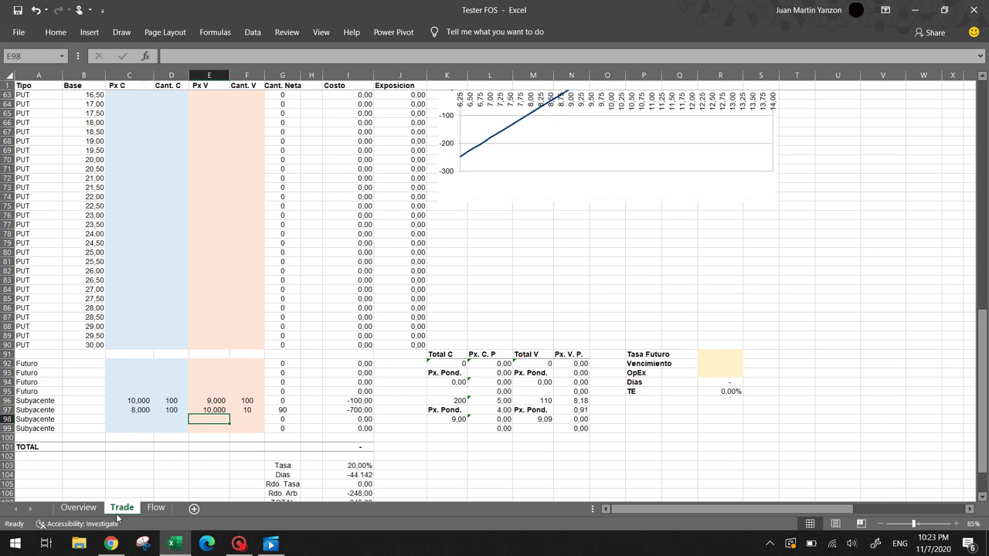
key("Up")
key("Right")
key("ctrl+Page_Up")
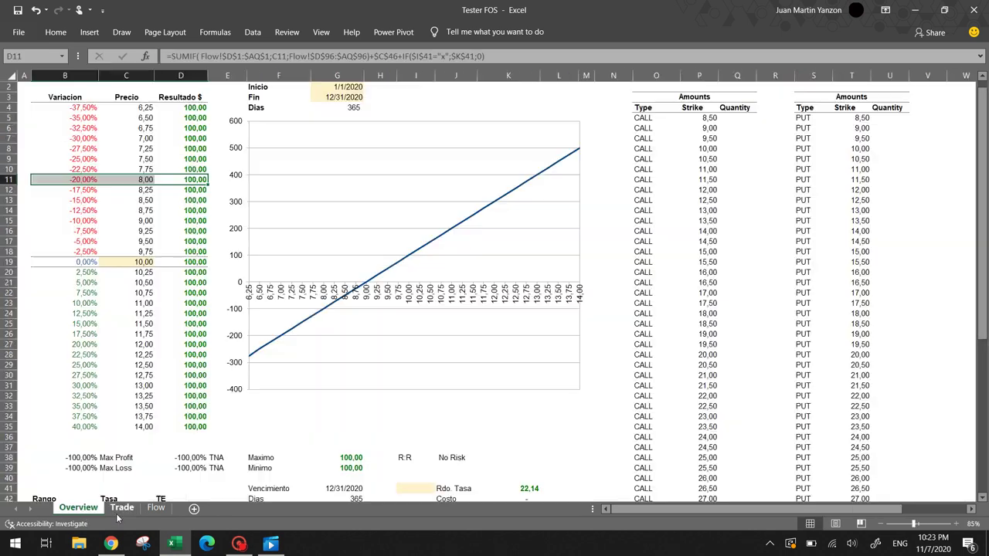
scroll(506, 410, "down", 2)
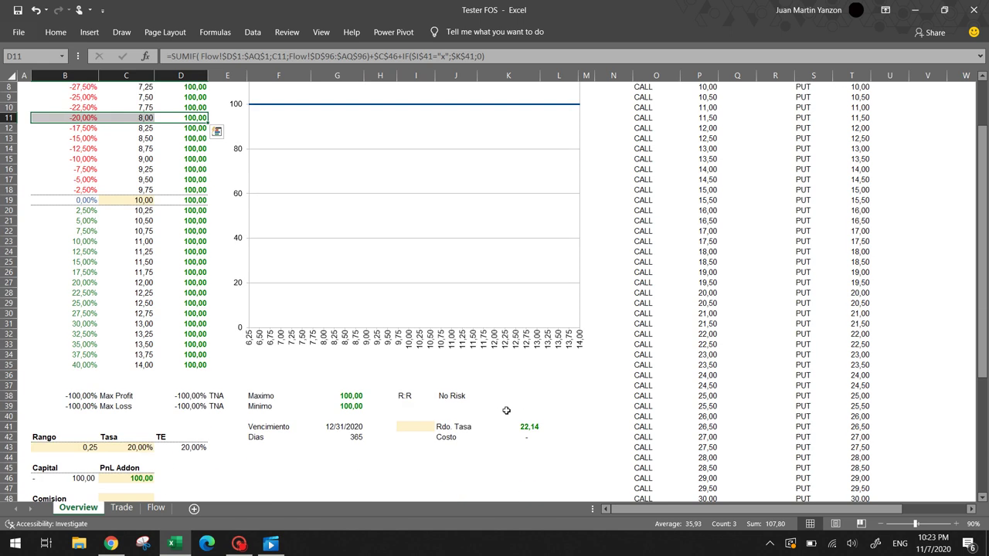
Set the second Subyacente row's Cant. V on Trade to 50 and review the results table and payoff chart on Overview
key("ctrl+Page_Down")
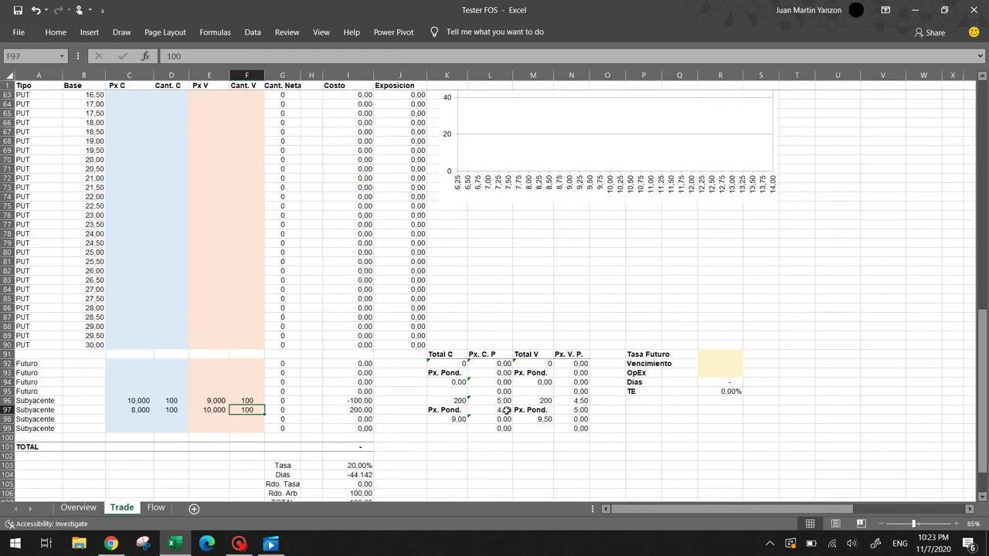
type("50")
key("Return")
key("ctrl+Page_Up")
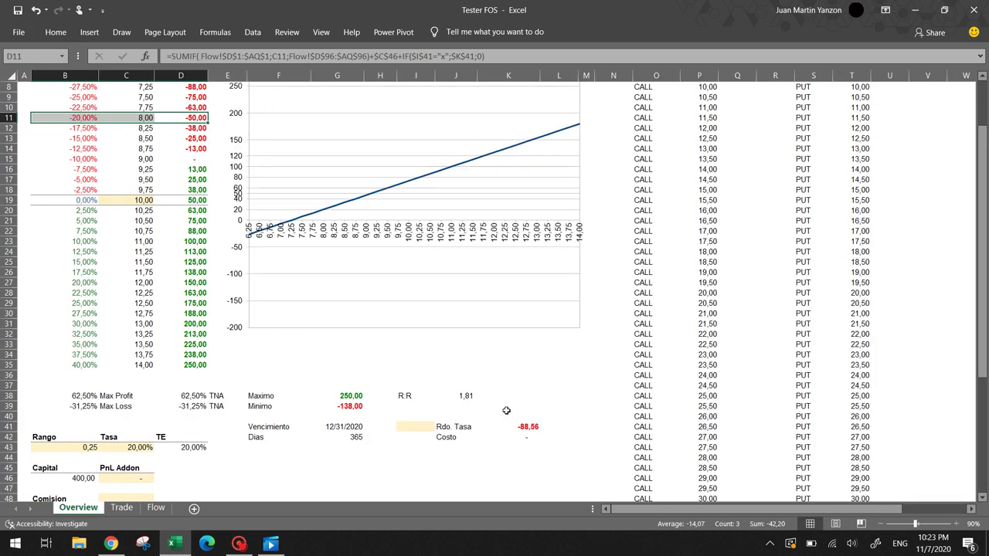
left_click(772, 328)
scroll(773, 329, "down", 3)
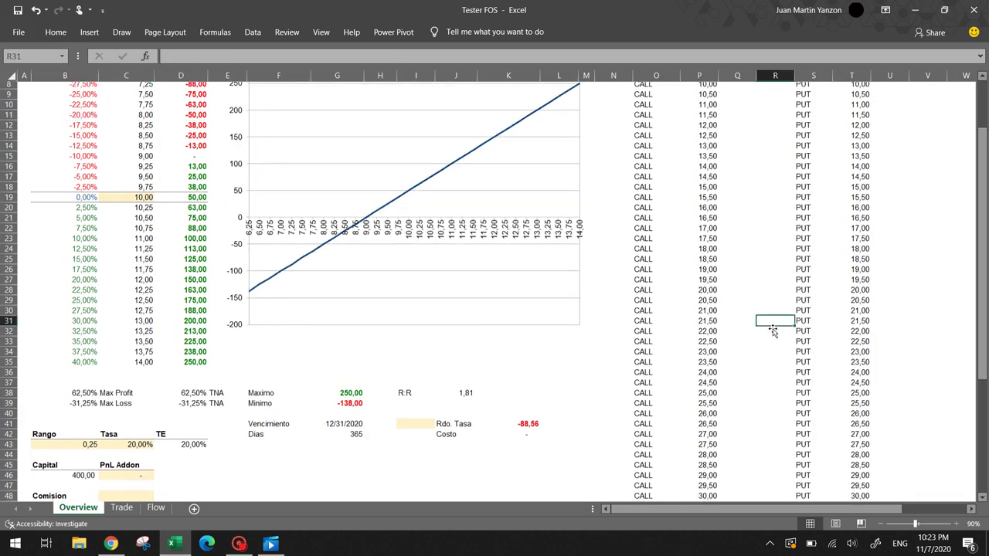
scroll(772, 331, "up", 6)
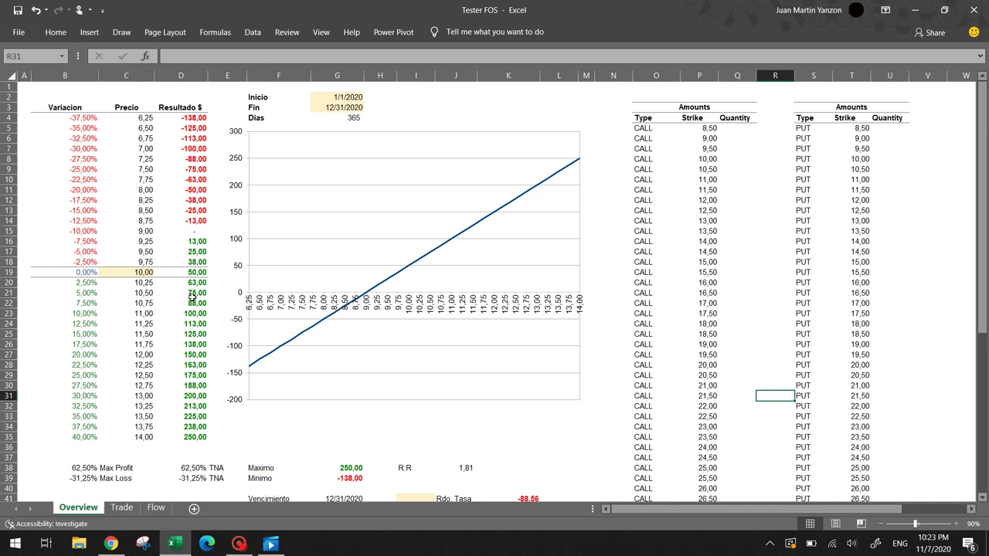
left_click(191, 304)
key("Down")
key("Down")
key("Down")
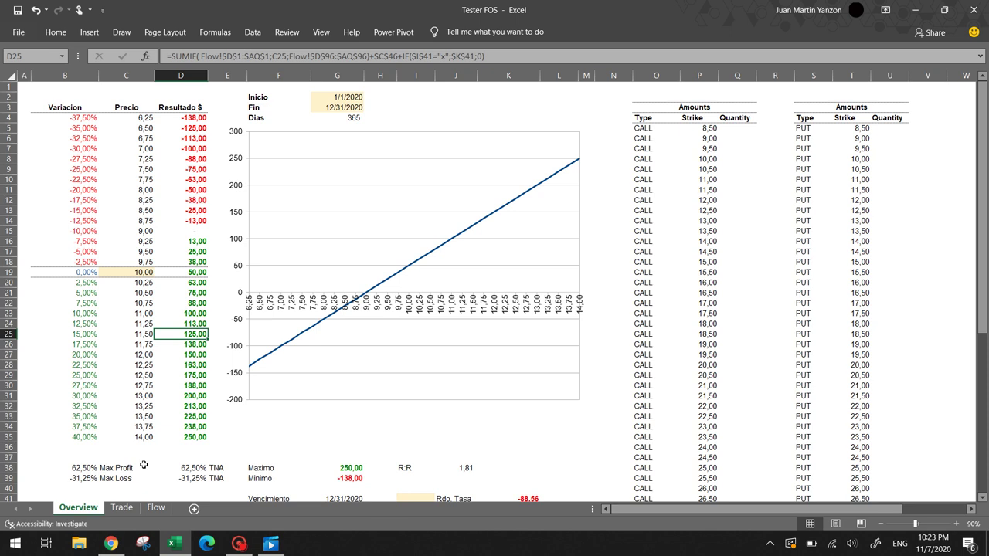
Clear the Subyacente purchase and sale entries in C96:F98 on the Trade sheet
left_click(121, 507)
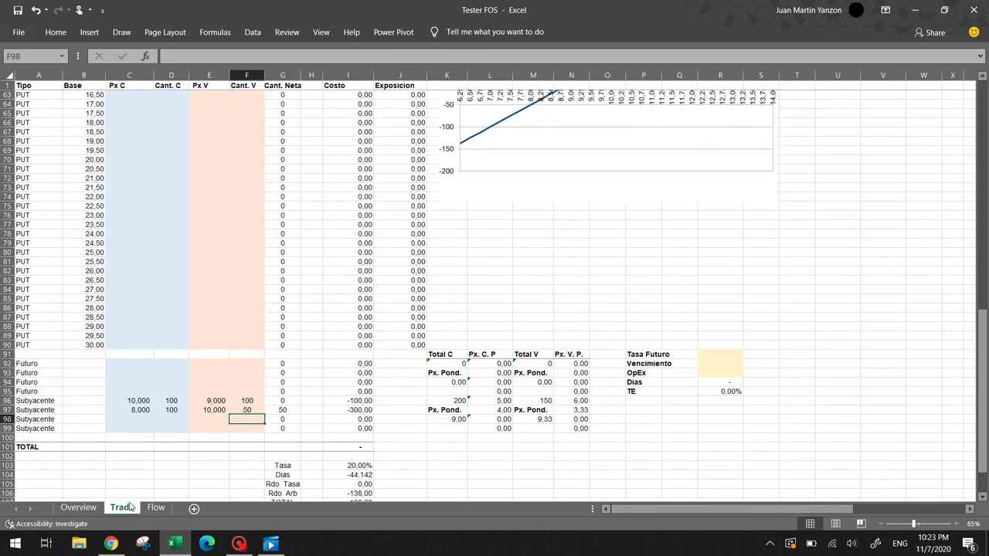
key("Up")
key("Up")
key("Left")
key("Left")
key("Left")
key("shift+Right")
key("shift+Right")
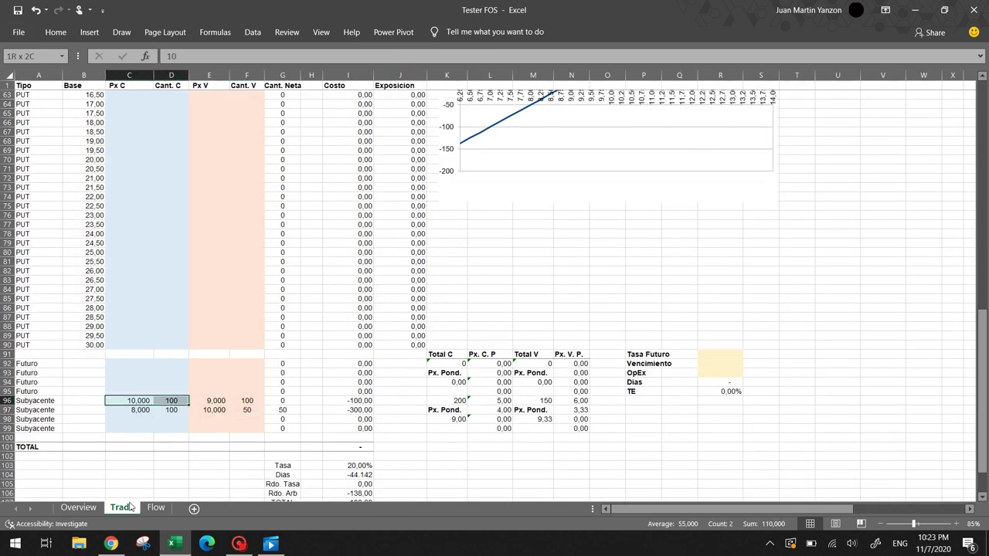
key("shift+Down")
key("shift+Right")
key("Delete")
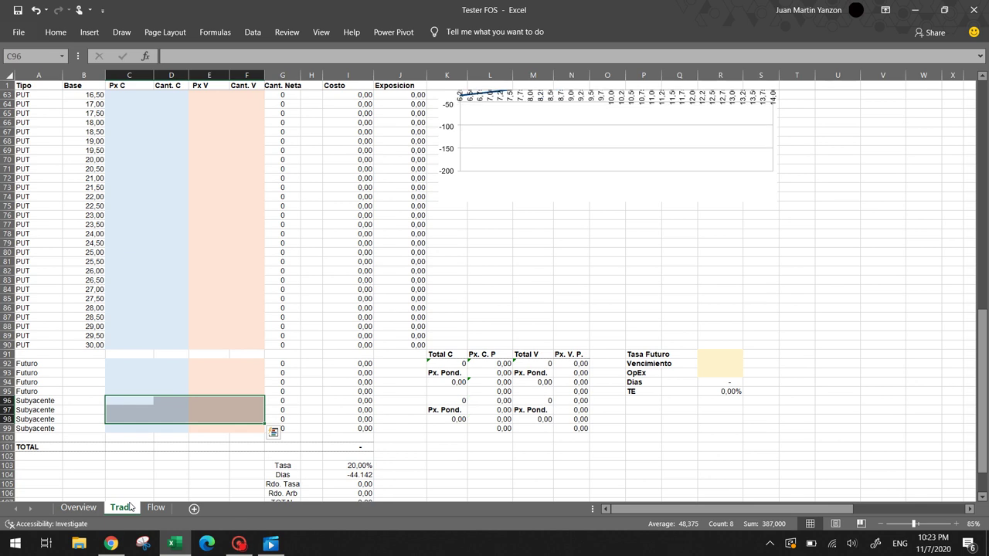
Examine the Base column of the PUT and CALL rows on Trade, going up to B2
key("Up")
key("Left")
key("Up")
key("Up")
key("Up")
key("Up")
key("Up")
key("Up")
key("Up")
key("Up")
key("Up")
key("Up")
key("Up")
key("Up")
key("Up")
key("Up")
key("Up")
key("Up")
key("Up")
key("Up")
key("Up")
key("Up")
key("Up")
key("Up")
key("Up")
key("Up")
key("Up")
key("Up")
key("Up")
key("Up")
key("Up")
key("Up")
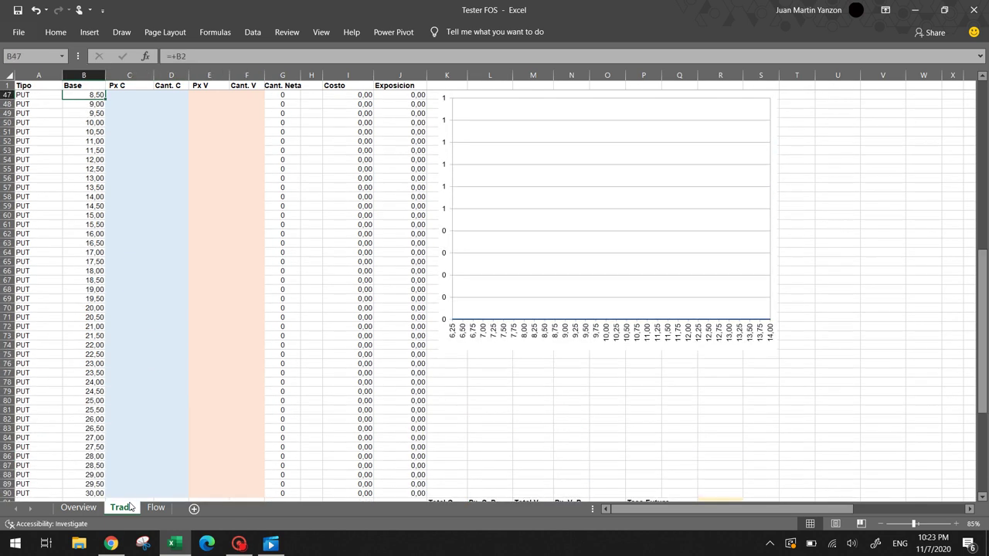
key("Up")
key("Up")
key("Up")
key("Up")
key("Up")
key("Up")
key("Up")
key("Up")
key("Up")
key("Up")
key("Up")
key("Up")
key("Up")
key("Up")
key("Up")
key("Up")
key("Up")
key("Down")
key("Down")
key("Down")
key("Down")
key("Down")
key("Down")
key("Down")
key("Up")
key("Up")
key("Up")
key("Up")
key("Up")
key("Up")
Set the first CALL base in B2 to 1 and enter the formula =B2+0,4 in B3
type("1")
key("Return")
type("=")
key("Up")
type("+0")
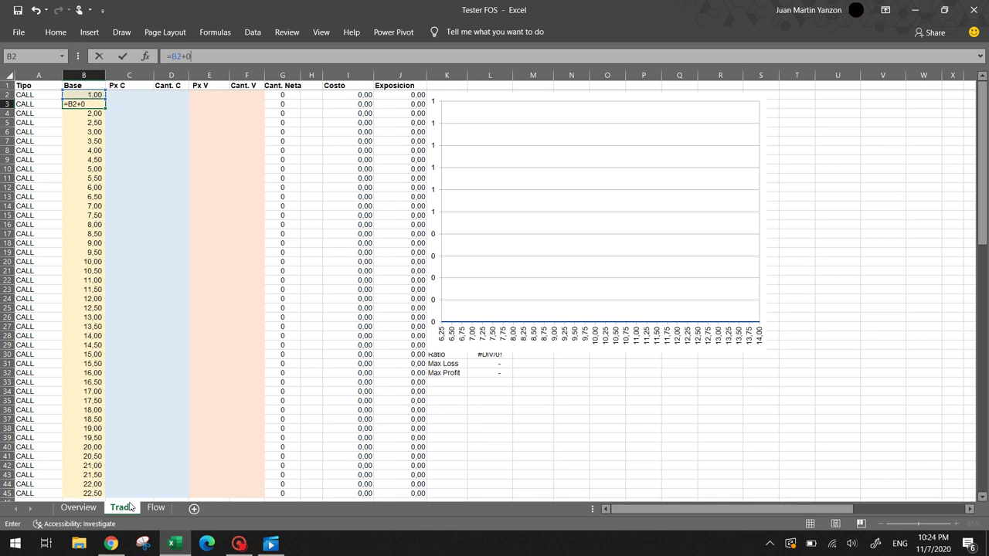
type(",4")
key("ctrl+Return")
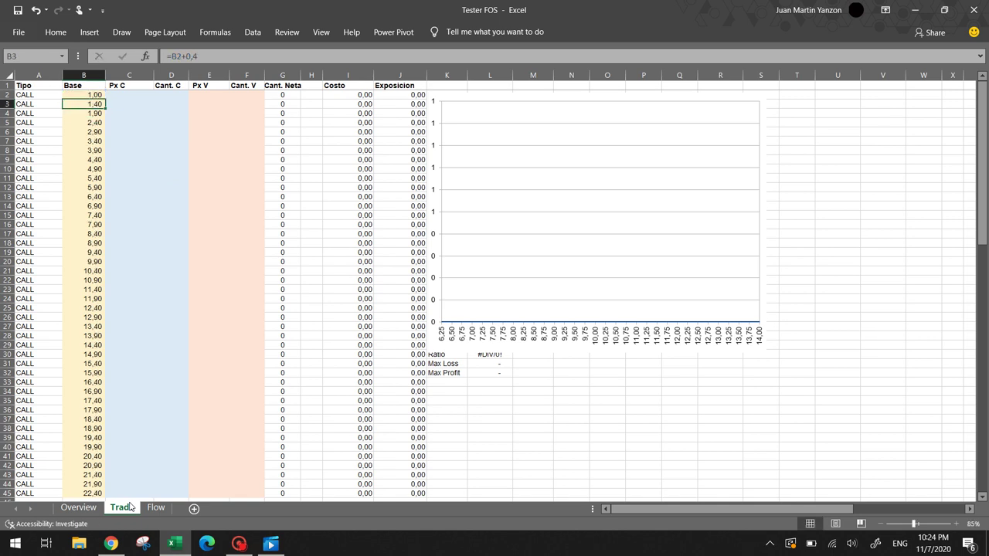
Replace the formula-based increments with the fixed CALL bases 1, 2, 3, 4, 5 and 6 in B2:B7
key("ctrl+z")
key("ctrl+z")
key("ctrl+z")
key("ctrl+z")
key("ctrl+z")
key("Up")
key("Up")
key("Up")
key("Up")
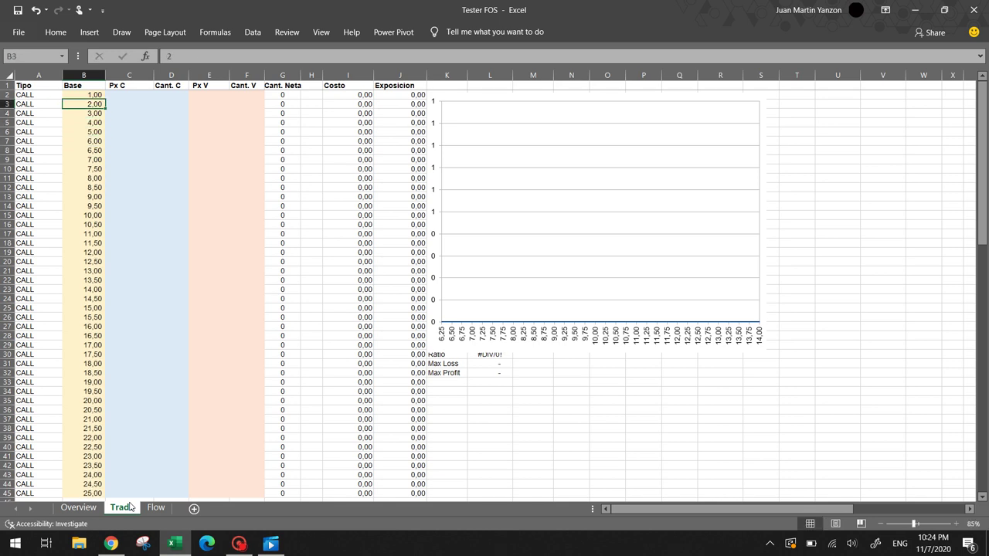
key("Up")
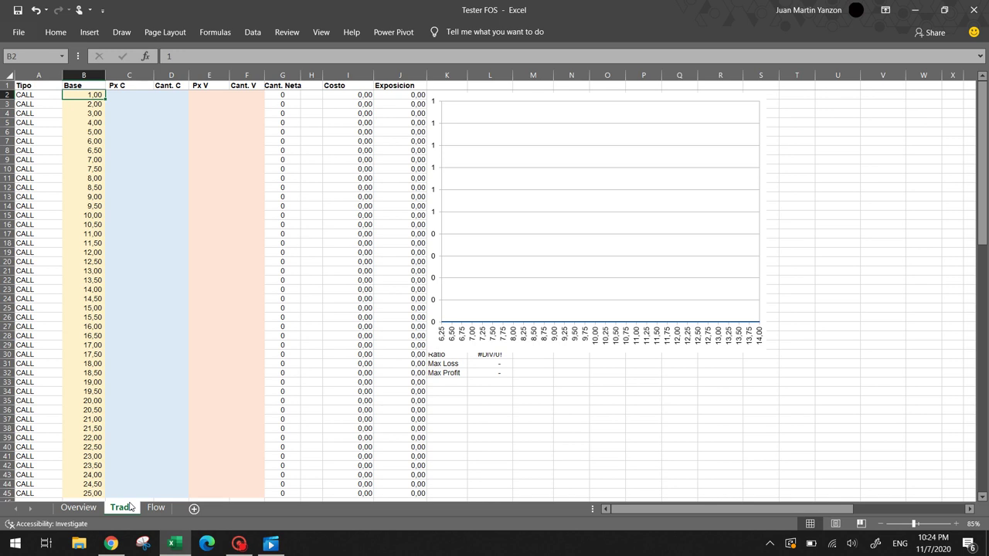
Clear all the CALL base values in B2:B45
key("ctrl+shift+Down")
key("Delete")
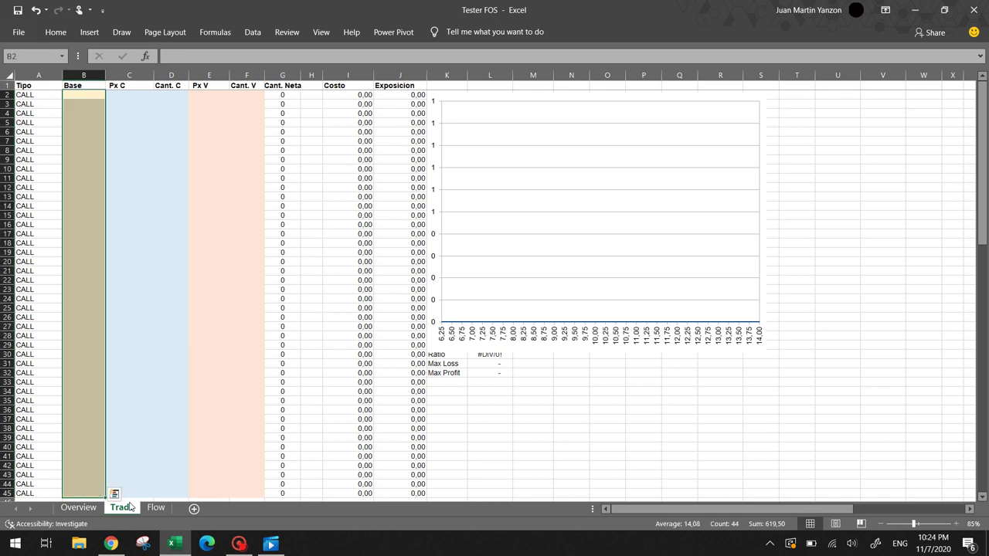
key("Down")
key("Up")
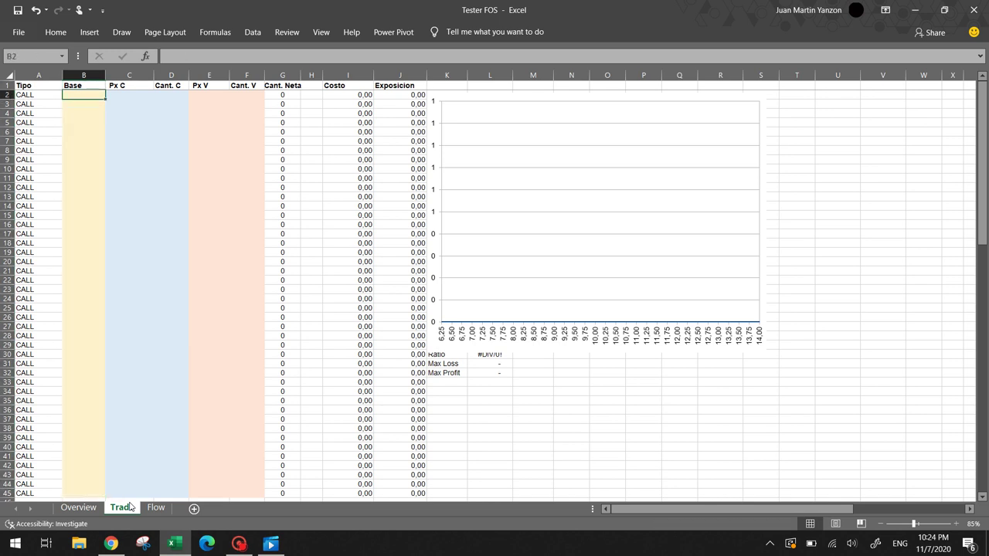
Enter 10 as the first CALL base in B2 and check the strikes in the PUT rows and on the Flow sheet
type("10")
key("Tab")
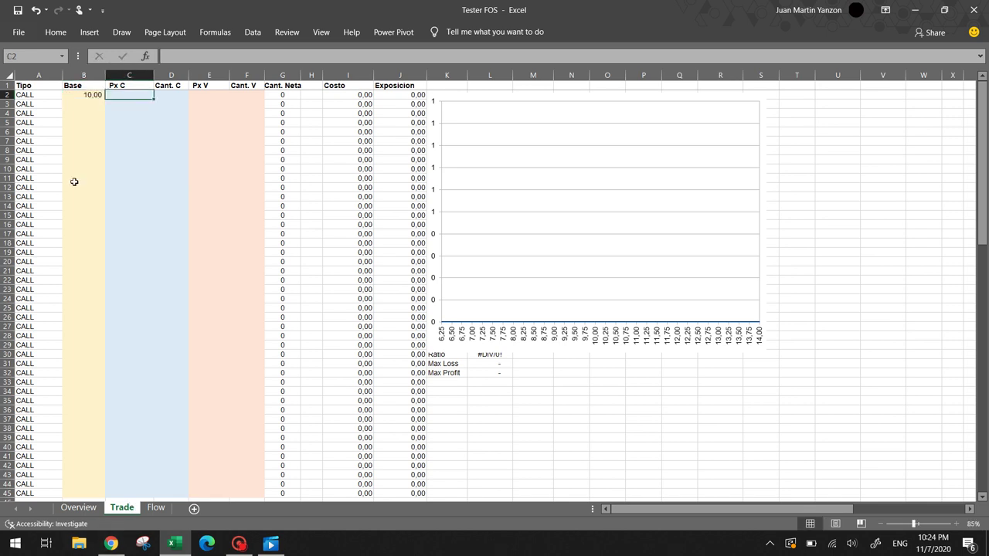
scroll(74, 182, "down", 7)
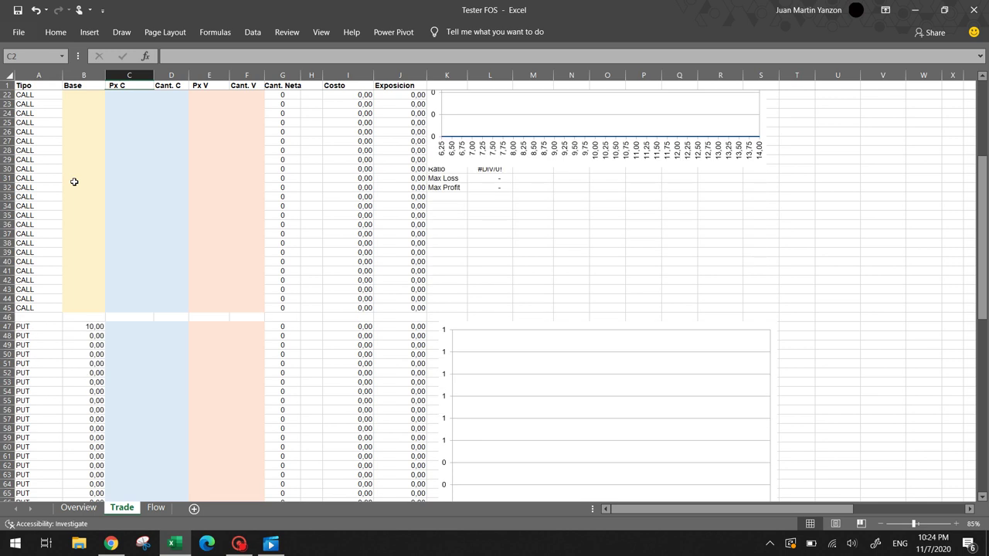
left_click(156, 508)
scroll(162, 198, "up", 18)
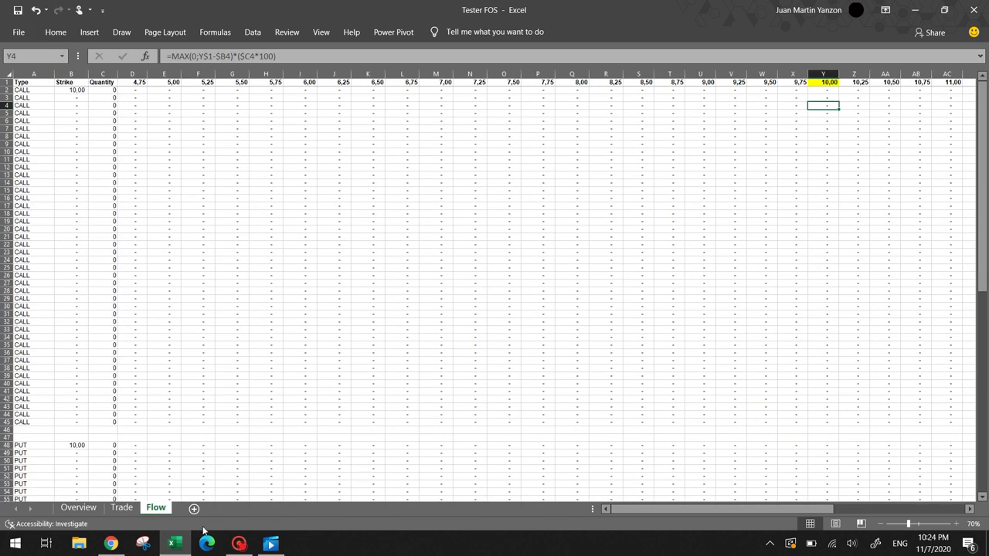
On the Trade sheet, set the first CALL base in B2 to 1 and enter the formula =B2+1 in B3
left_click(124, 509)
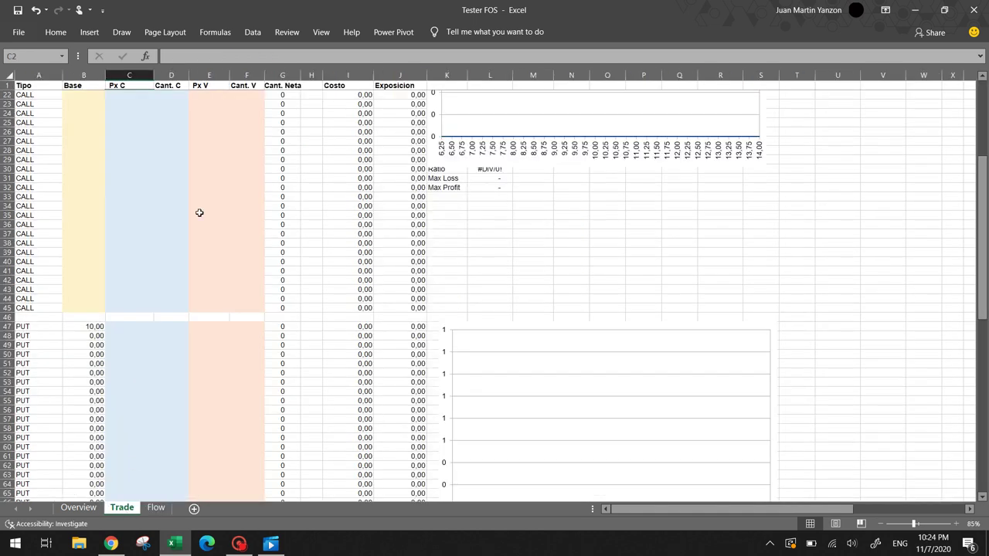
left_click(146, 181)
key("Left")
key("Right")
key("Up")
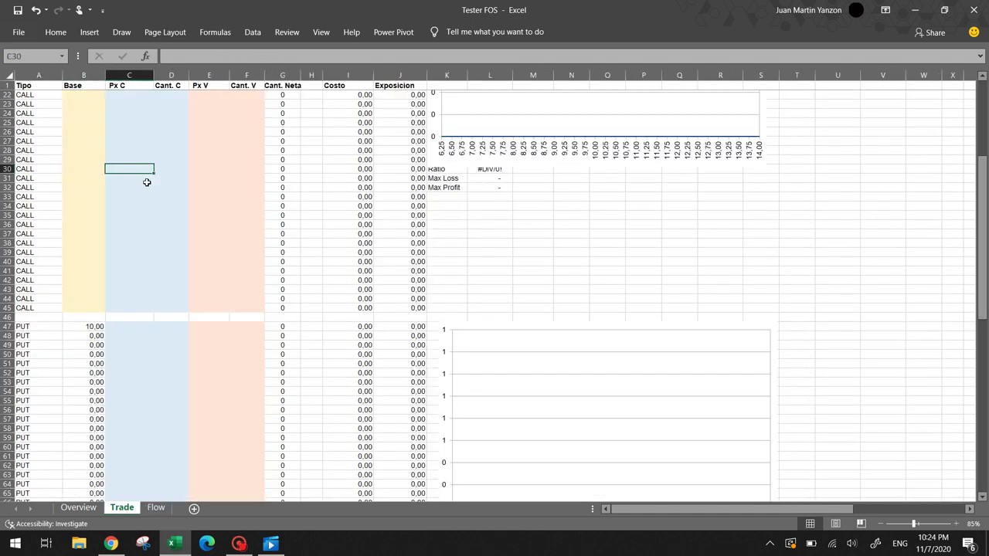
key("ctrl+Up")
key("Left")
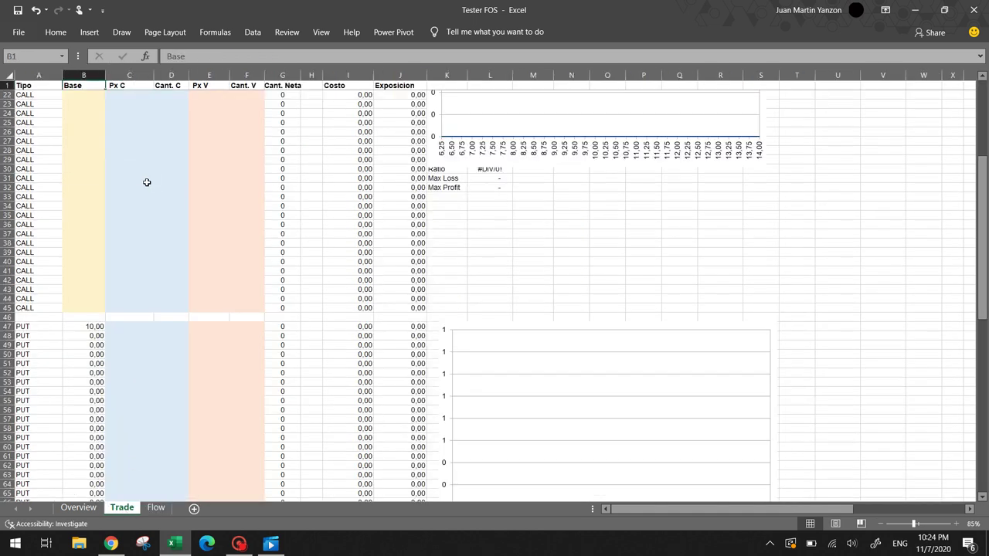
key("Down")
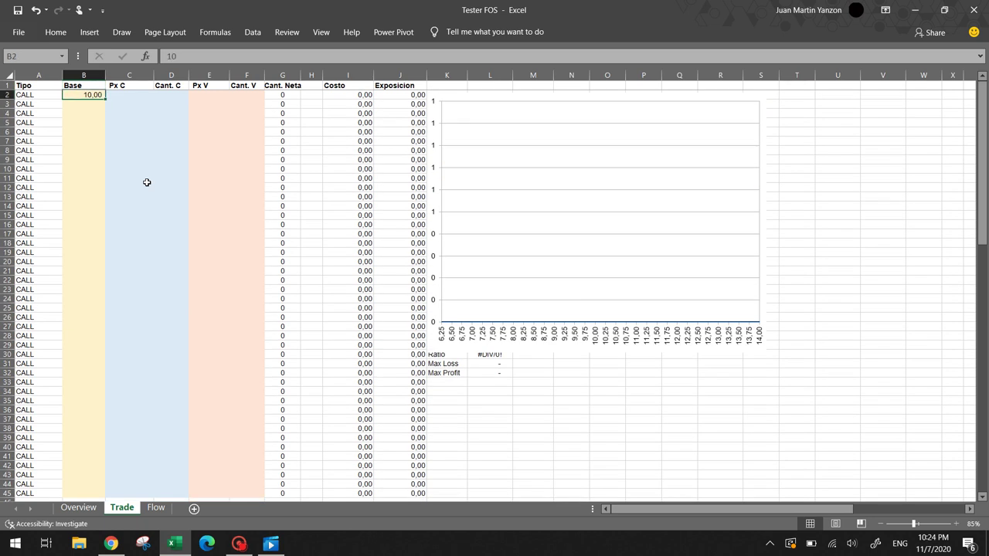
type("1")
key("Return")
type("=")
key("Up")
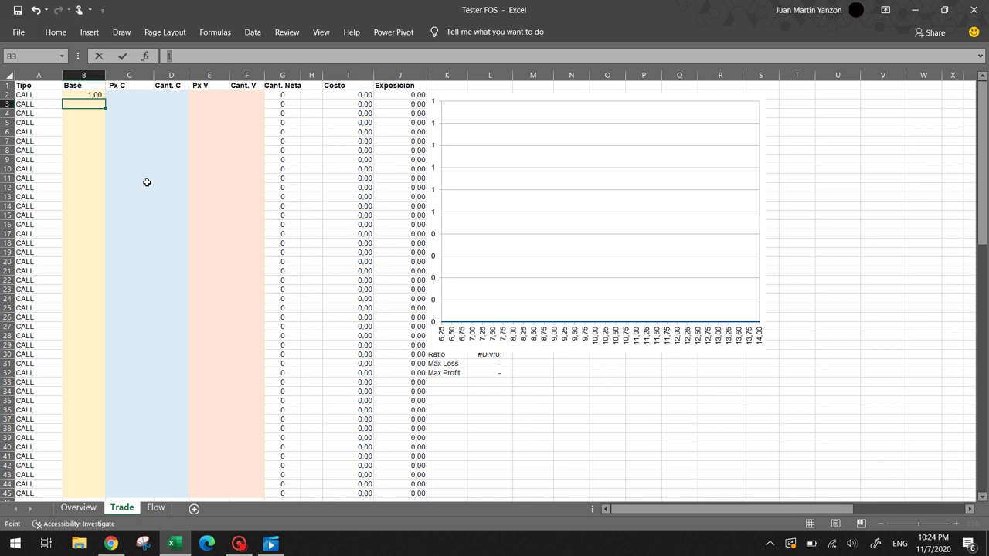
key("Escape")
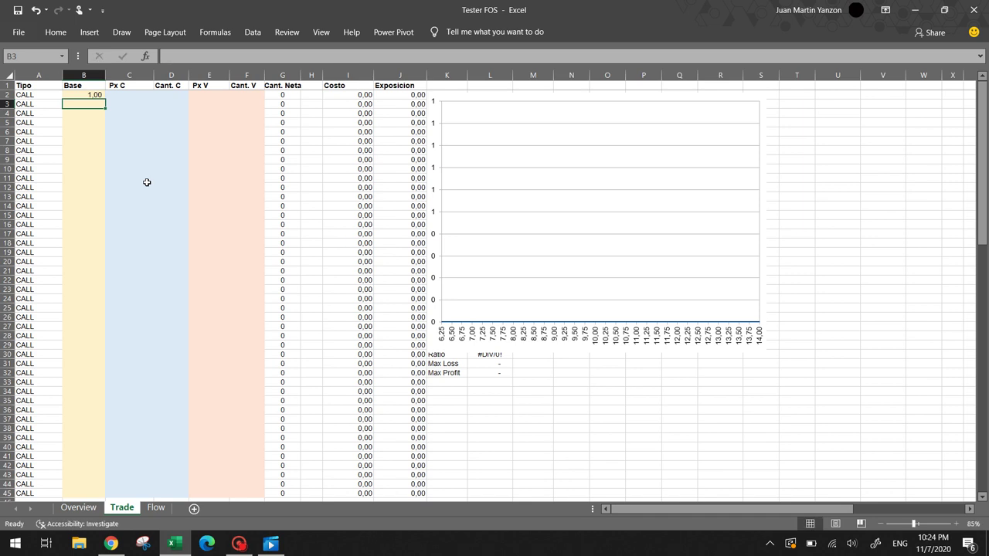
type("=")
key("Up")
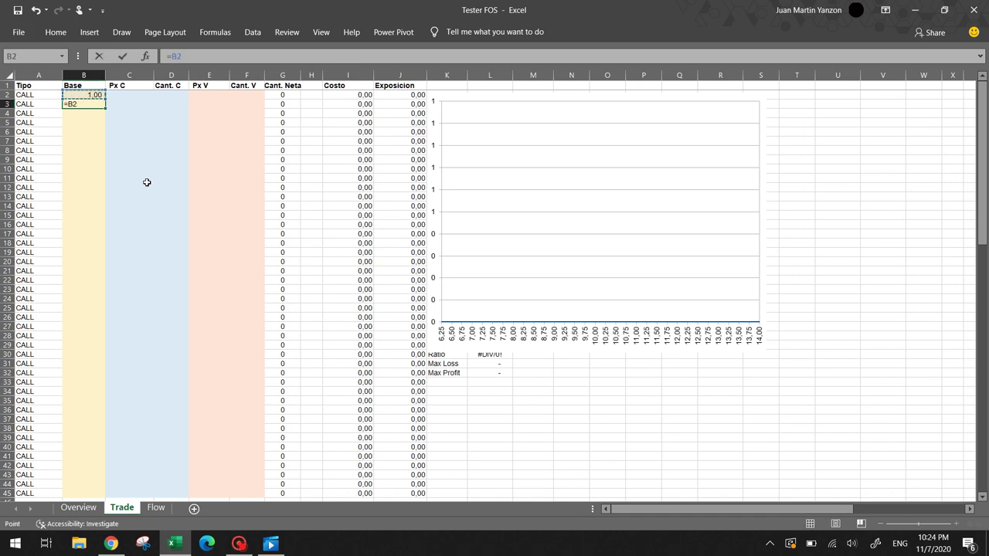
type("+1")
key("Return")
key("Up")
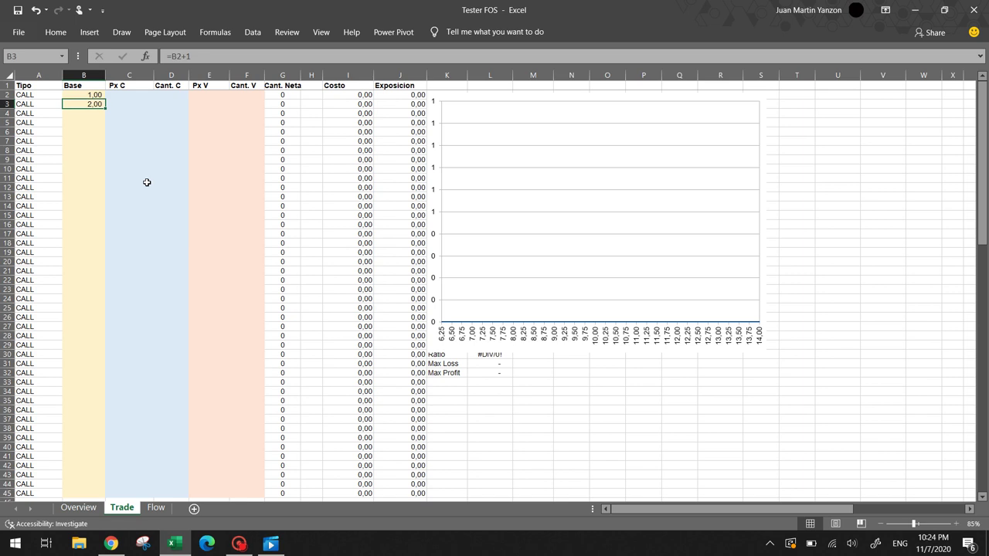
Copy the B3 increment formula down through the remaining CALL base rows to B45
key("ctrl+c")
key("shift+Down")
key("shift+Down")
key("shift+Down")
key("shift+Down")
key("shift+Down")
key("shift+Down")
key("shift+Down")
key("shift+Down")
key("shift+Down")
key("shift+Down")
key("shift+Down")
key("shift+Down")
key("shift+Down")
key("shift+Down")
key("shift+Down")
key("shift+Down")
key("shift+Down")
key("shift+Down")
key("shift+Down")
key("shift+Down")
key("shift+Down")
key("shift+Down")
key("shift+Down")
key("shift+Down")
key("shift+Down")
key("shift+Down")
key("shift+Down")
key("shift+Down")
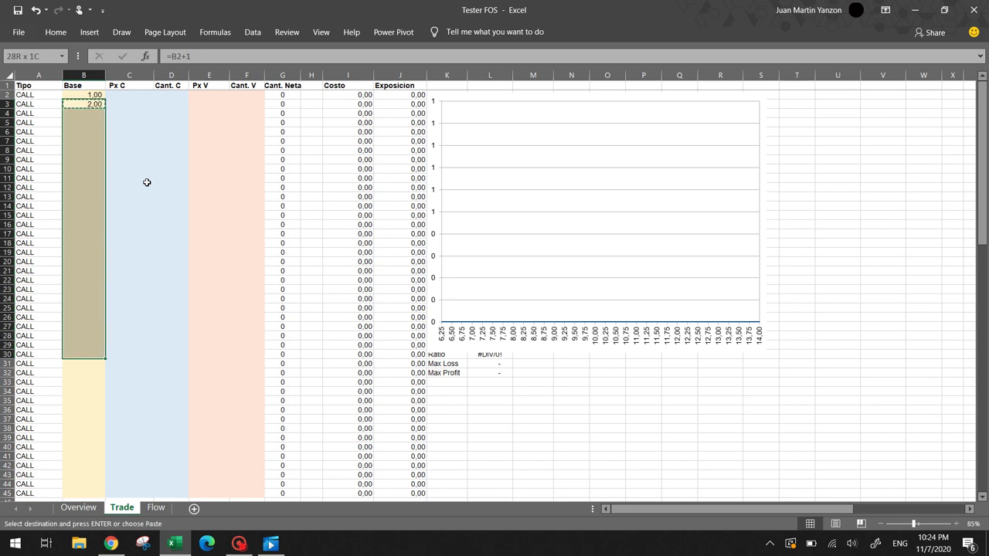
key("ctrl+v")
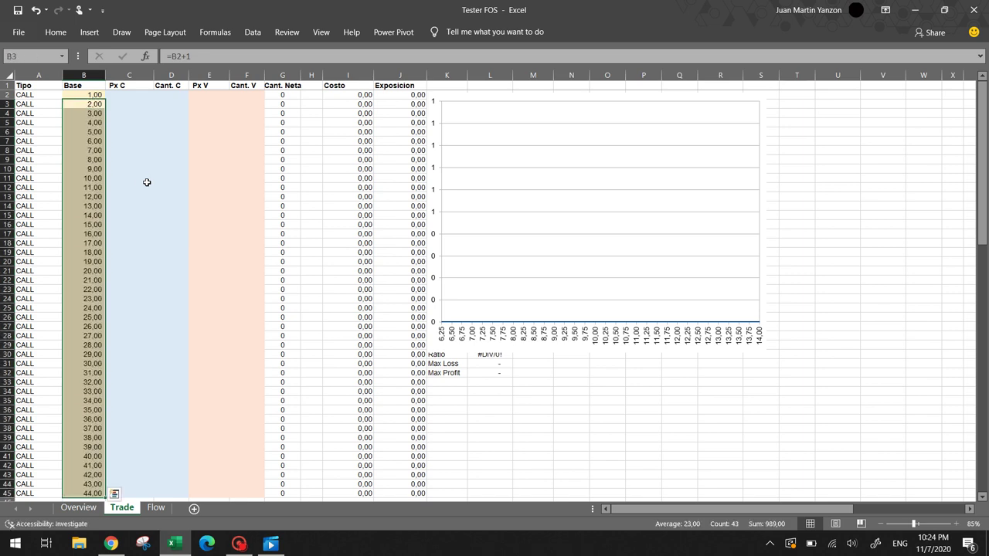
key("Escape")
Enter a purchase of the CALL with base 10 in row 11, with Px C 5 and Cant. C 1
key("Right")
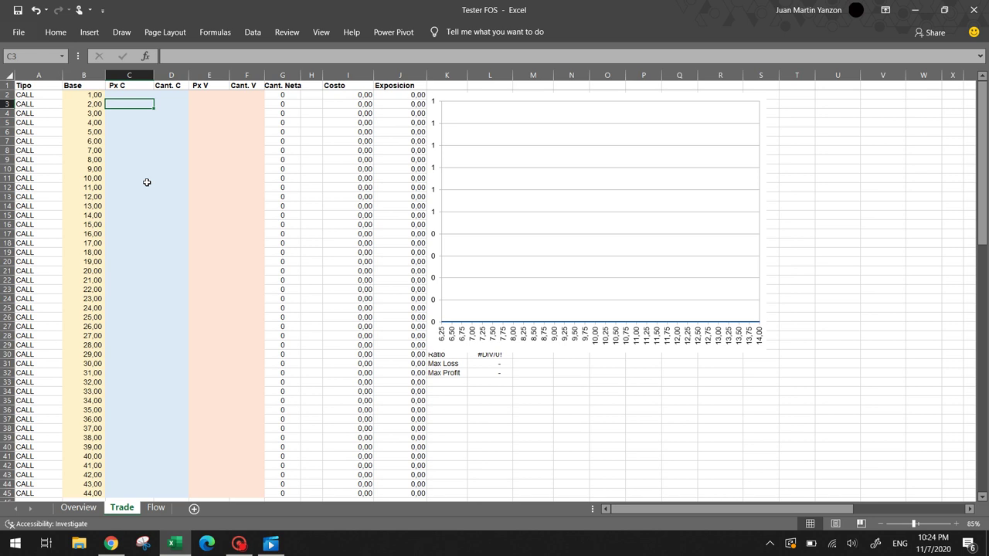
key("Right")
key("Down")
key("Down")
key("Down")
key("Down")
key("Down")
key("Down")
key("Down")
key("Down")
key("Down")
key("Down")
key("Down")
key("Down")
key("Left")
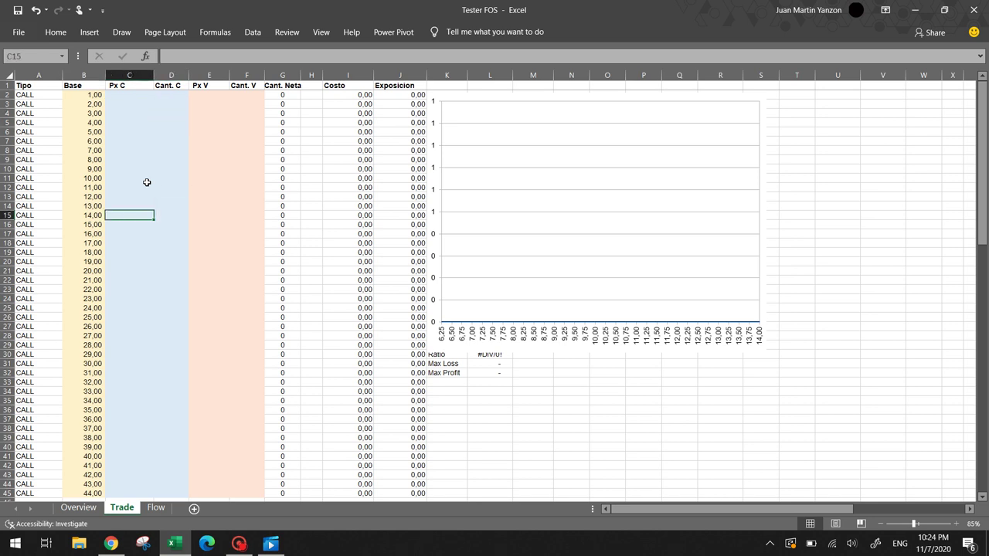
key("Up")
key("Up")
key("Up")
key("Up")
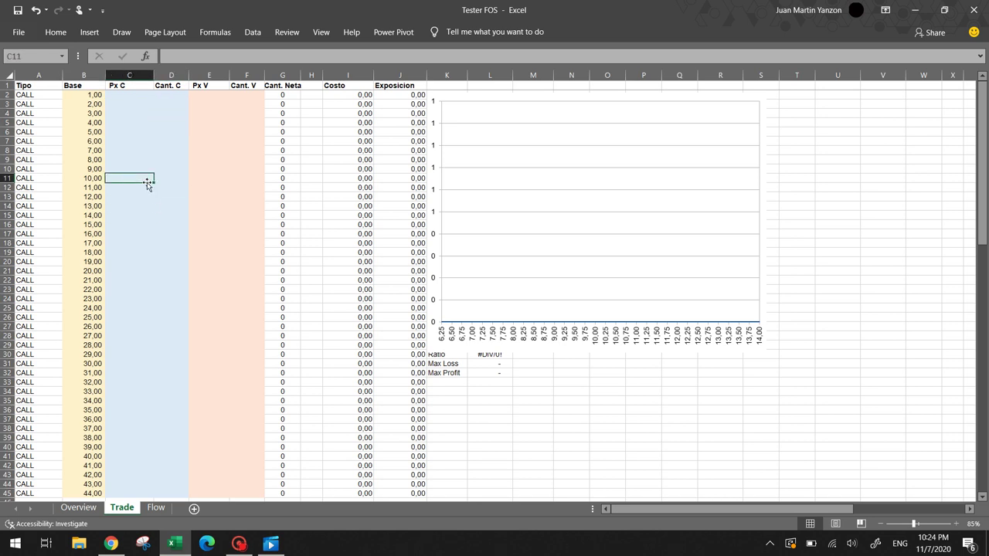
type("5")
key("Tab")
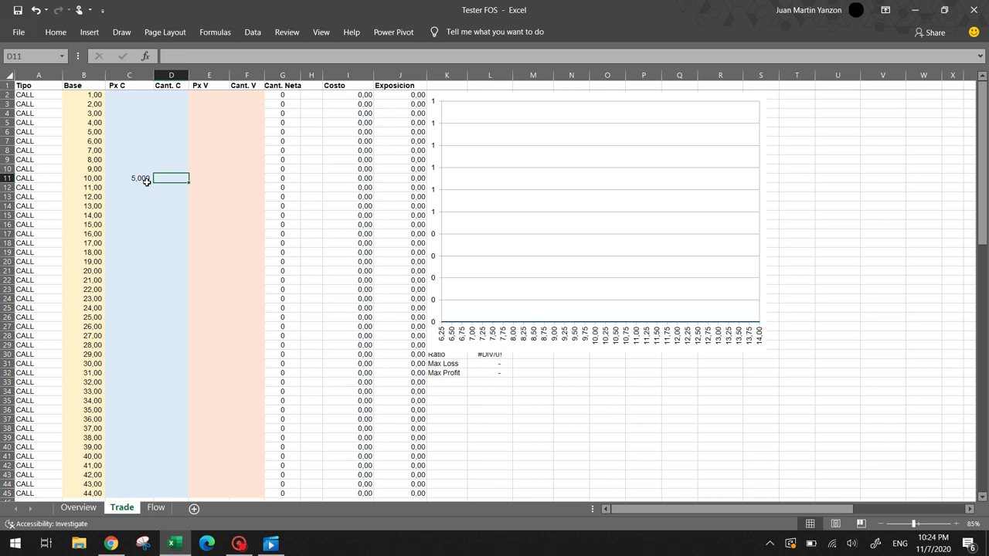
type("1")
key("Return")
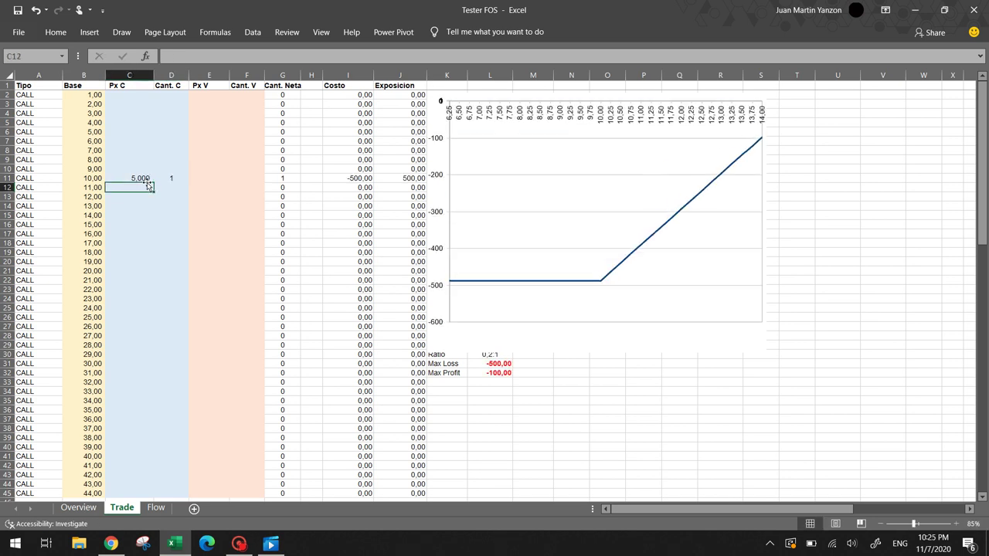
Set the Rango value in B43 of the Overview sheet to 1
key("ctrl+Page_Up")
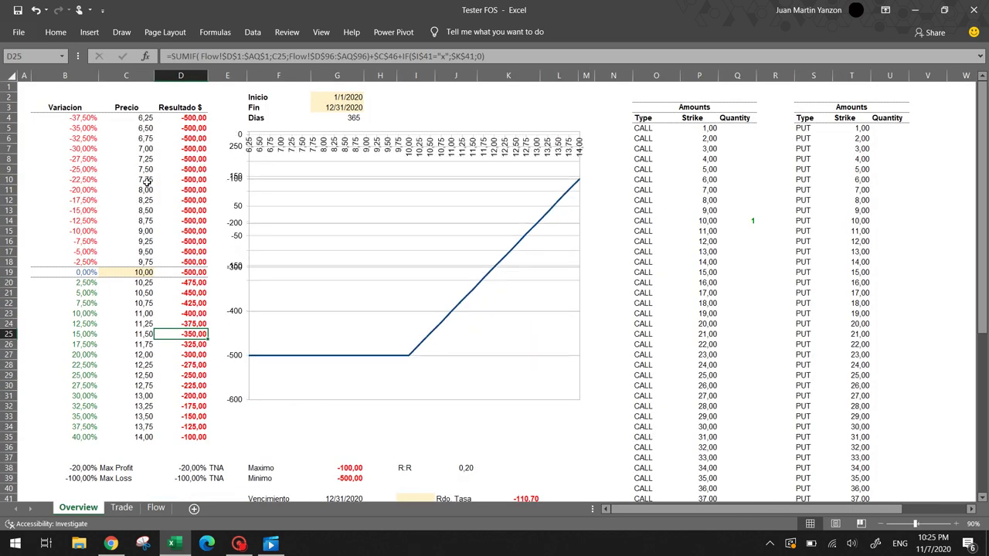
key("ctrl+Page_Down")
key("ctrl+Page_Up")
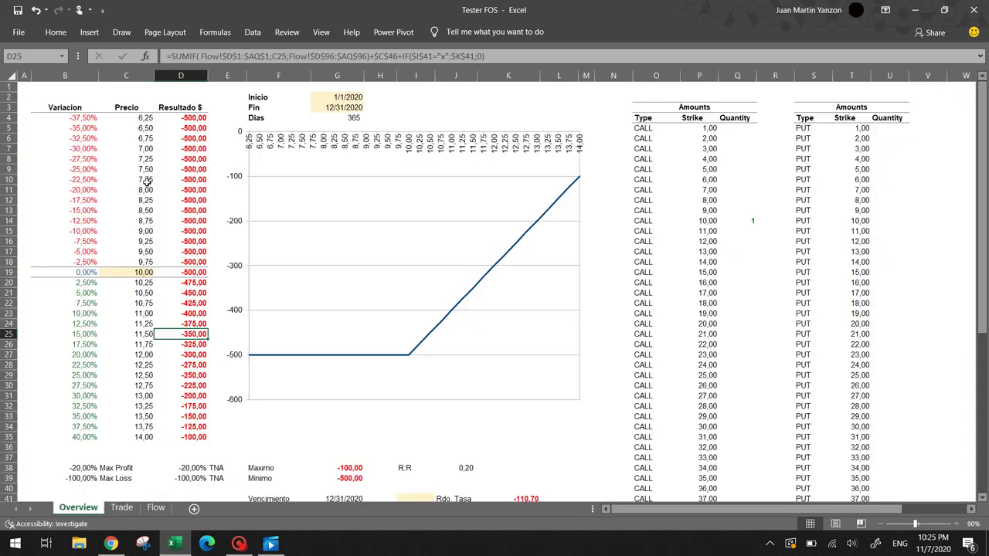
scroll(62, 441, "down", 1)
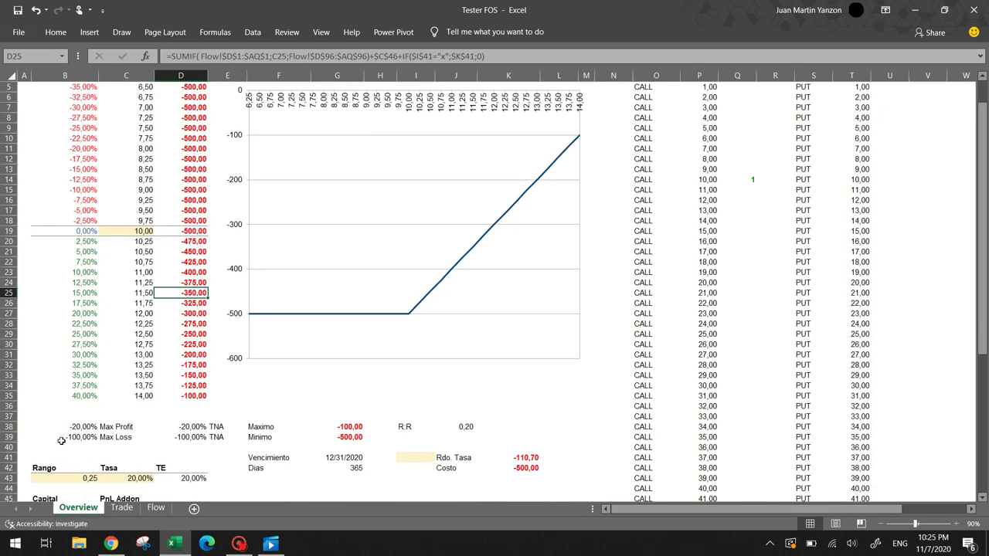
left_click(89, 478)
type("1")
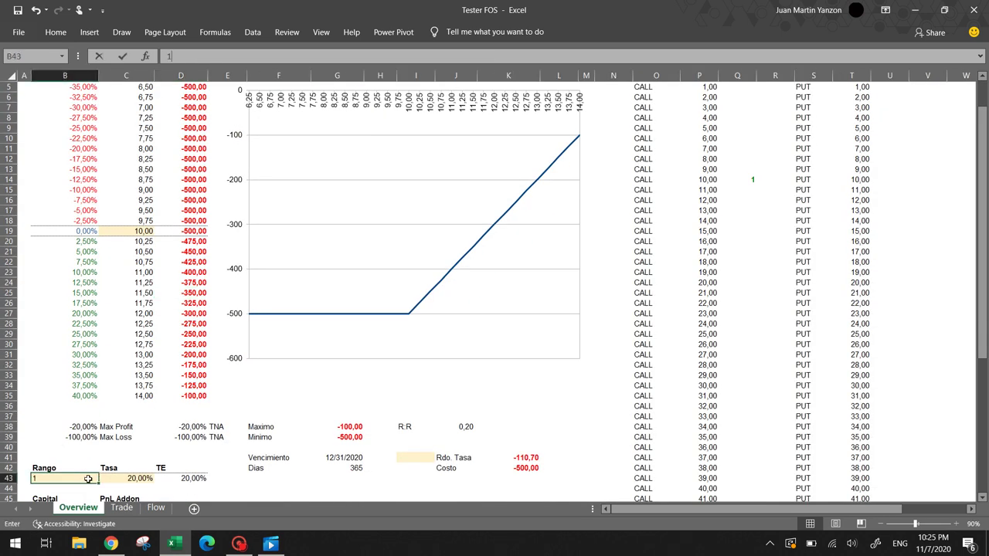
key("Return")
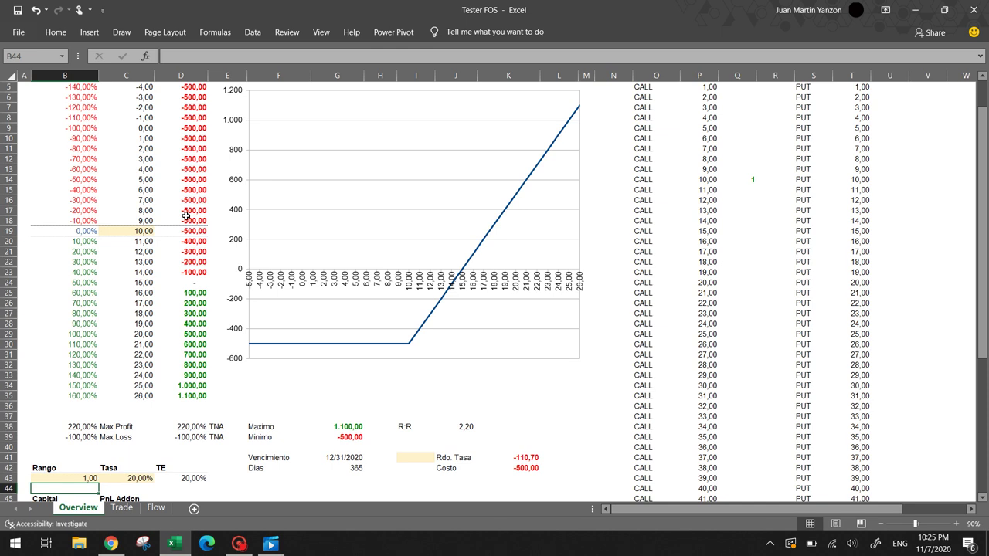
Examine the quantity of the base 10 CALL and the Costo figure on the Overview sheet
left_click(745, 240)
scroll(745, 240, "up", 2)
left_click(745, 223)
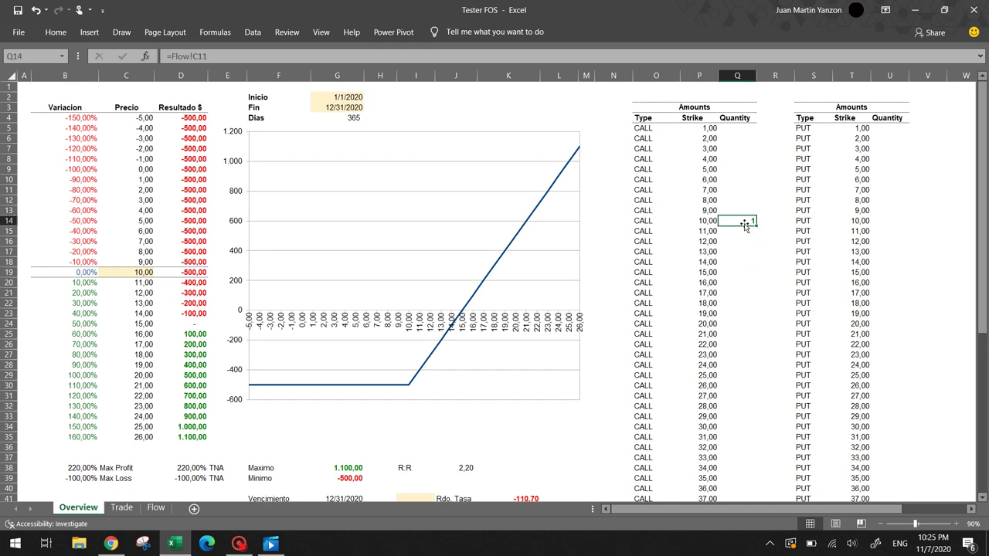
scroll(744, 223, "down", 5)
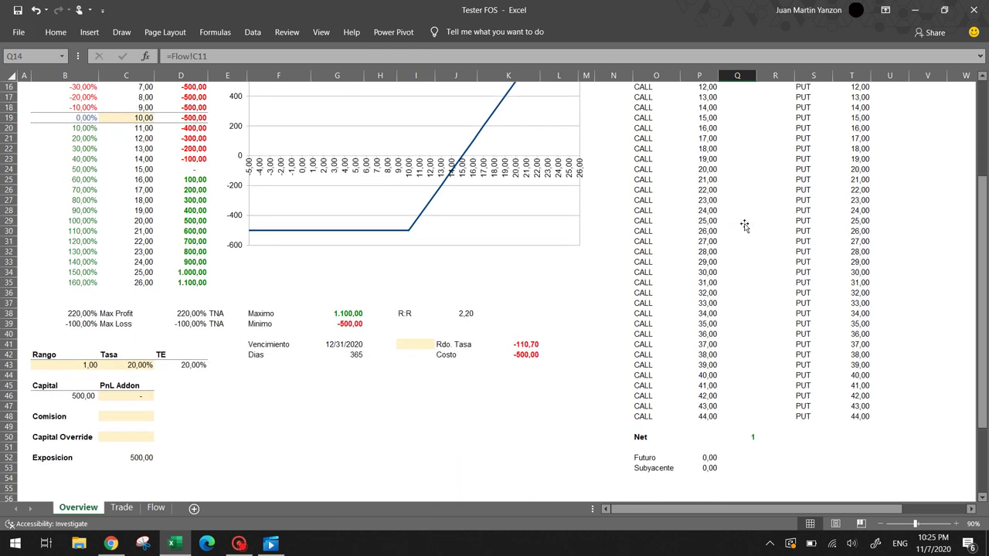
left_click(523, 358)
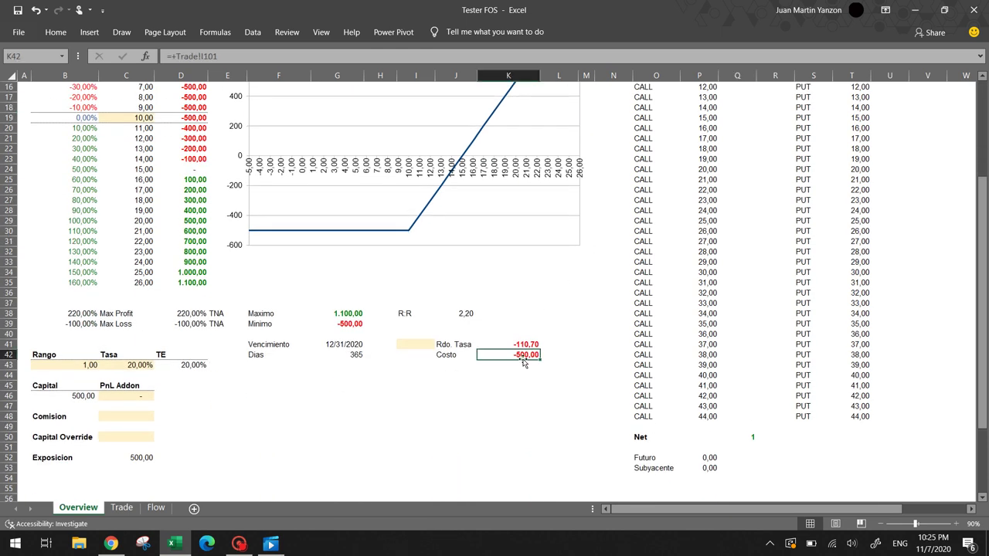
Mark Rdo. Tasa with x in I41 to include it in the results, and clear the mark again
left_click(428, 348)
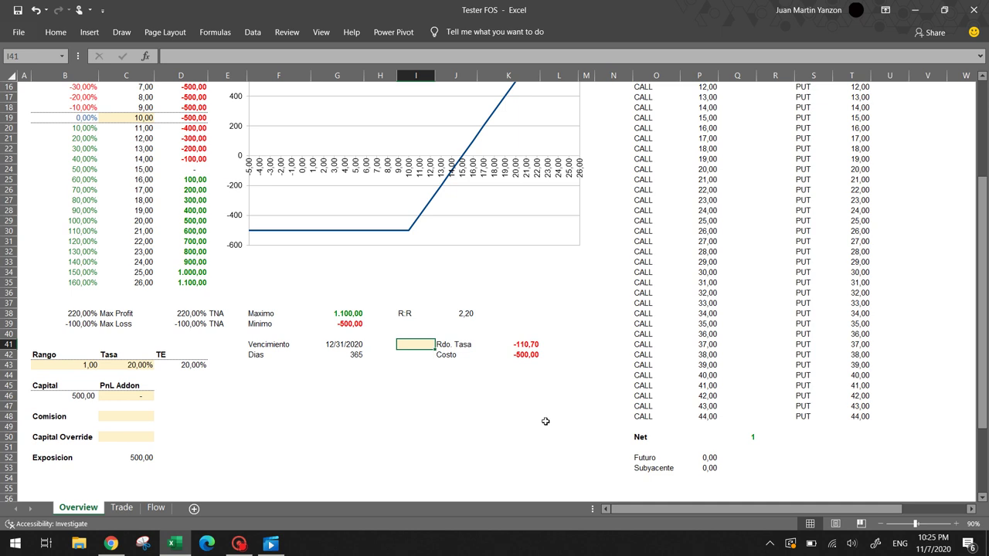
type("x")
key("Return")
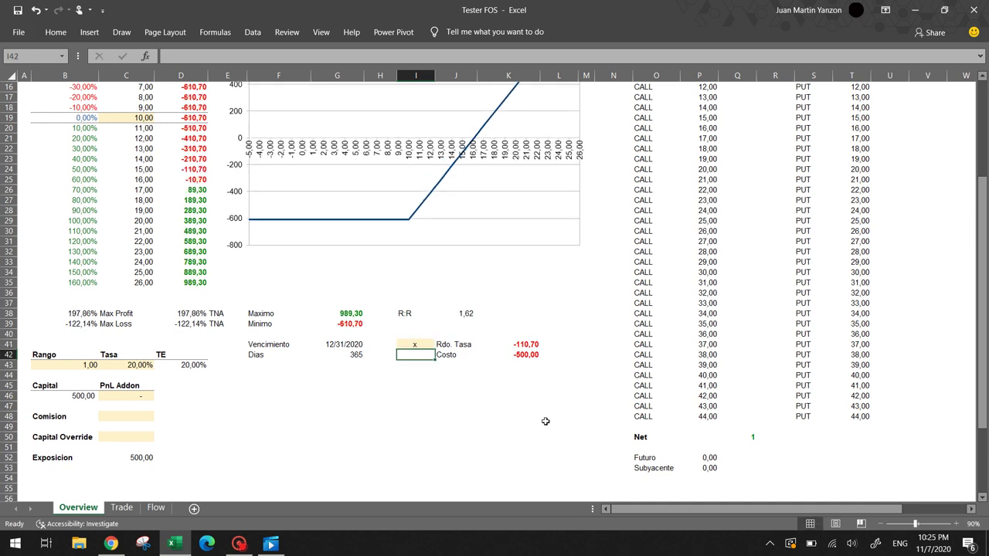
key("Up")
key("Delete")
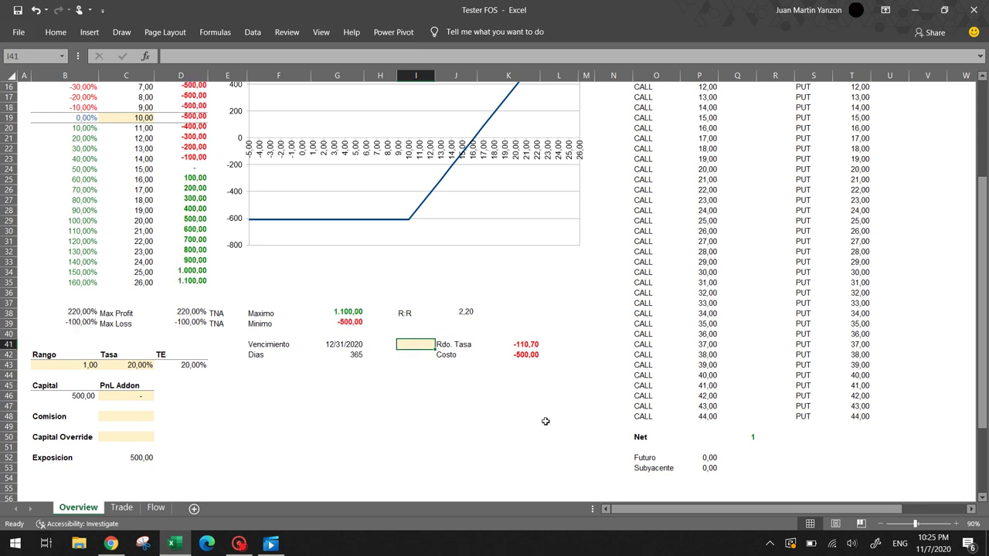
scroll(569, 288, "up", 5)
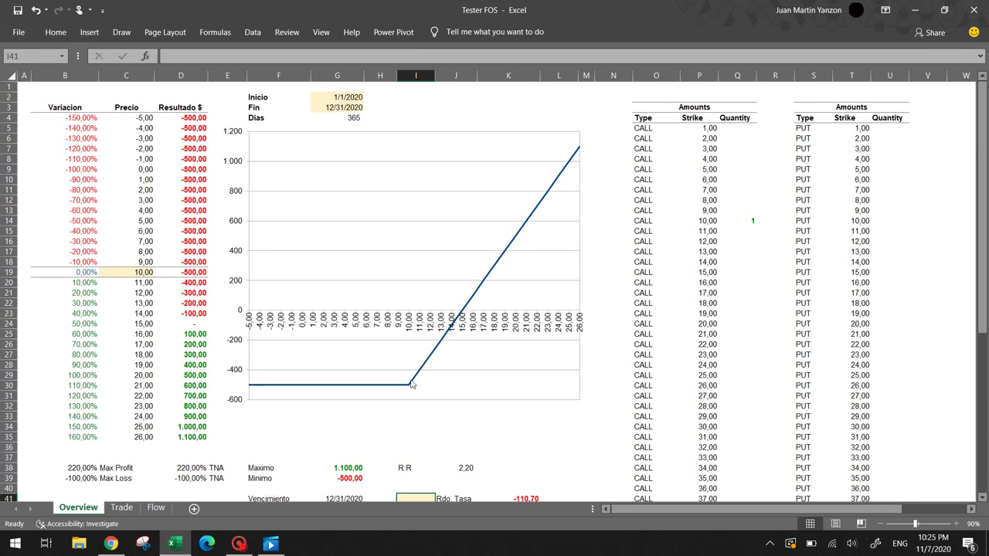
Replace the purchase of the base 10 CALL on Trade with a sale at Px V 5 and Cant. V 1
left_click(119, 509)
key("Up")
key("shift+Right")
key("Delete")
key("Right")
key("Right")
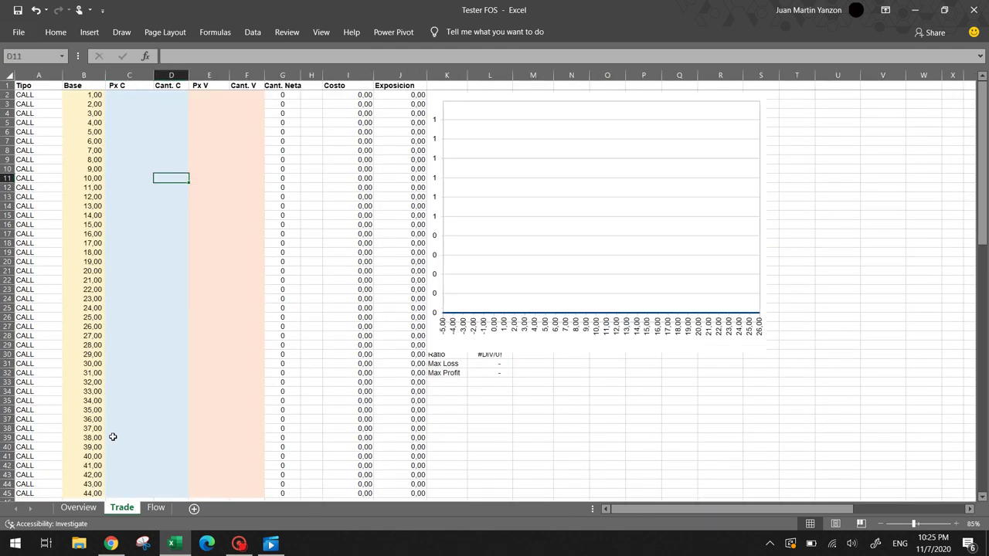
type("5")
key("Tab")
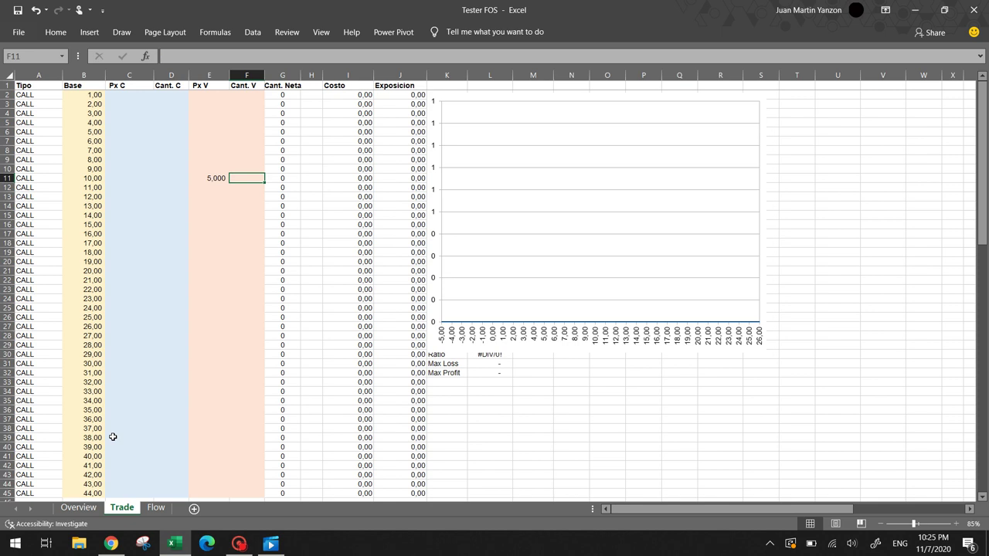
type("1")
key("Return")
Examine the sold CALL's payoff chart, its quantity and the Net figure on the Overview sheet
key("ctrl+Page_Up")
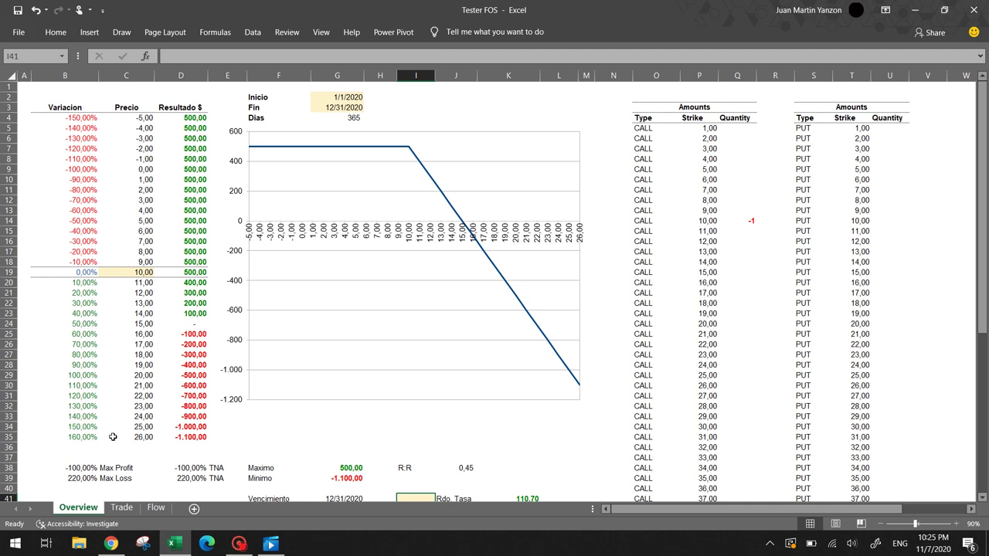
left_click(733, 221)
scroll(733, 221, "down", 6)
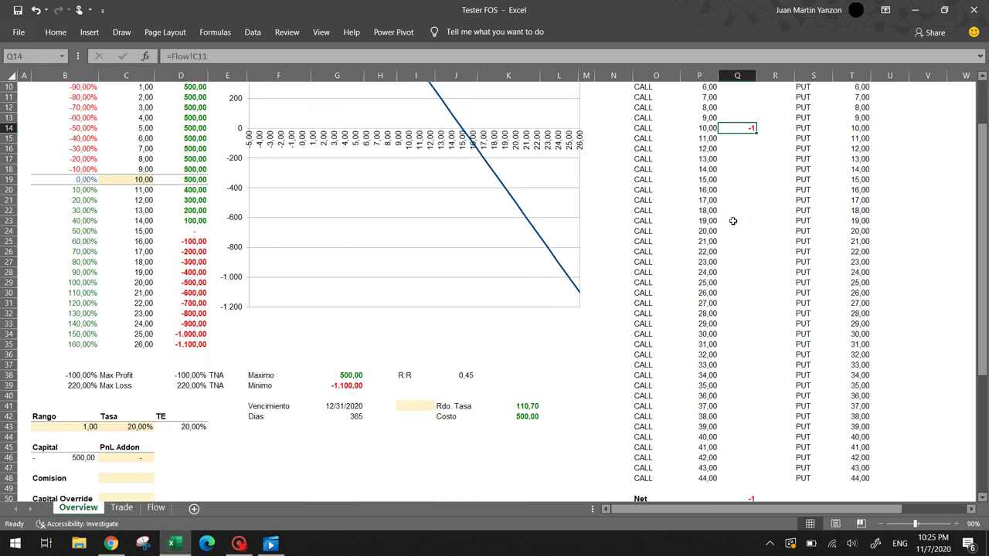
left_click(725, 407)
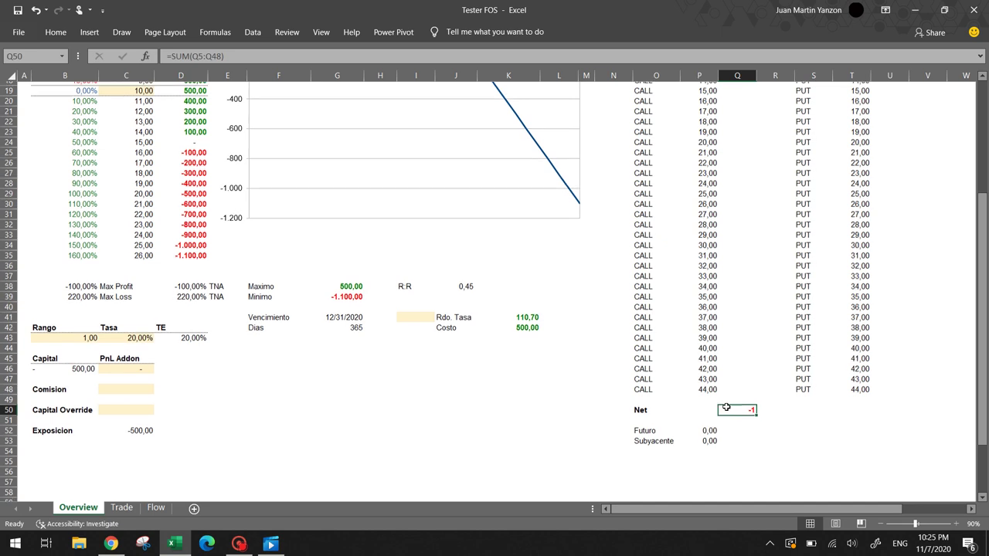
scroll(726, 407, "up", 6)
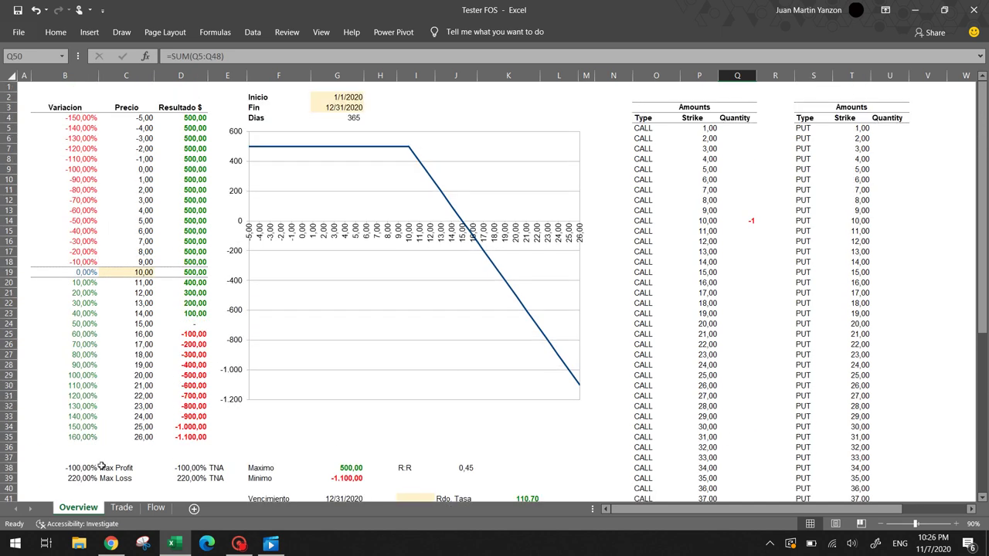
Add a purchase of the base 10 CALL on Trade at Px C 4 and Cant. C 1, alongside its sale
left_click(122, 507)
key("Left")
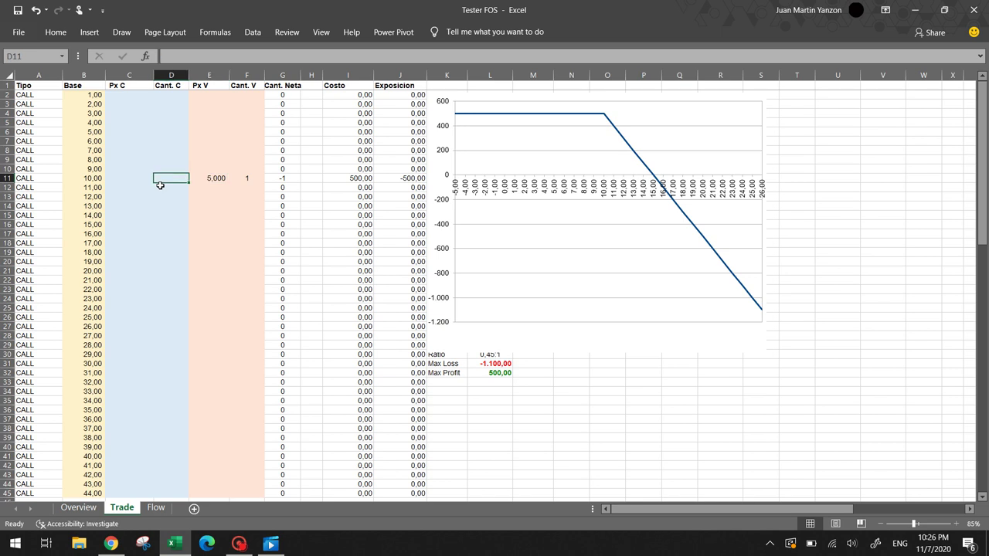
key("Left")
type("4")
key("Tab")
type("4")
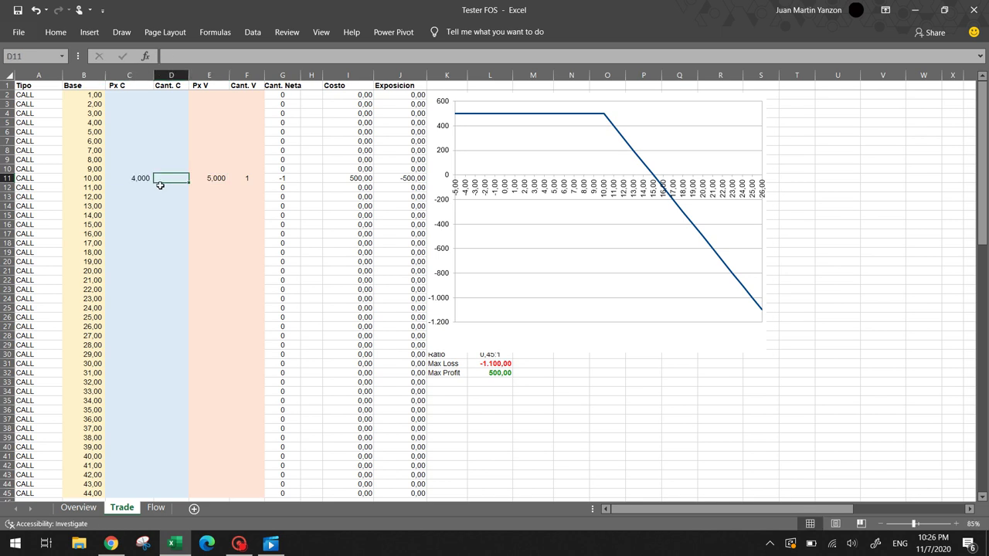
type("1")
key("Return")
Examine the offset CALL position's payoff chart, Costo and Net quantity on the Overview sheet
key("ctrl+Page_Up")
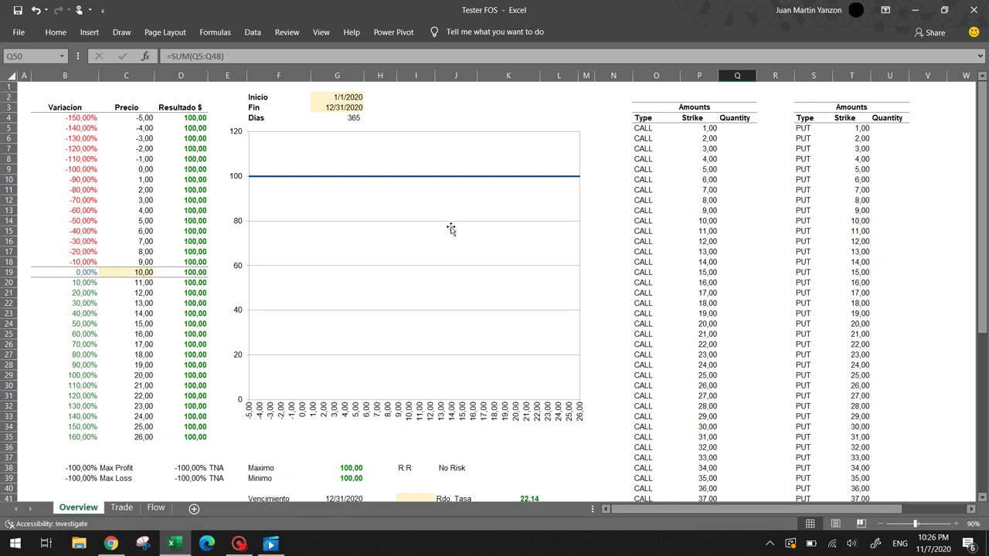
scroll(592, 261, "down", 8)
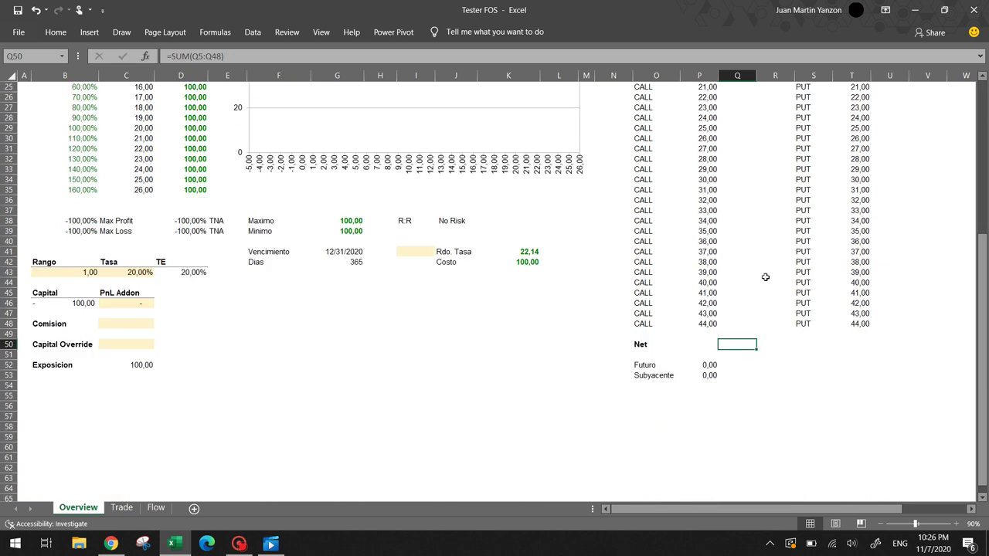
scroll(574, 285, "up", 8)
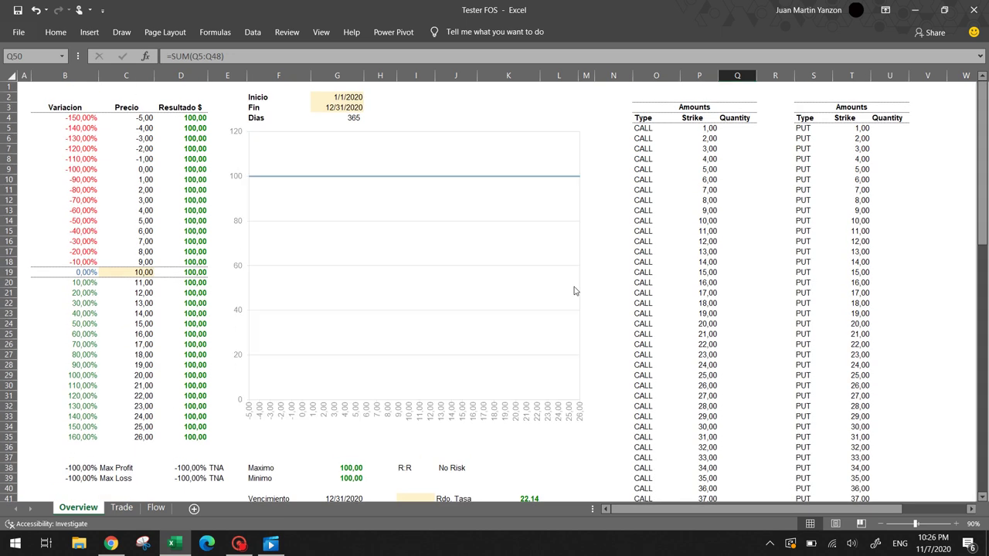
Set the base 10 CALL's purchase price to Px C 6 on Trade and examine the result on Overview
key("ctrl+Page_Down")
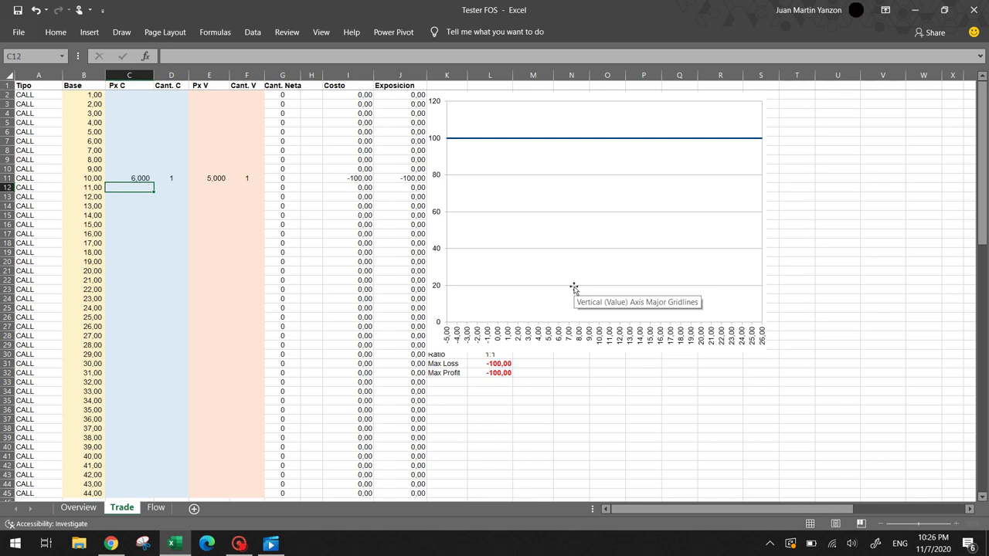
key("ctrl+Page_Up")
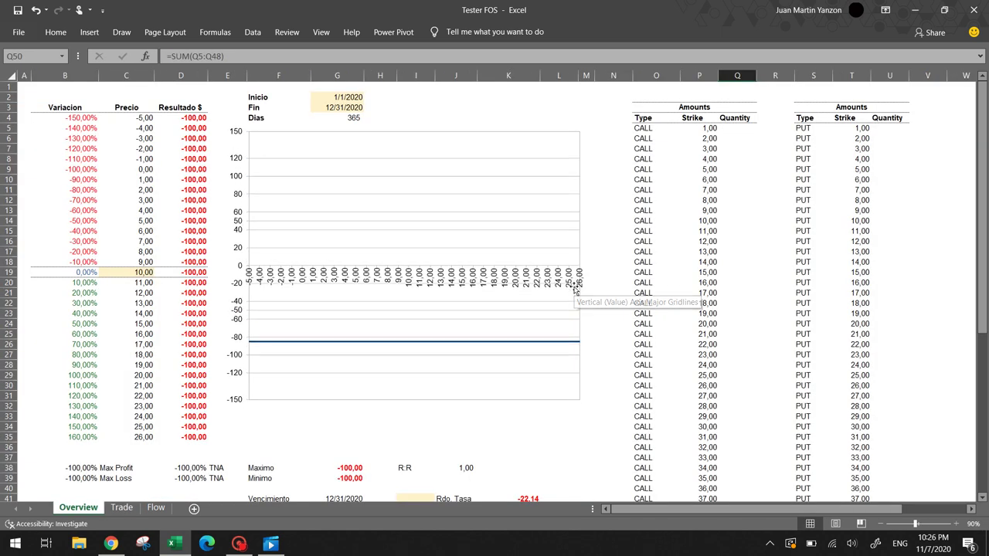
scroll(715, 373, "down", 4)
scroll(714, 373, "down", 2)
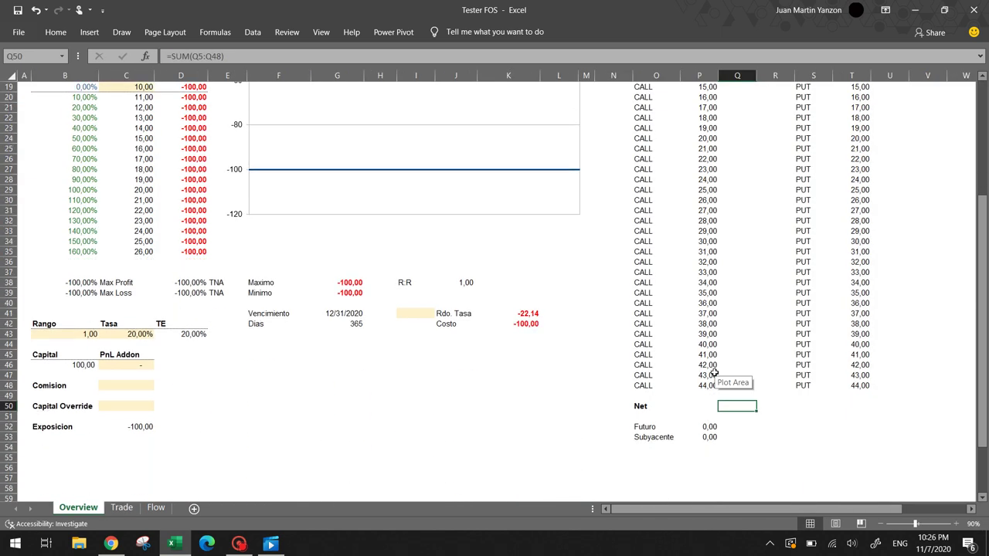
scroll(591, 320, "up", 7)
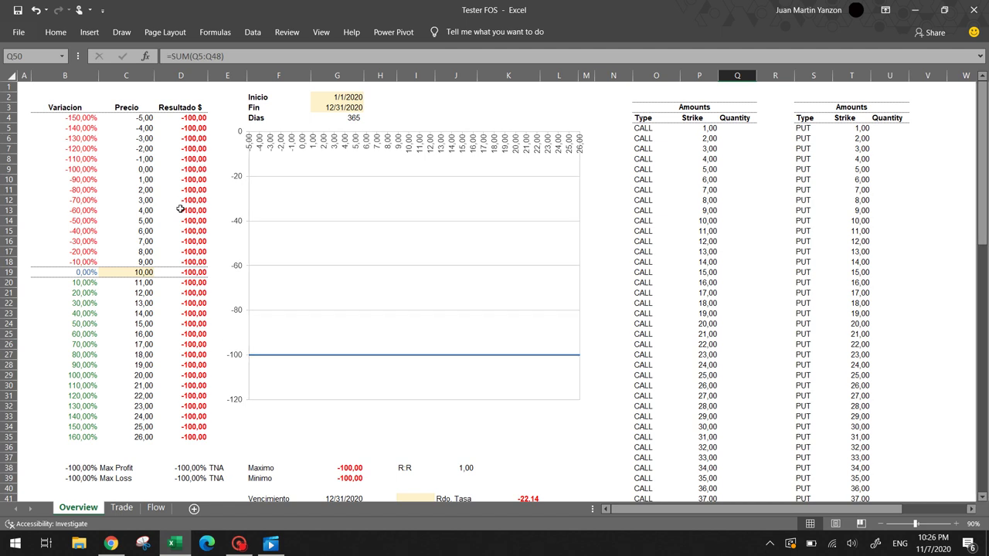
Clear the purchase and sale prices and quantities of the base 10 CALL on Trade
key("ctrl+Page_Down")
key("Up")
key("shift+Right")
key("shift+Right")
key("shift+Right")
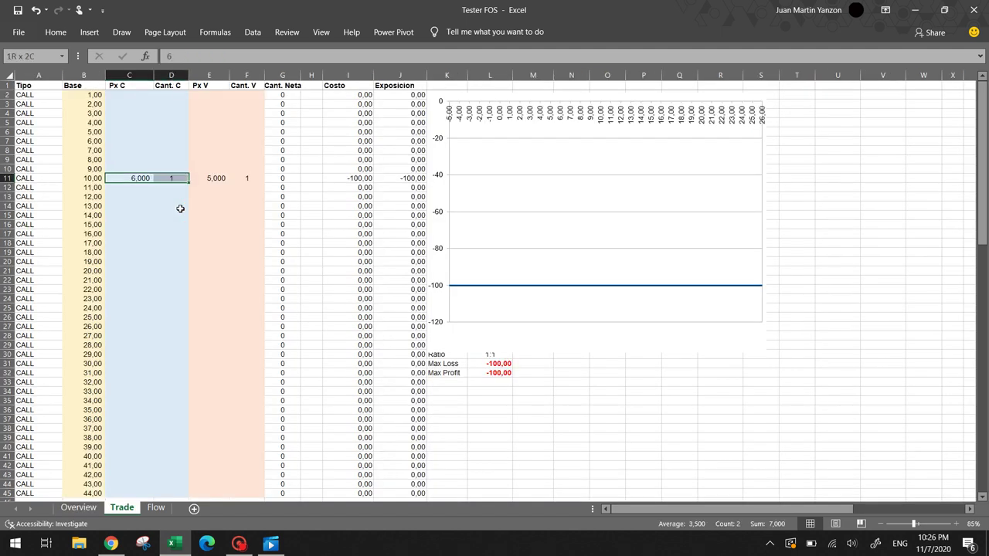
key("Delete")
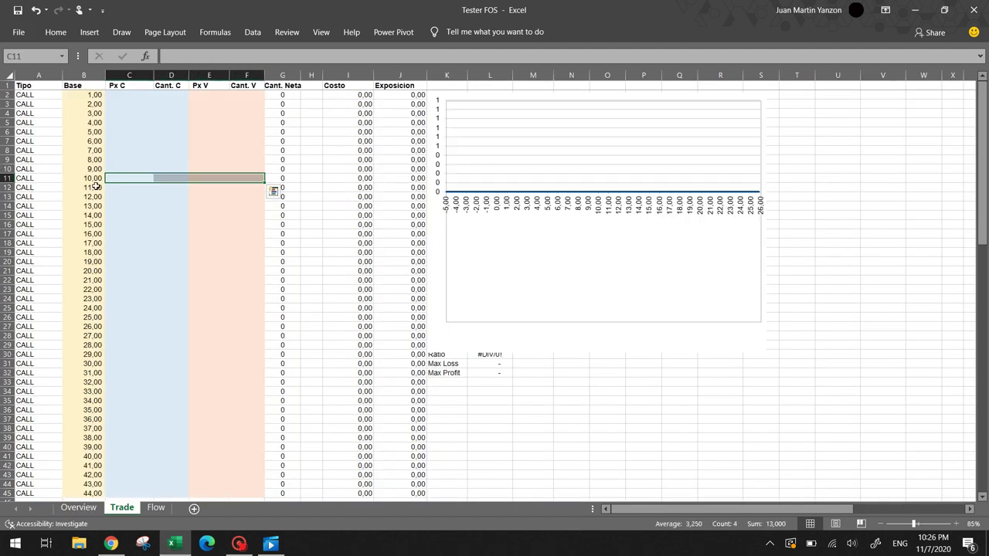
Examine the Base column on Trade through the CALL rows and the PUT rows below them
left_click(83, 103)
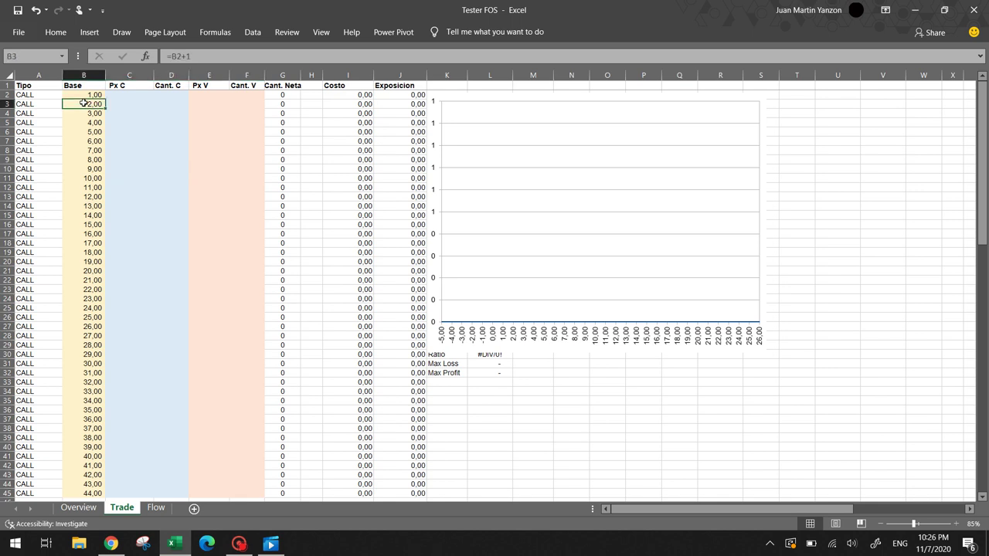
key("Down")
key("Down")
key("Down")
key("Down")
key("Down")
key("Down")
key("Down")
key("Down")
key("Down")
key("Down")
key("Down")
key("Down")
key("Down")
key("Down")
key("Down")
key("Down")
key("Down")
key("Down")
key("Down")
key("Down")
key("Down")
key("Down")
key("Down")
key("Down")
key("Down")
key("Down")
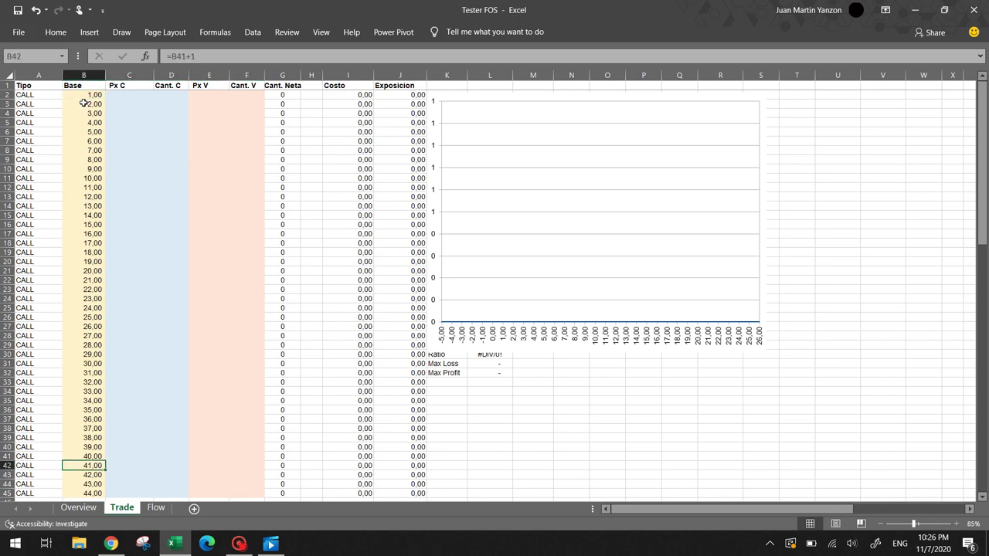
key("Down")
key("Down")
key("Down")
key("Down")
key("Down")
key("Down")
key("Down")
key("Down")
key("Down")
key("Down")
key("Down")
key("Down")
key("Down")
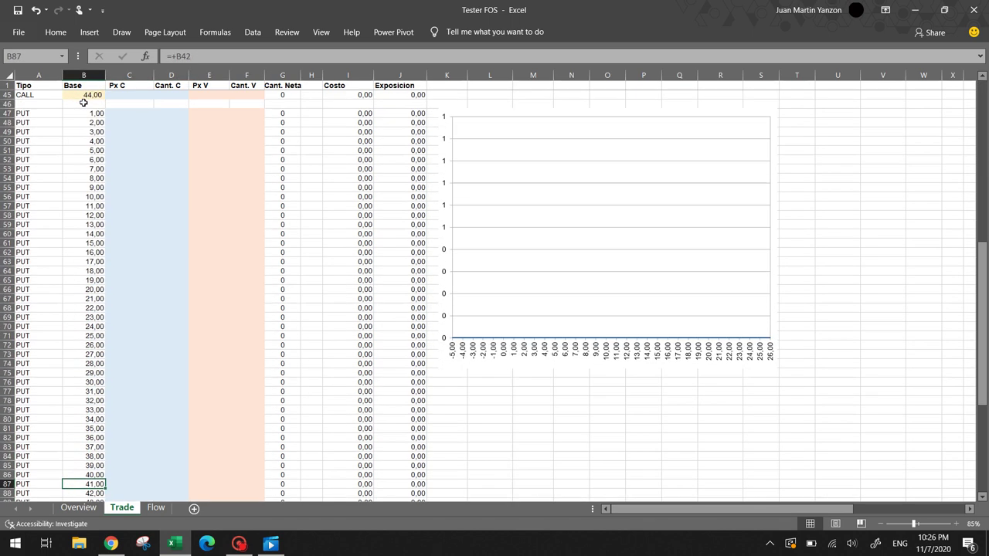
key("Up")
key("Up")
key("Up")
key("Up")
key("Up")
key("Up")
key("Up")
key("Up")
key("Up")
key("Up")
key("Up")
key("Up")
key("Up")
key("Up")
key("Up")
key("Up")
key("Up")
key("Up")
key("Up")
key("Up")
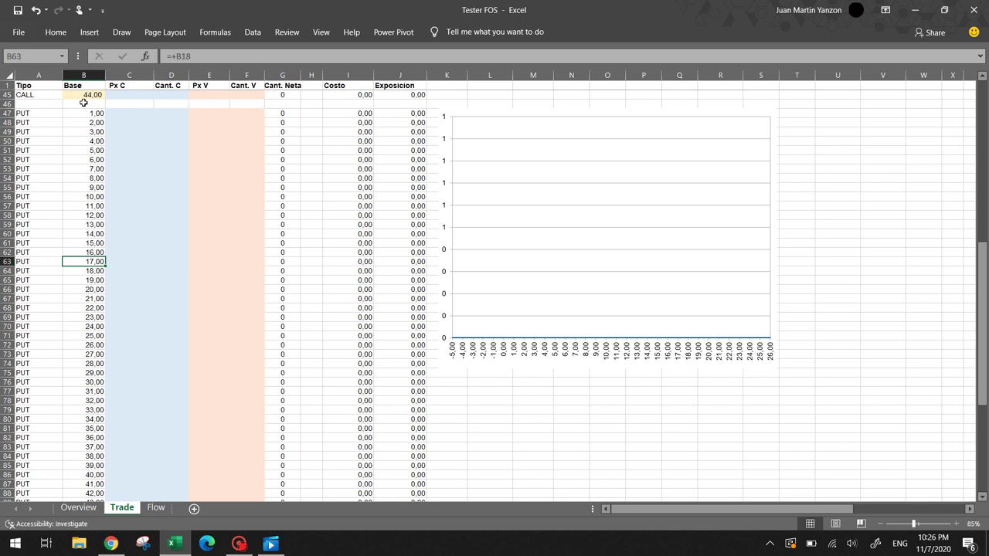
key("Down")
key("Down")
key("Down")
key("Down")
key("Down")
key("Down")
key("Down")
key("Down")
key("Down")
key("Down")
key("Down")
key("Down")
key("Down")
key("Down")
Enter a purchase of the base 10 PUT on Trade at Px C 5 and Cant. C 1, and view its payoff on Overview
key("Up")
key("Up")
key("Up")
key("Up")
key("Up")
key("Up")
key("Up")
key("Up")
key("Up")
key("Up")
key("Up")
key("Up")
key("Up")
key("Up")
key("Up")
key("Up")
key("Up")
key("Up")
key("Up")
key("Up")
key("Up")
key("Up")
key("Right")
key("Up")
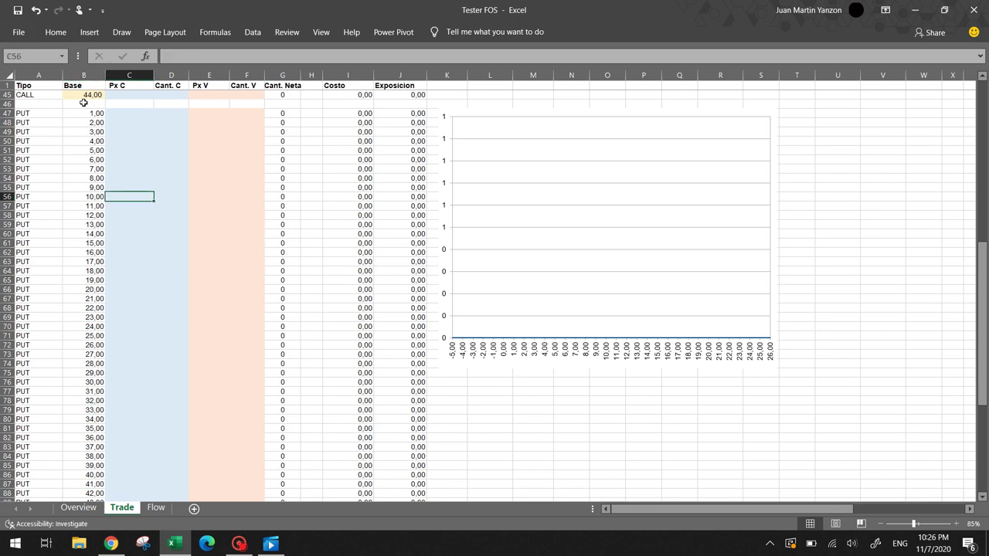
type("5")
key("Tab")
type("1")
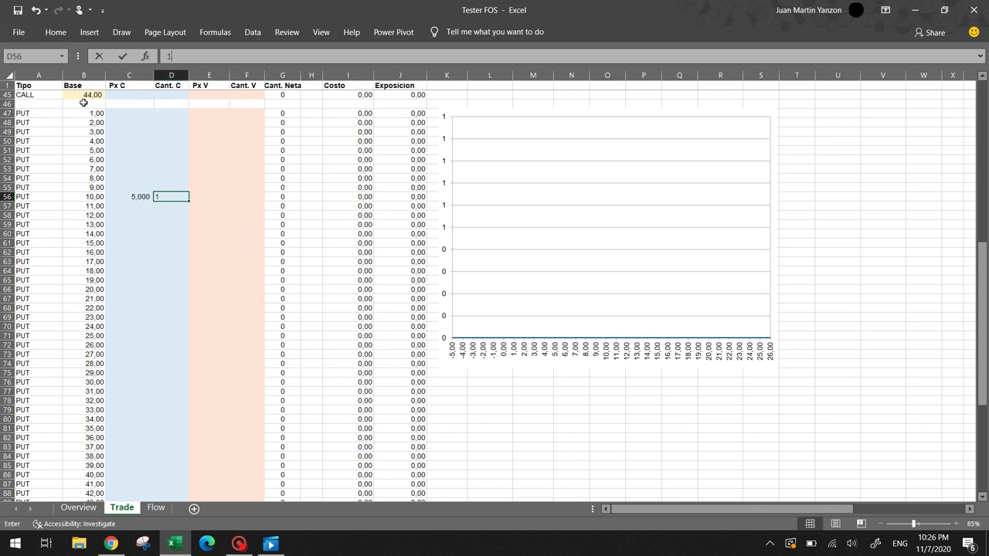
key("Return")
key("ctrl+Page_Up")
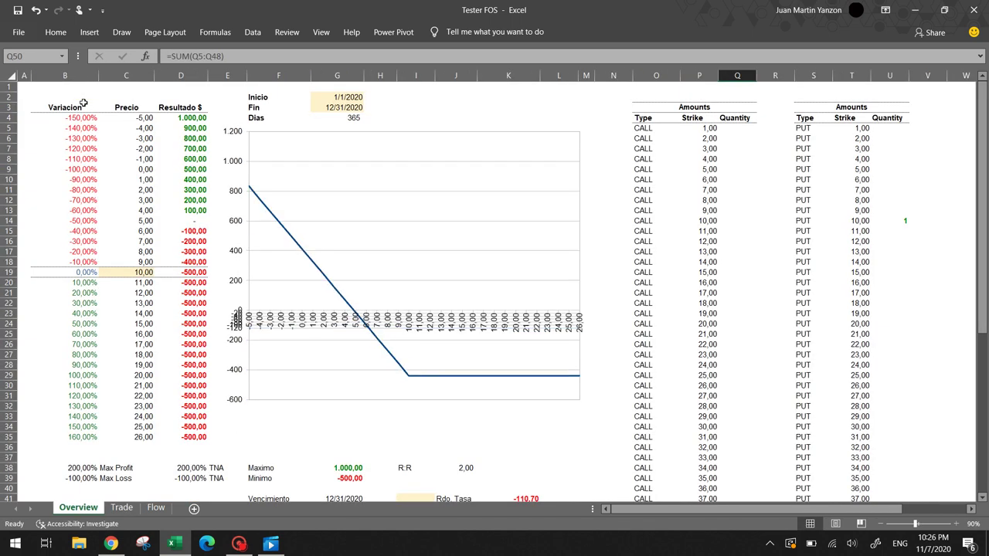
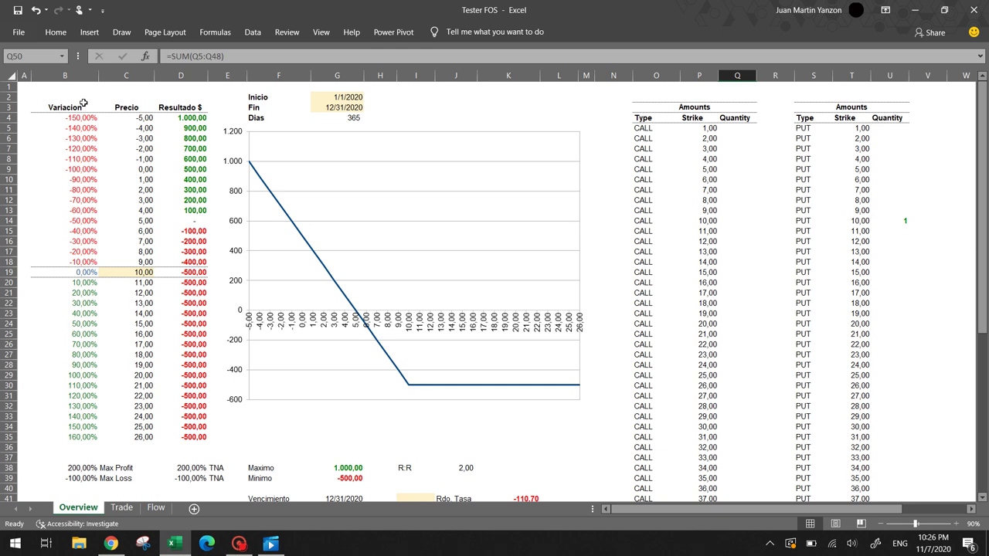
Replace the base 10 PUT purchase on Trade with a sale at Px V 5 and Cant. V 1, and view its payoff on Overview
key("ctrl+Page_Down")
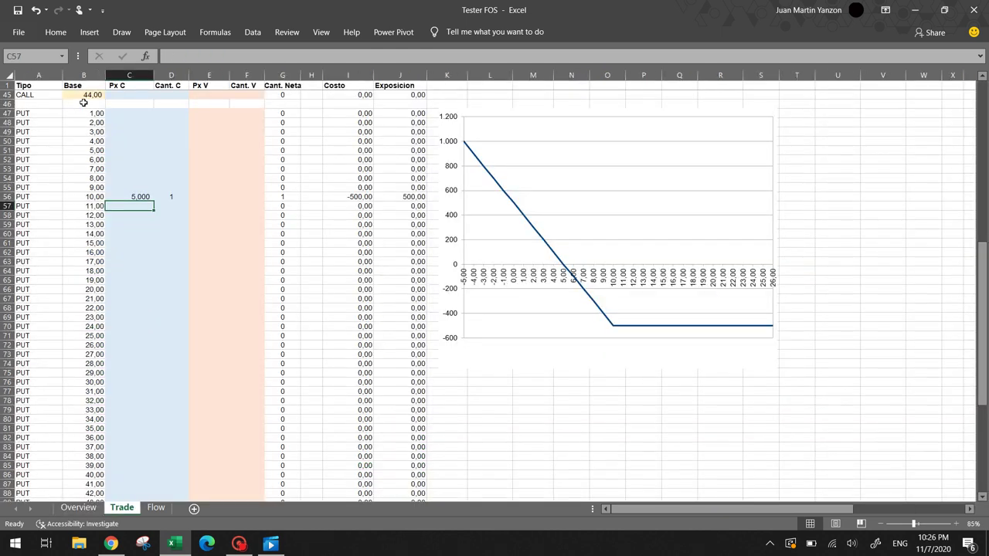
key("shift+Right")
key("Delete")
key("Right")
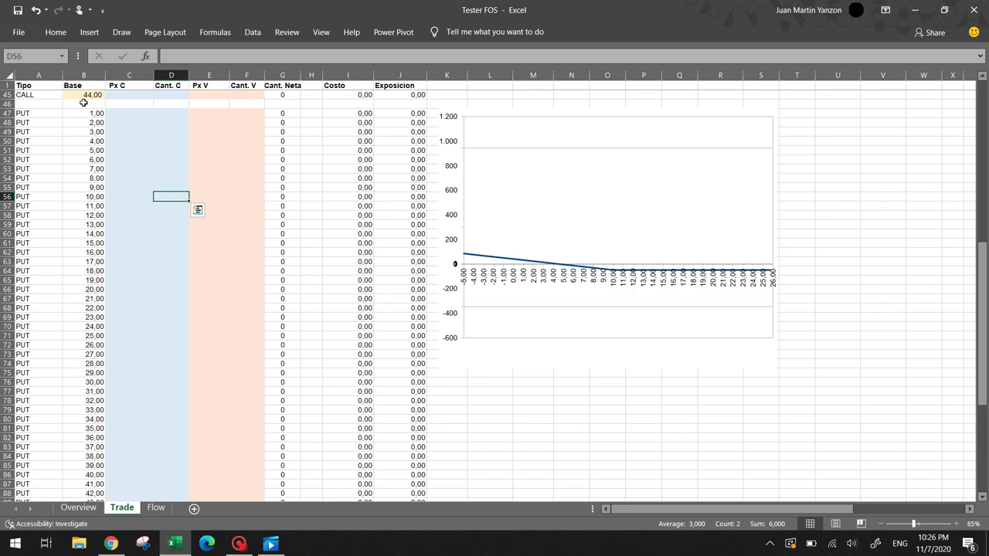
key("Right")
type("5")
key("Right")
type("1")
key("Return")
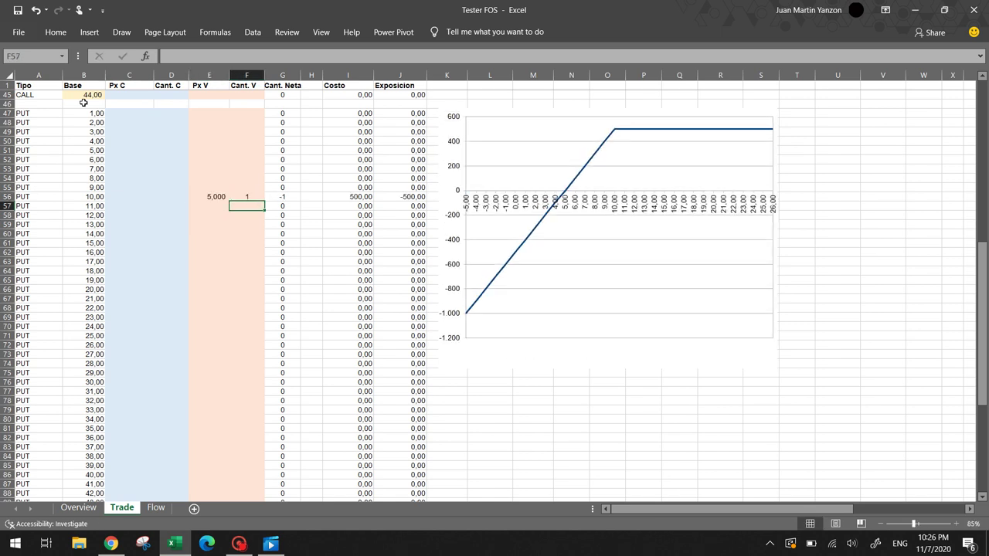
key("ctrl+Page_Up")
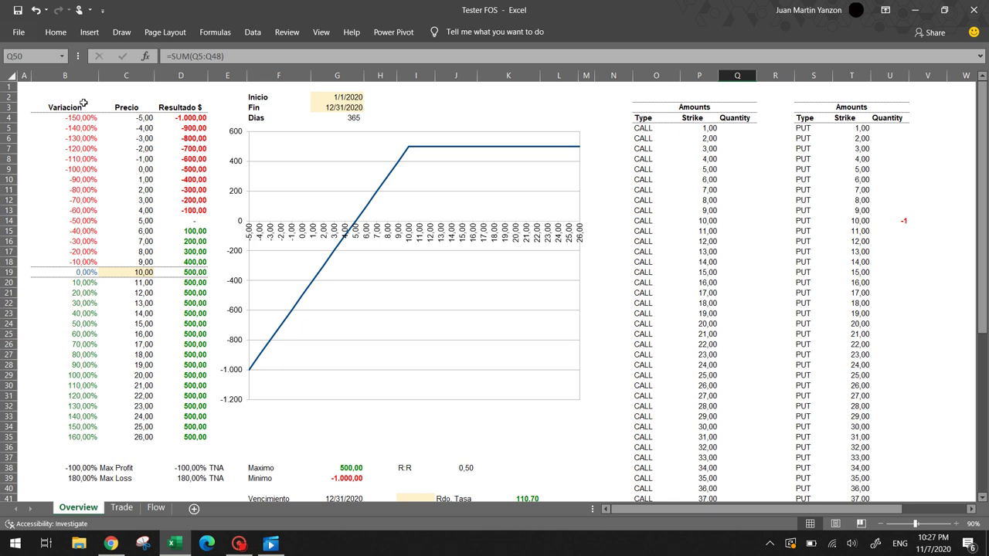
Clear the price and quantity of the base 10 PUT sale on Trade
key("ctrl+Page_Down")
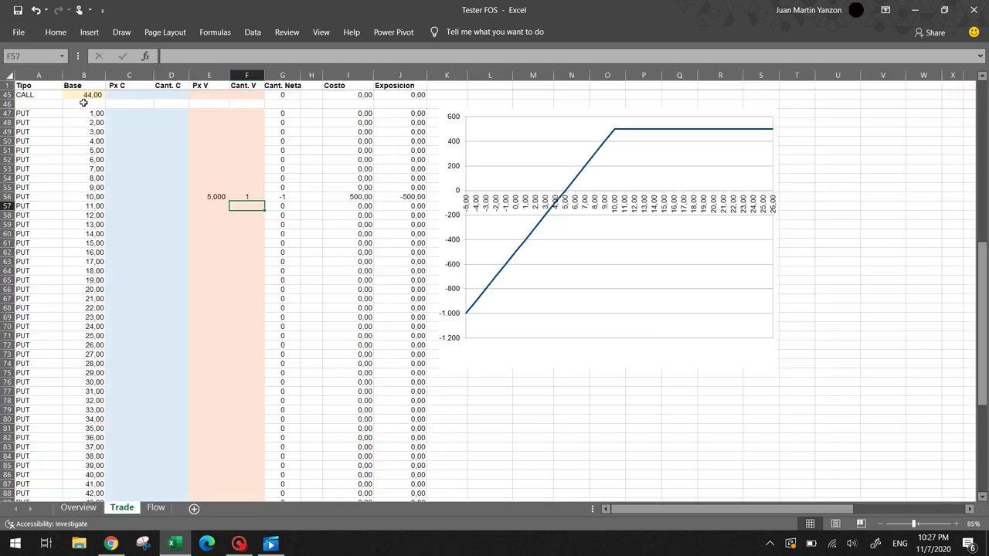
key("Up")
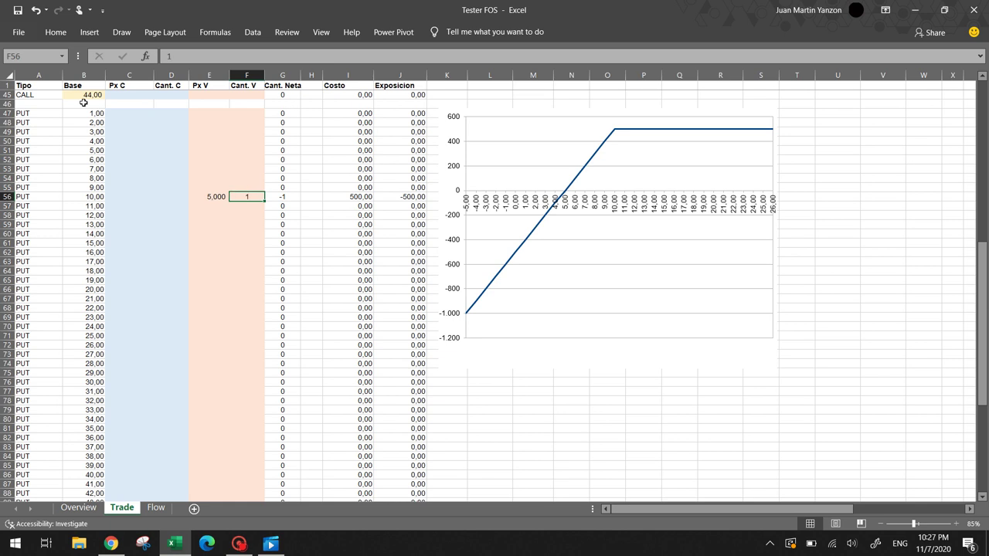
key("shift+Left")
key("Delete")
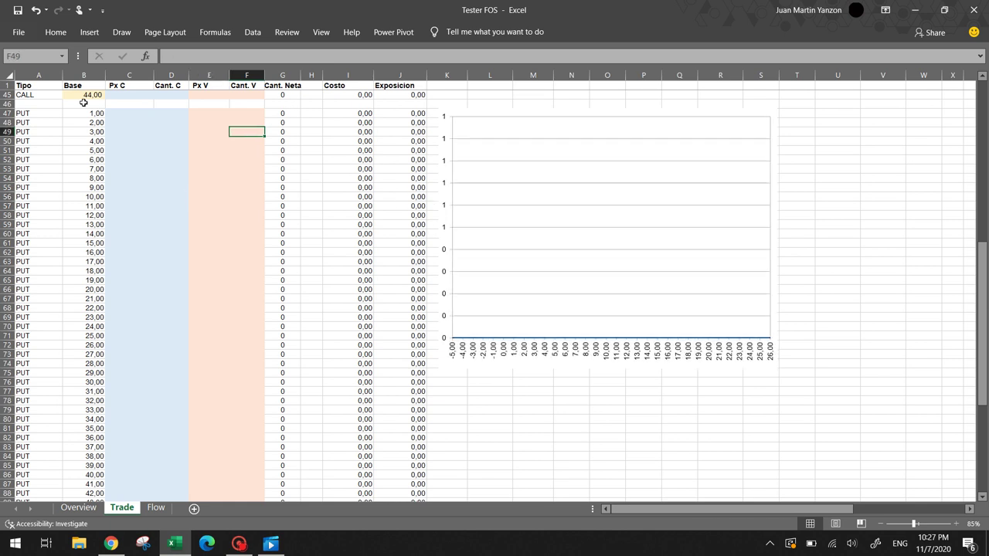
Enter a purchase of the base 10 CALL on Trade at Px C 5 and Cant. C 1
key("ctrl+Up")
key("Left")
key("Left")
key("Left")
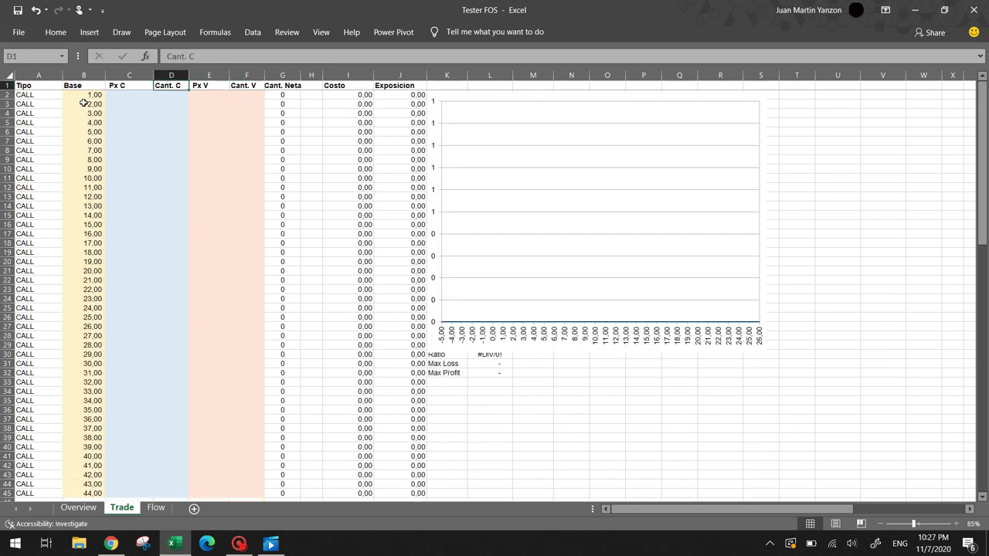
key("Down")
key("Down")
key("Down")
key("Down")
key("Down")
key("Down")
key("Down")
key("Down")
key("Down")
key("Down")
type("5")
key("Tab")
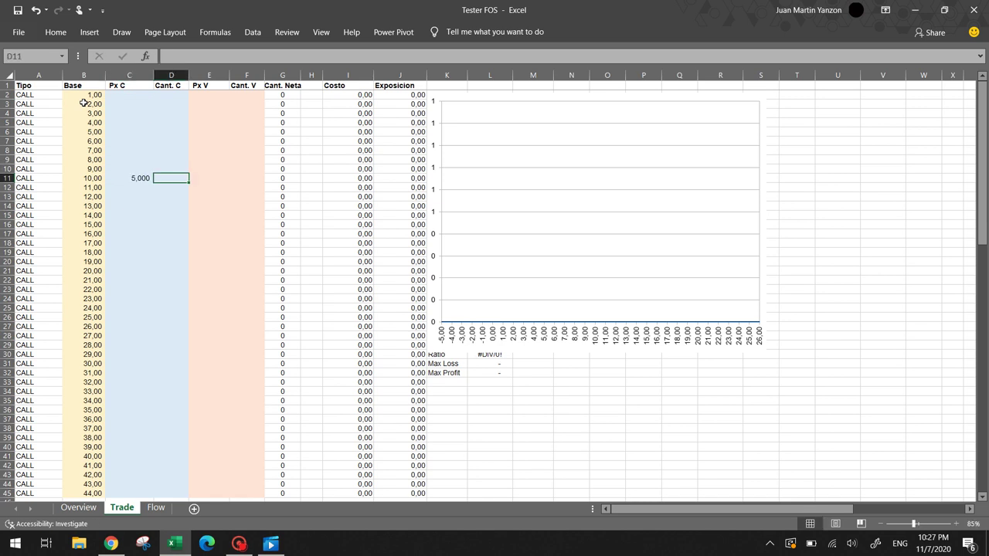
type("1")
Enter a sale of the base 11 CALL on Trade at Px V 5 and Cant. V 1, and view the combined payoff on Overview
key("Down")
key("Right")
type("5")
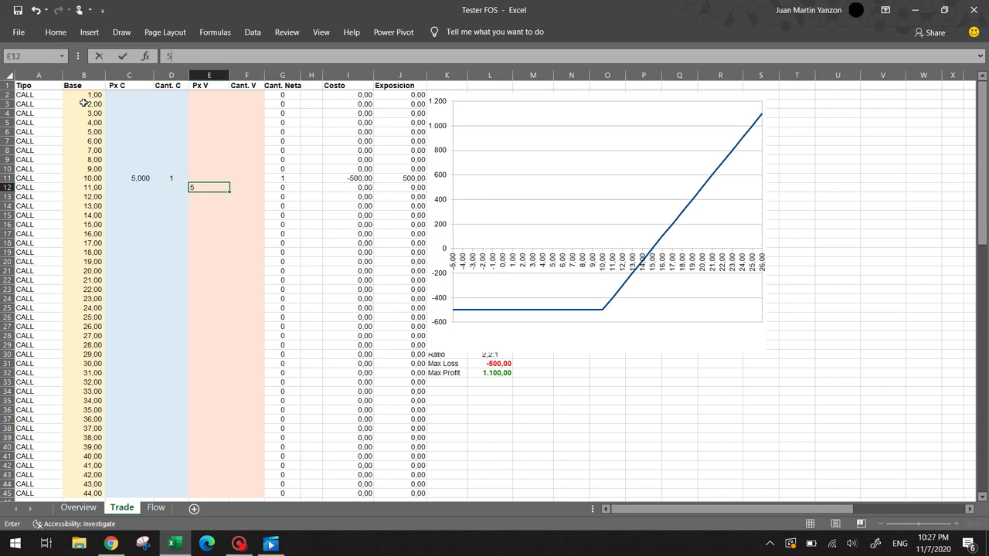
key("Tab")
type("1")
key("Return")
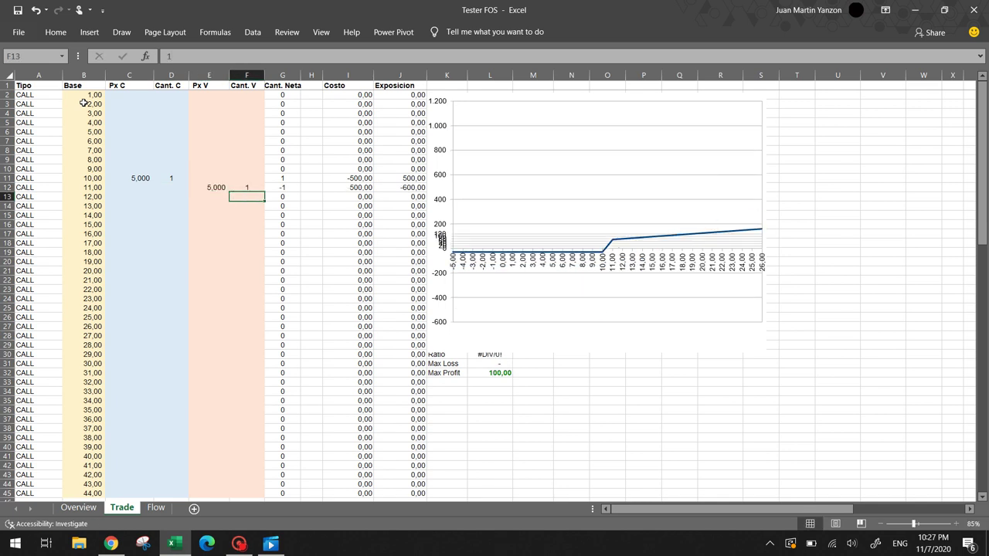
key("ctrl+Page_Up")
key("ctrl+Page_Down")
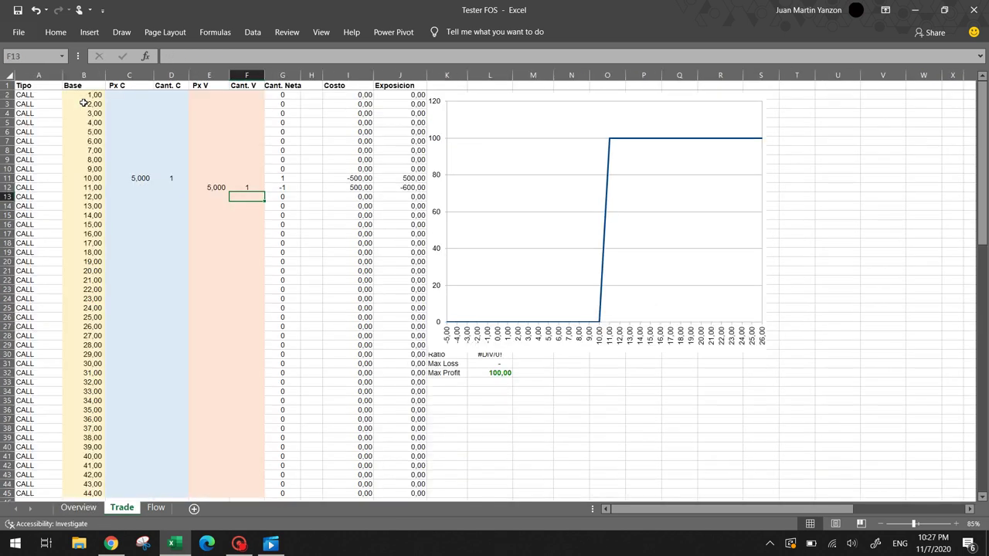
Replace the base 11 CALL sale on Trade with a base 9 CALL sale at Px V 5,5 and Cant. V 1, and view its payoff on Overview
key("Up")
key("shift+Left")
key("Delete")
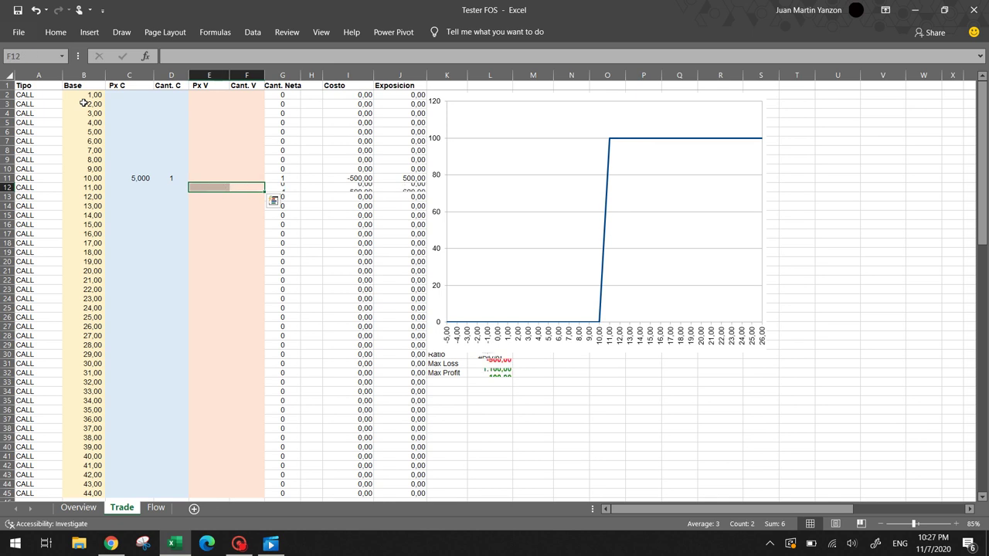
key("Up")
key("Up")
key("Left")
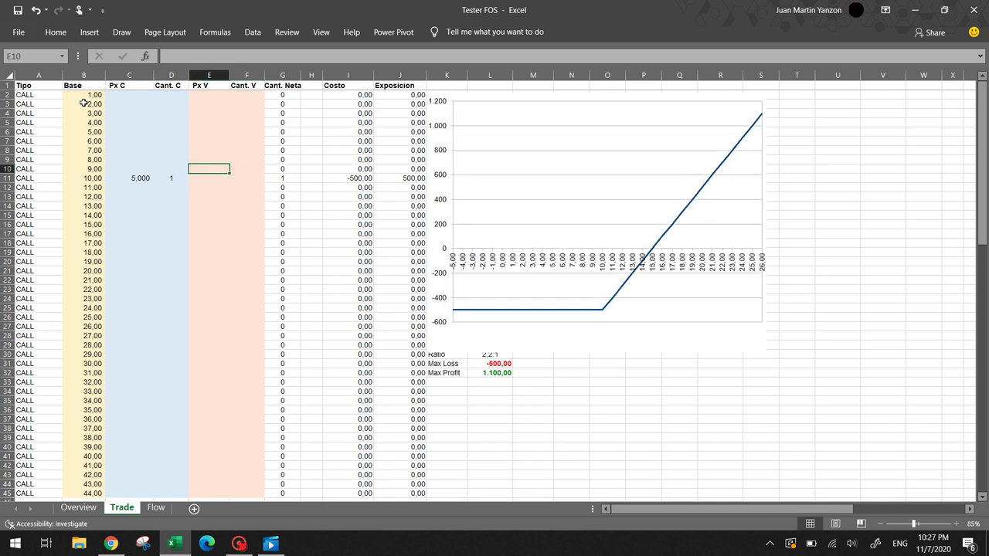
type("5")
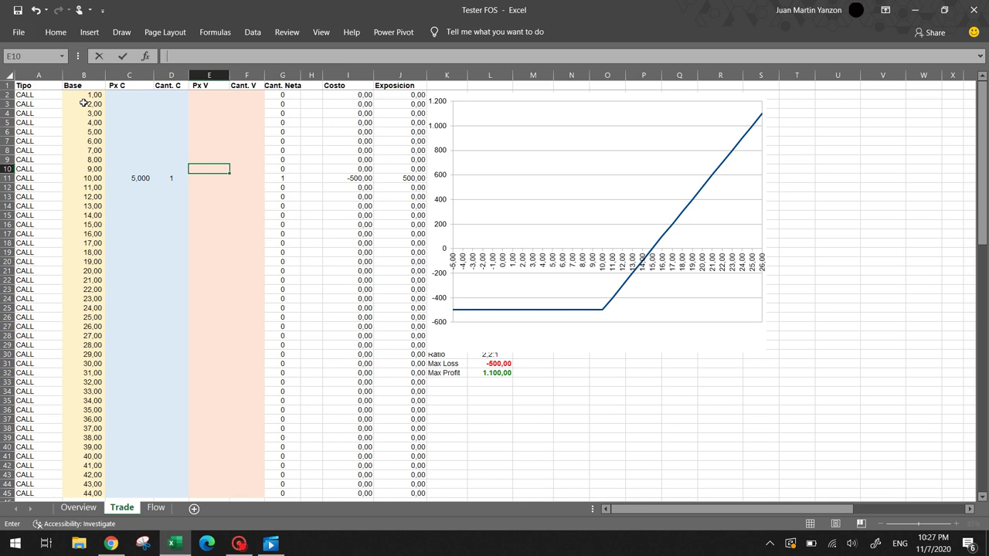
type(",5")
key("Tab")
type("1")
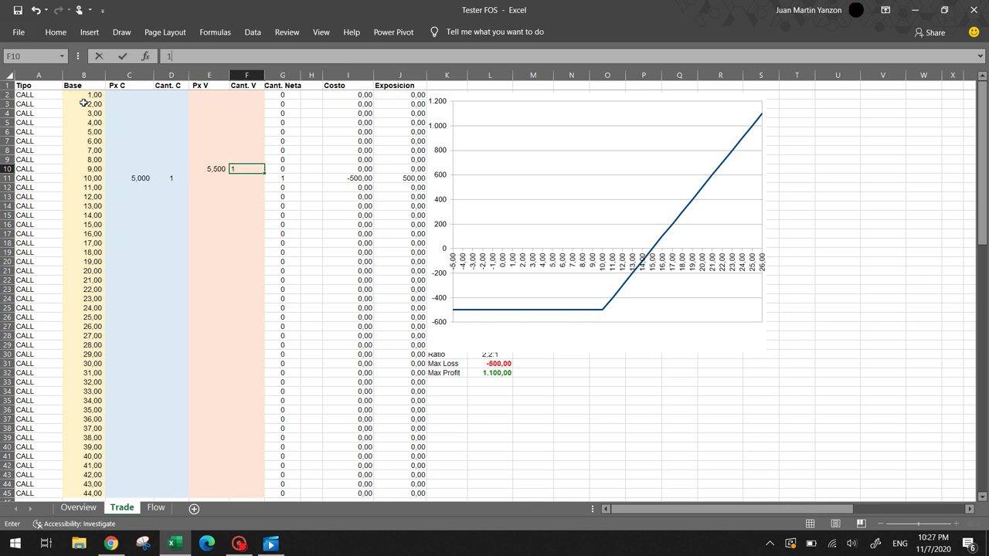
key("Return")
key("ctrl+Page_Up")
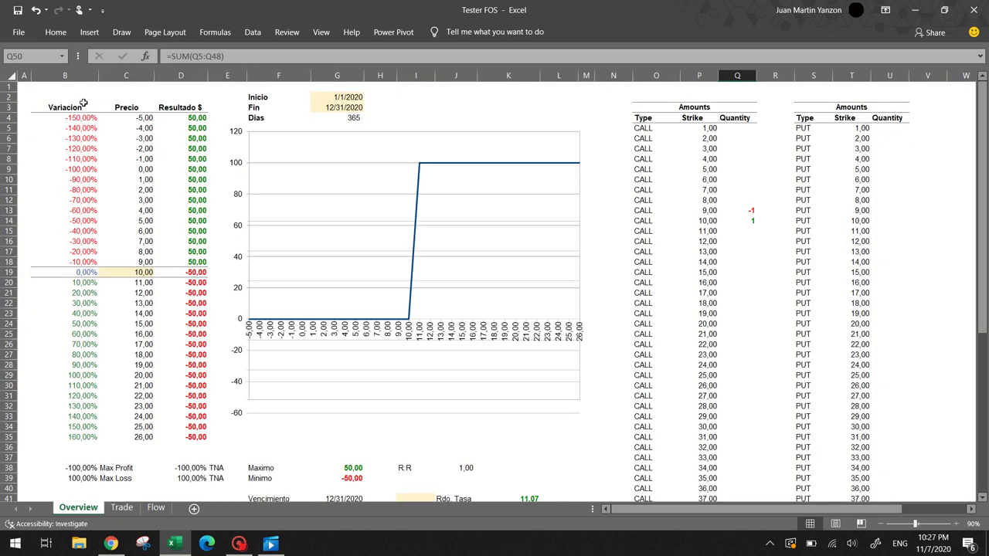
key("ctrl+Page_Down")
Clear the price and quantity of the base 9 CALL sale on Trade
key("Up")
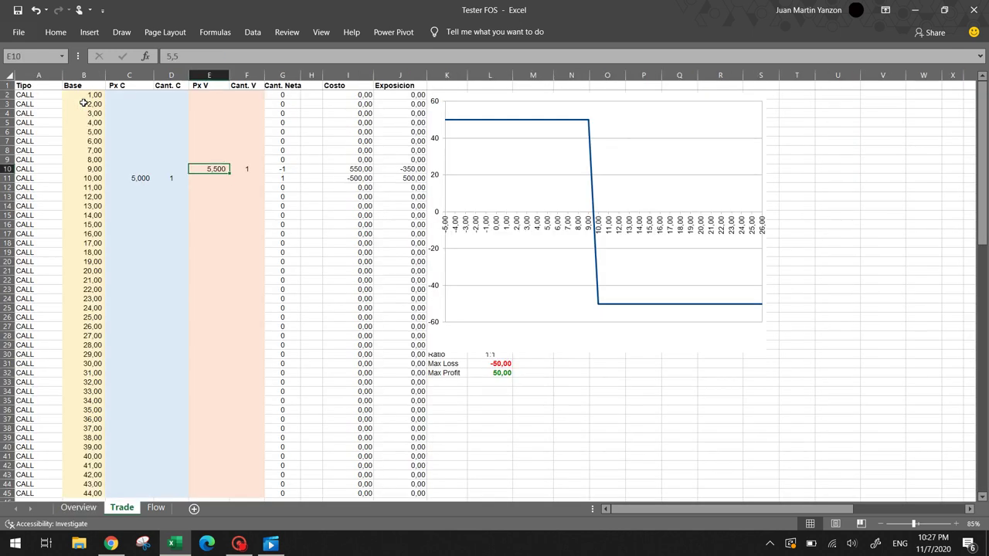
key("Right")
key("shift+Left")
key("ctrl+v")
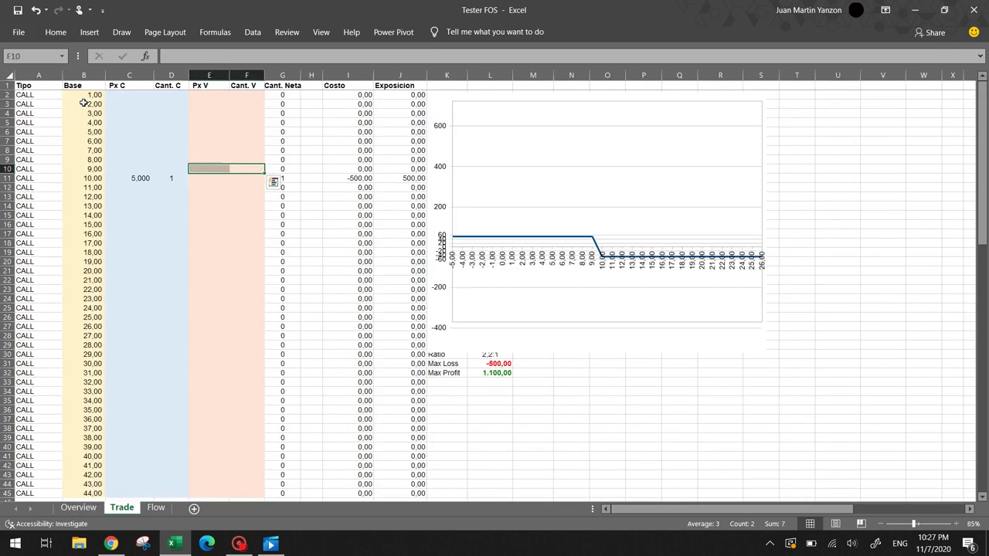
Enter a sale of the base 11 CALL on Trade at Px V 6 and Cant. V 2
key("Down")
key("Left")
key("Left")
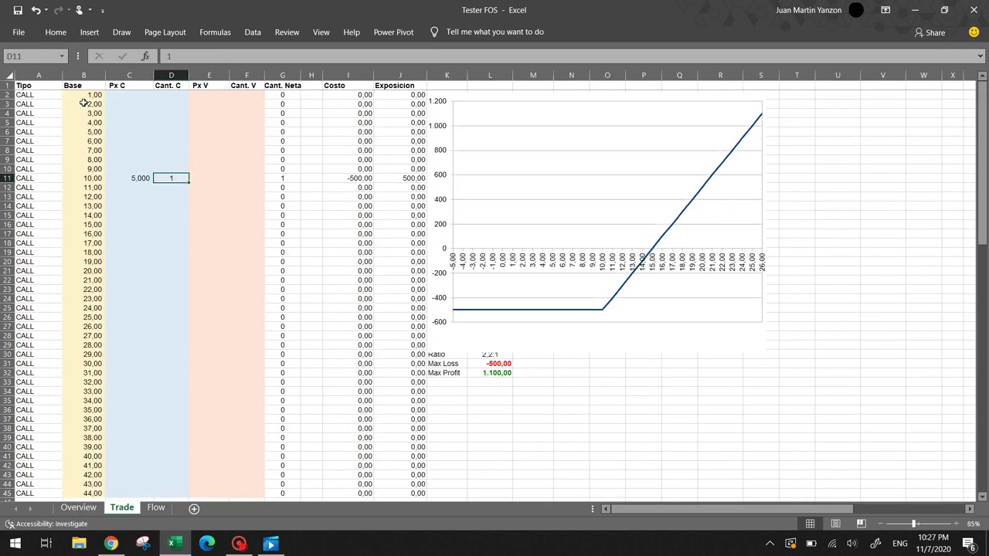
key("Down")
key("Right")
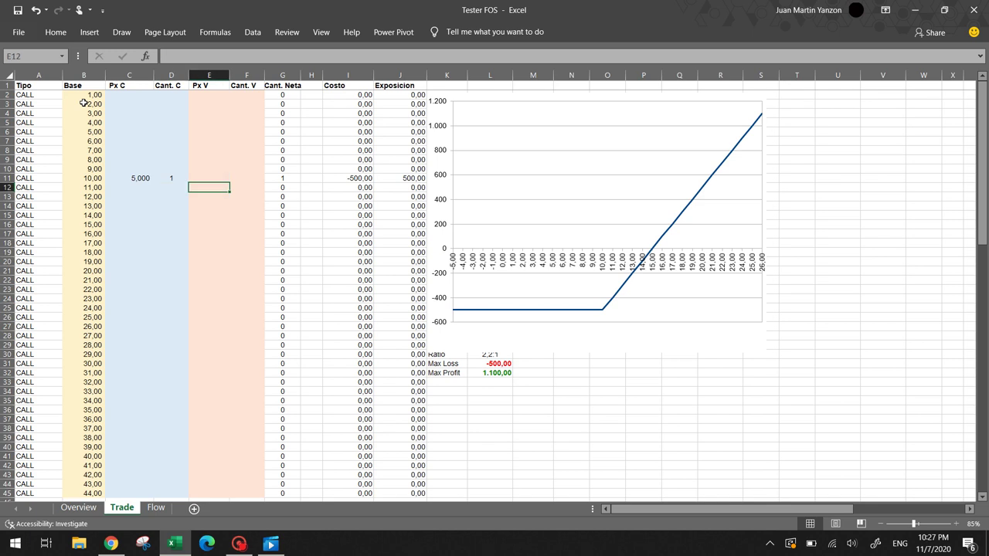
type("6")
key("Tab")
type("2")
key("Return")
Enter a purchase of the base 12 CALL at Px C 4 and Cant. C 1, and view the combined payoff on Overview
key("Left")
key("Left")
type("4")
key("Tab")
type("1")
key("Return")
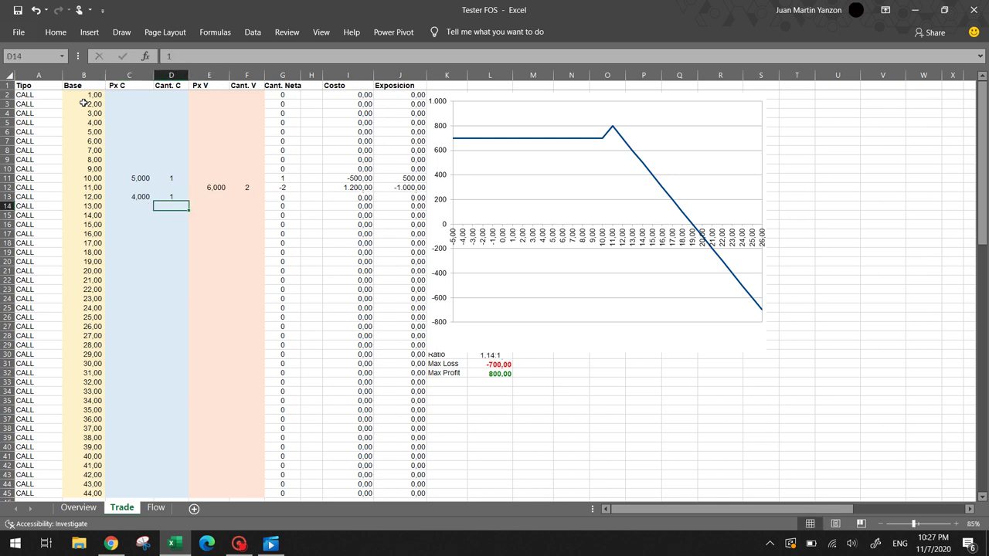
key("ctrl+Page_Up")
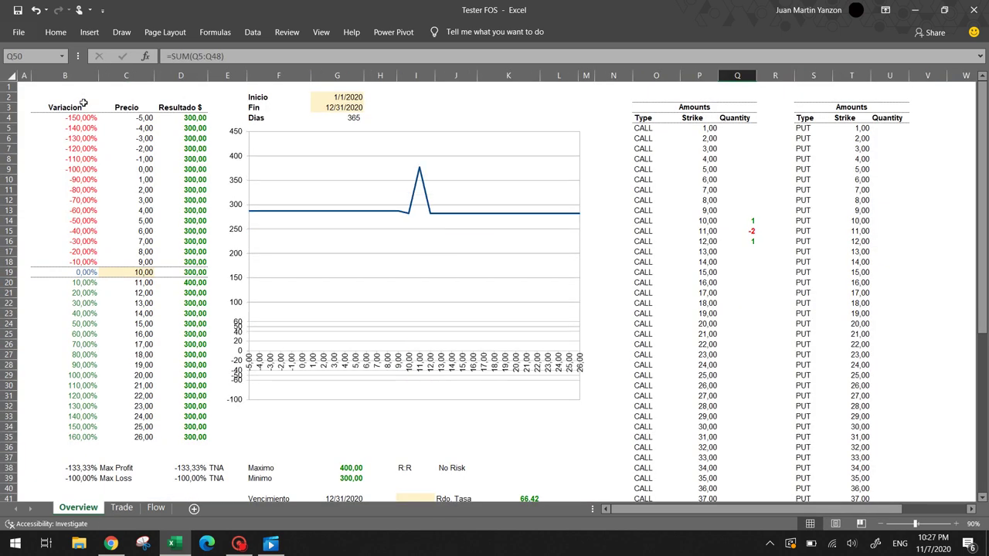
key("ctrl+Page_Down")
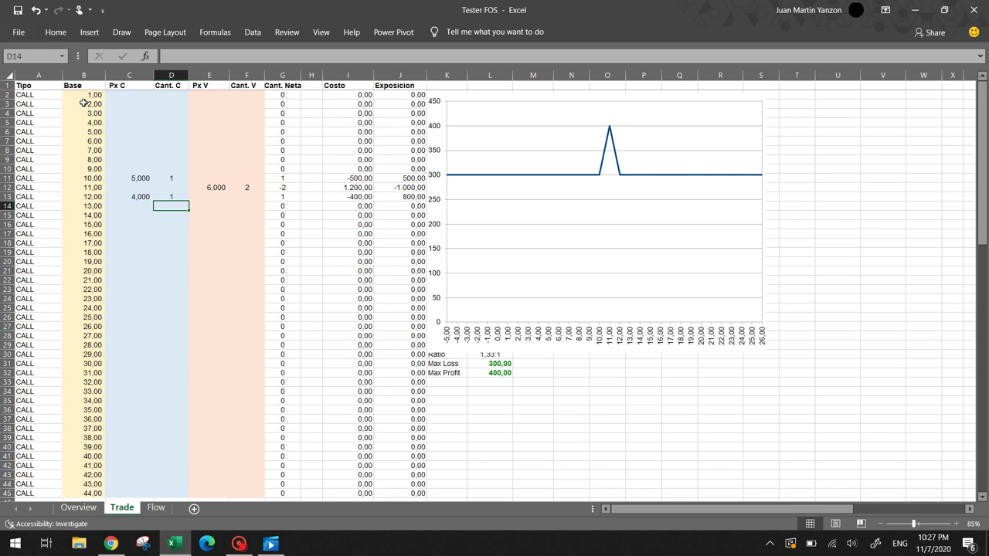
Set the base 11 CALL sale price to 4 and the base 12 CALL purchase price to 3 on Trade
key("Up")
key("Up")
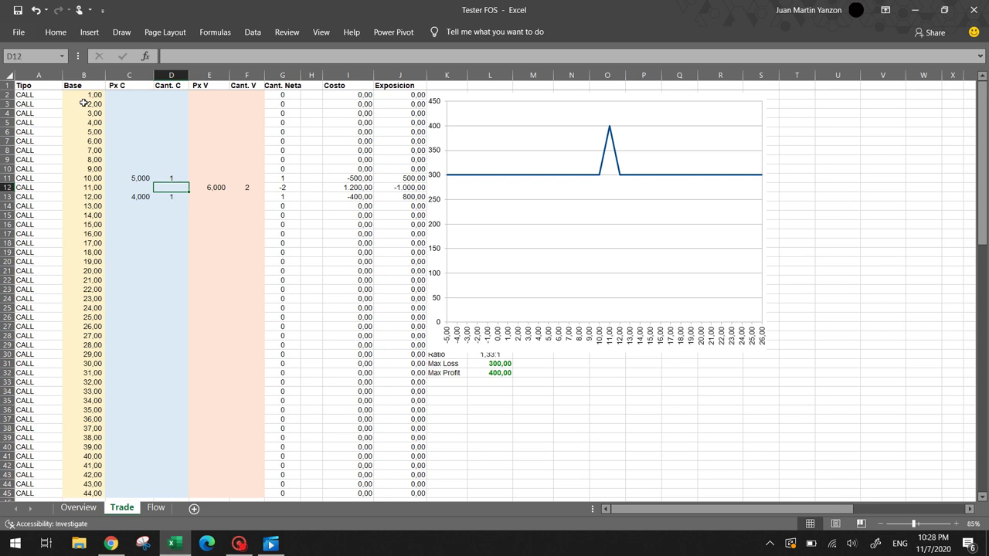
key("Right")
type("4")
key("Return")
key("Left")
key("Left")
type("3")
key("Return")
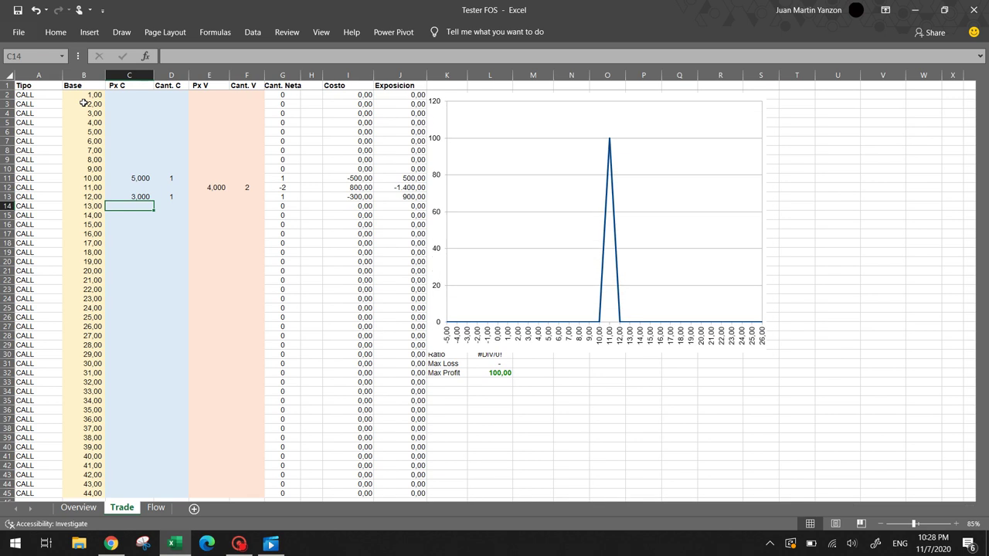
Examine the butterfly payoff chart and the CALL quantities for strikes 10 to 12 on Overview
key("ctrl+Page_Up")
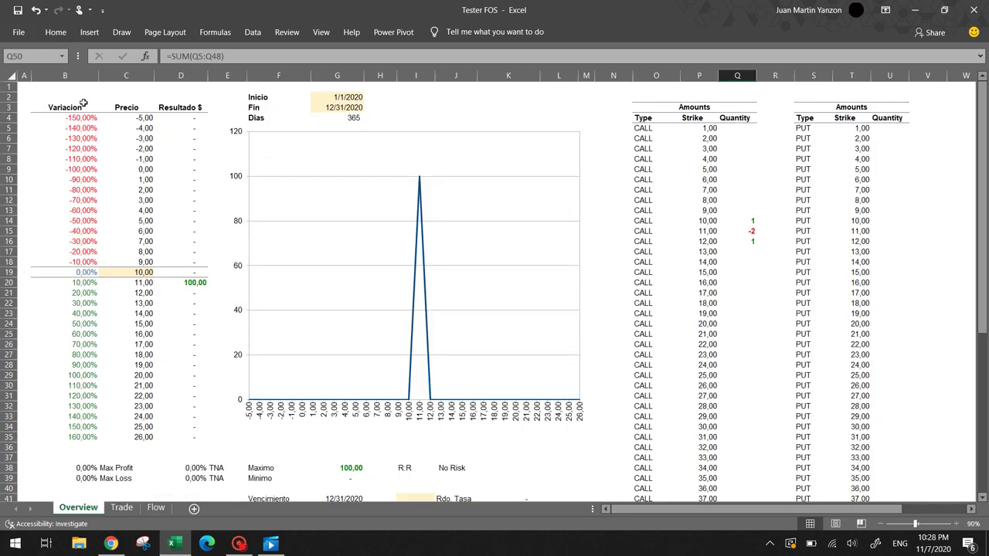
key("Right")
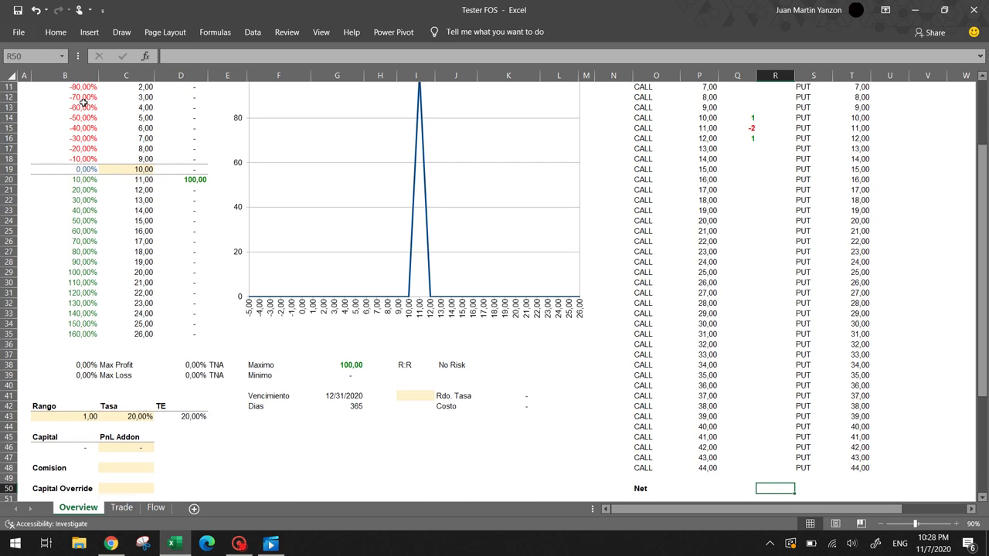
scroll(523, 278, "up", 4)
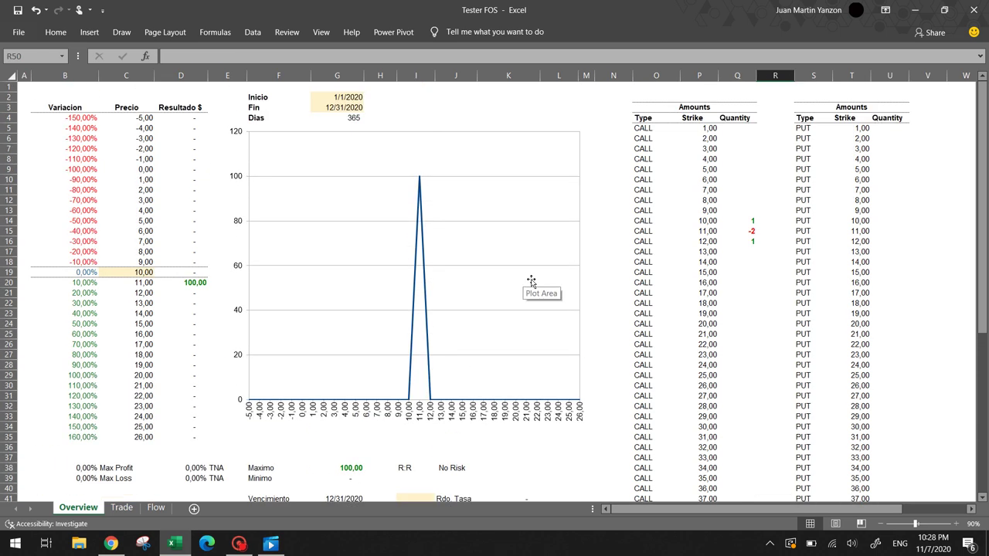
left_click(723, 216)
key("Down")
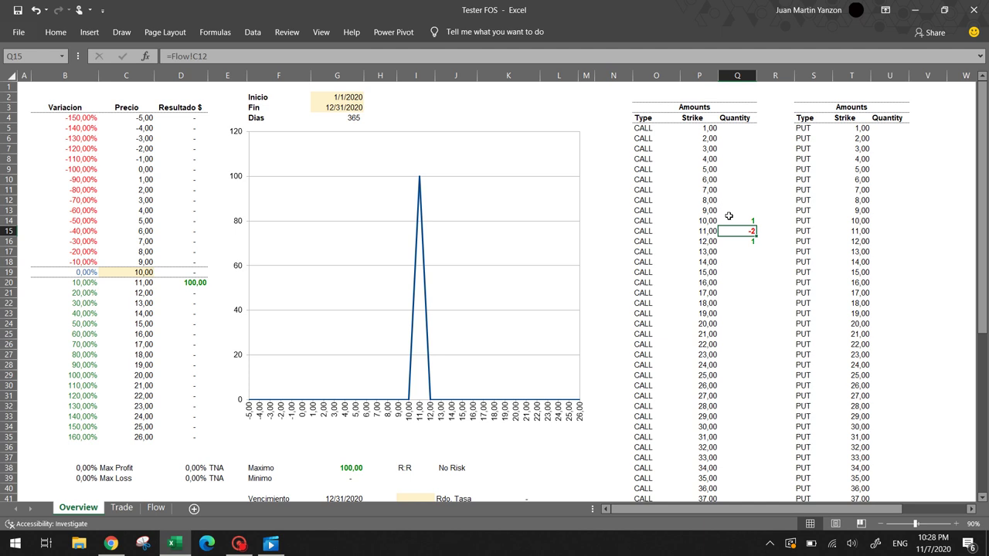
left_click(728, 217)
key("shift+Down")
key("shift+Down")
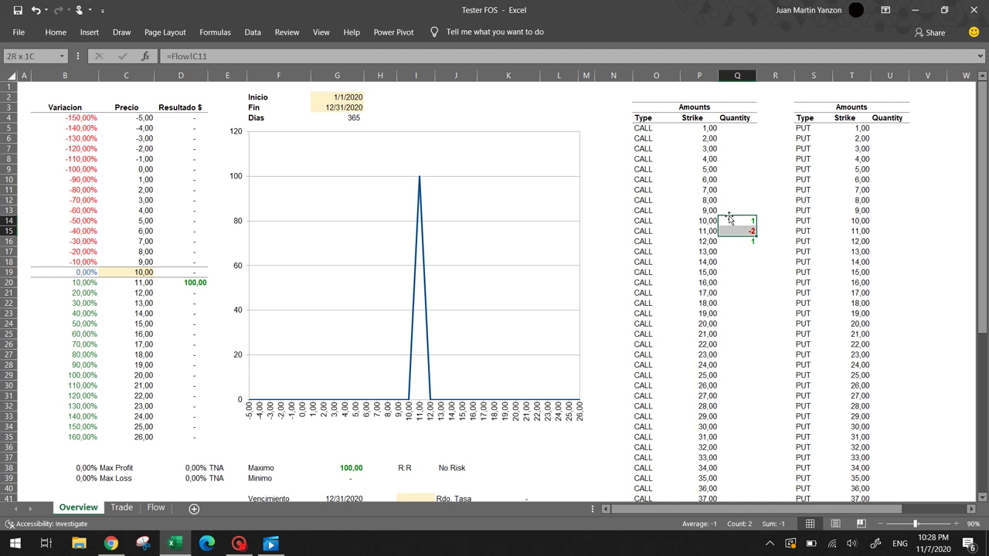
left_click(729, 217)
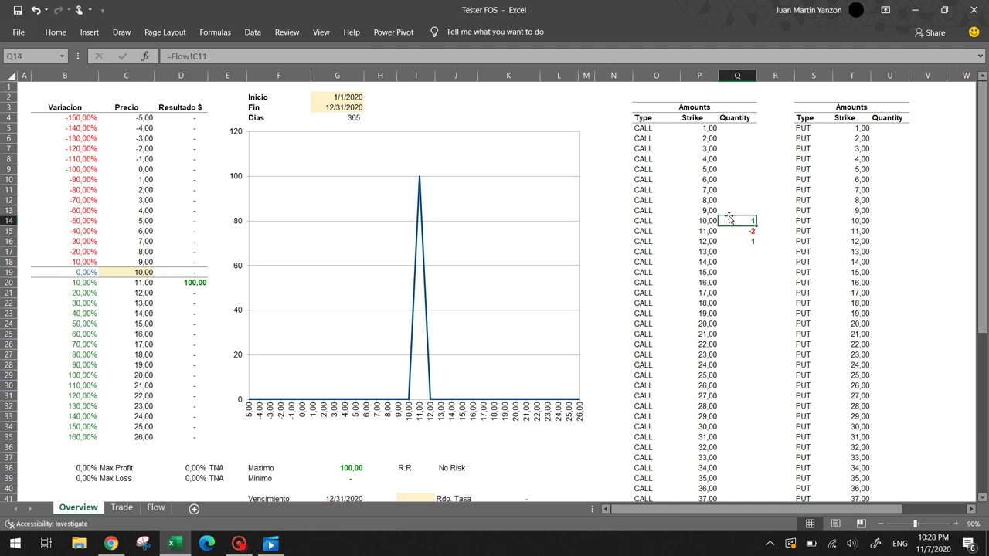
key("shift+Down")
key("shift+Down")
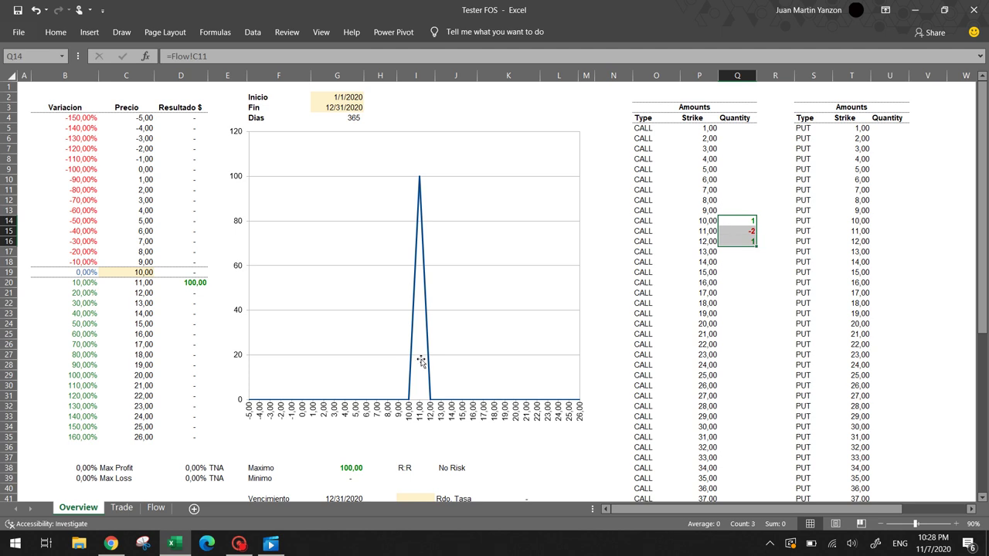
Enter a purchase of the base 17 CALL on Trade at Px C 0,5 and Cant. C 10, and view the payoff on Overview
left_click(122, 508)
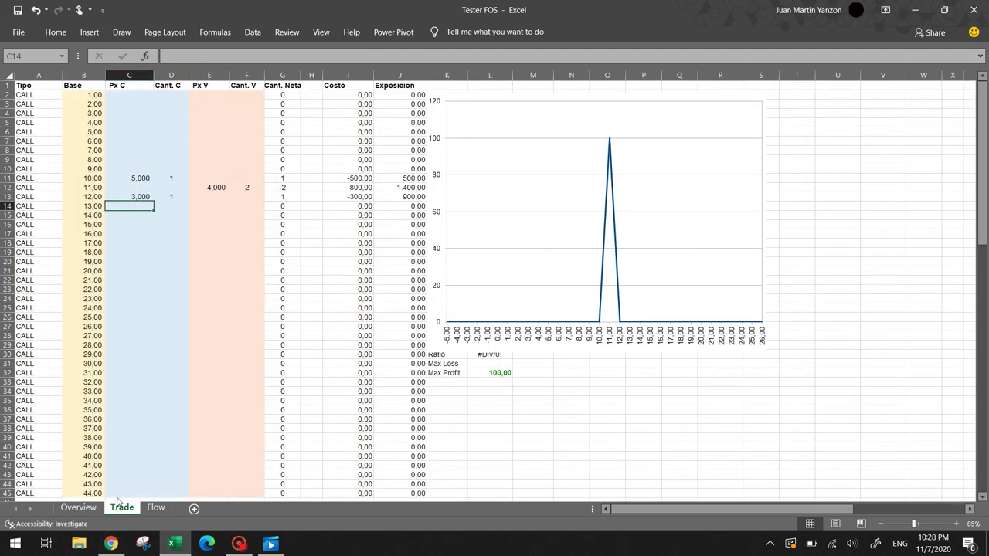
key("Down")
key("Down")
key("Down")
key("Down")
type("0,5")
key("Tab")
type("10")
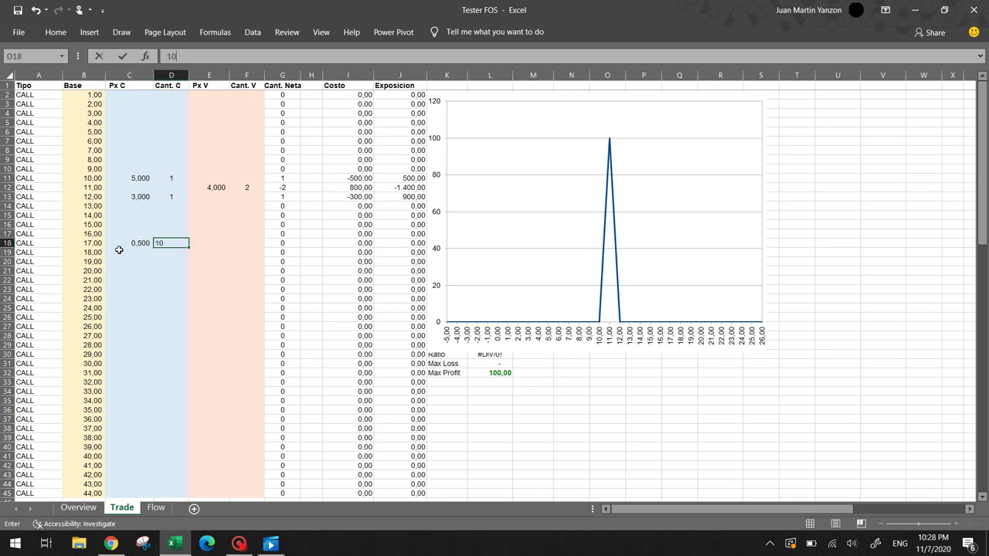
key("Return")
key("ctrl+Page_Up")
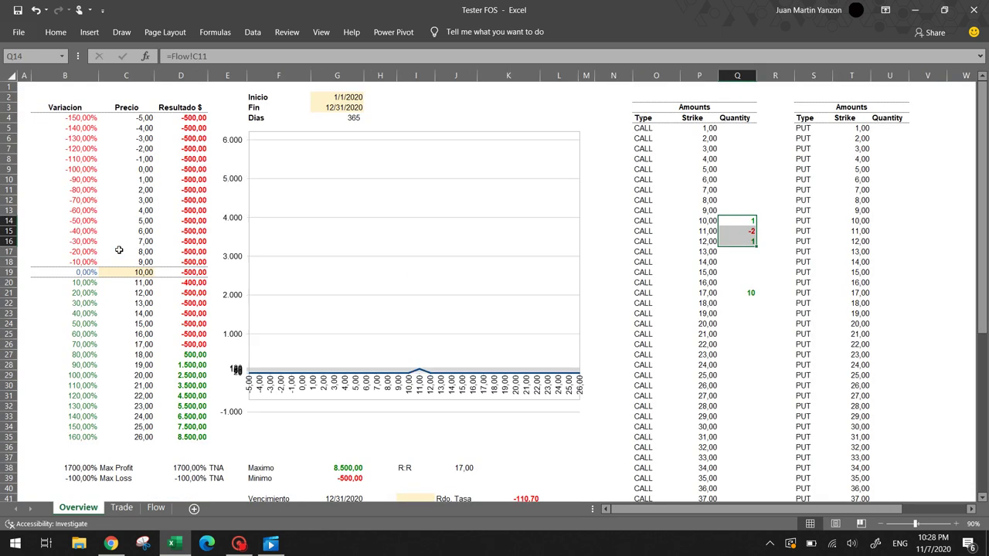
Enter a sale of the base 17 PUT on Trade at Px V 18 and Cant. V 10, and view the combined payoff on Overview
key("ctrl+Page_Down")
key("Right")
key("Down")
key("Down")
key("Down")
key("Down")
key("Down")
key("Down")
key("Down")
key("Down")
key("Down")
key("Down")
key("Down")
key("Down")
key("Down")
key("Down")
key("Down")
key("Down")
key("Down")
key("Down")
key("Down")
key("Down")
key("Down")
key("Down")
key("Down")
key("Down")
key("Down")
key("Down")
key("Down")
key("Down")
key("Down")
key("Down")
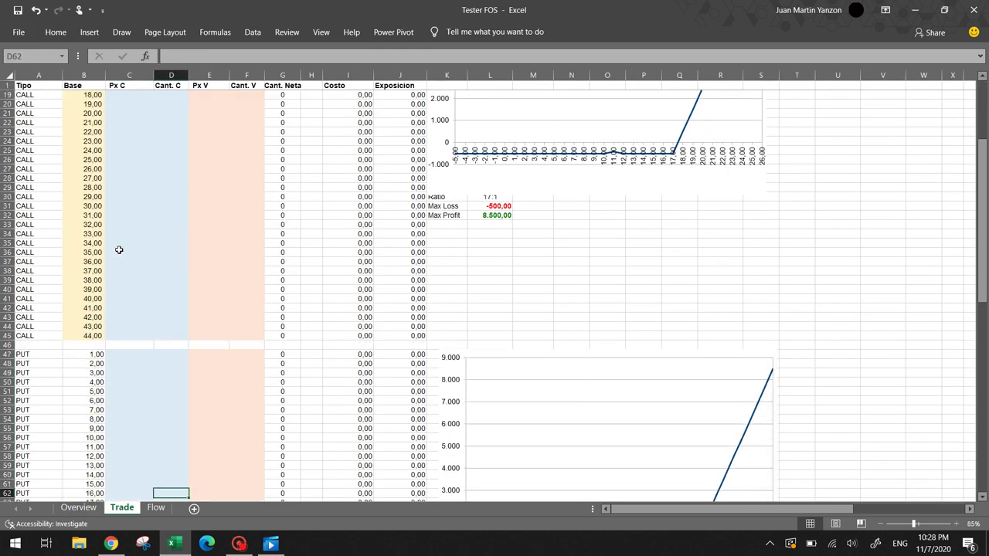
key("Right")
key("Down")
key("Down")
key("Down")
key("Down")
key("Down")
key("Down")
key("Down")
key("Up")
key("Up")
key("Up")
key("Up")
key("Up")
key("Right")
key("Left")
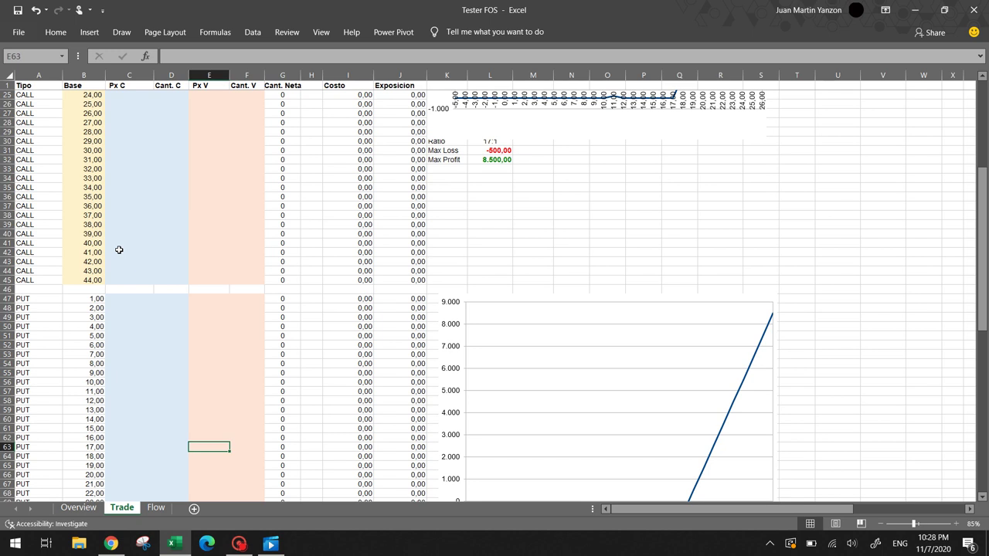
type("18")
key("Tab")
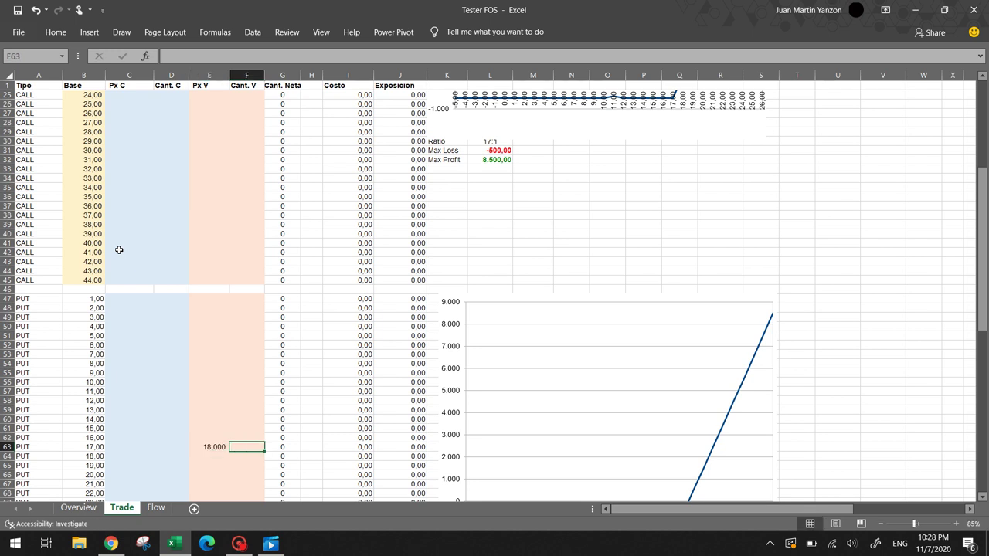
type("10")
key("Return")
key("ctrl+Page_Up")
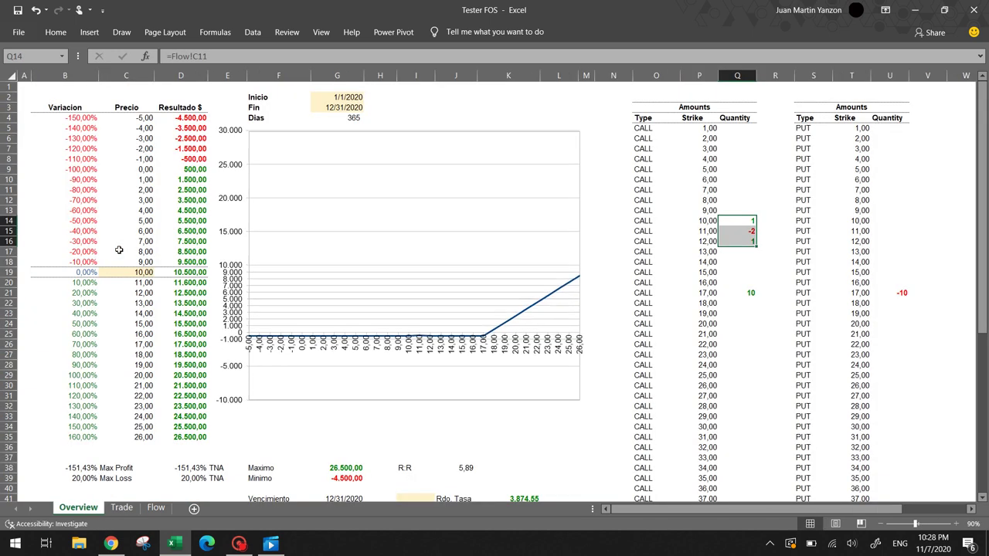
key("ctrl+q")
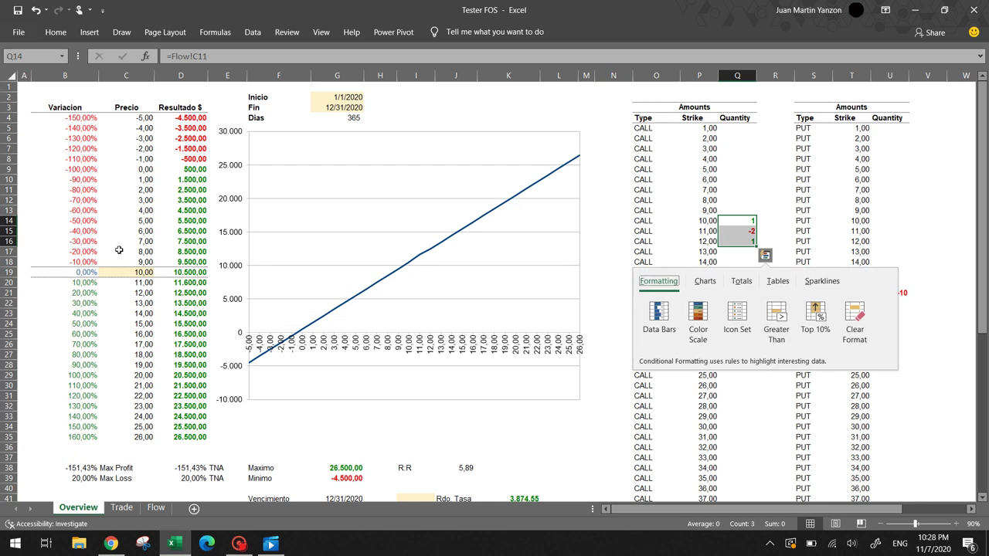
left_click(671, 416)
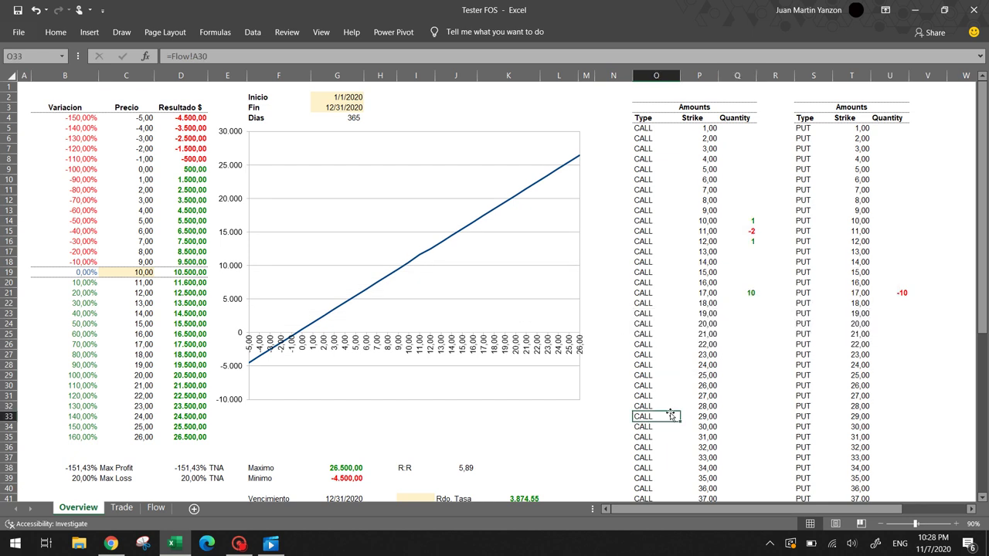
Enter a sale in the first Subyacente row on Trade at Px V 10 and Cant. V 1000, and view the combined payoff on Overview
key("ctrl+Page_Down")
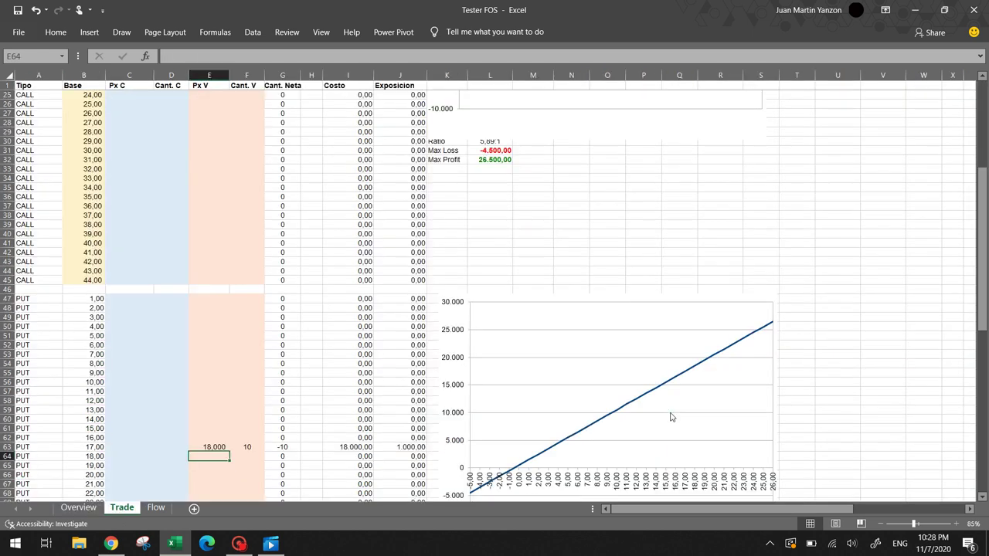
scroll(198, 311, "down", 6)
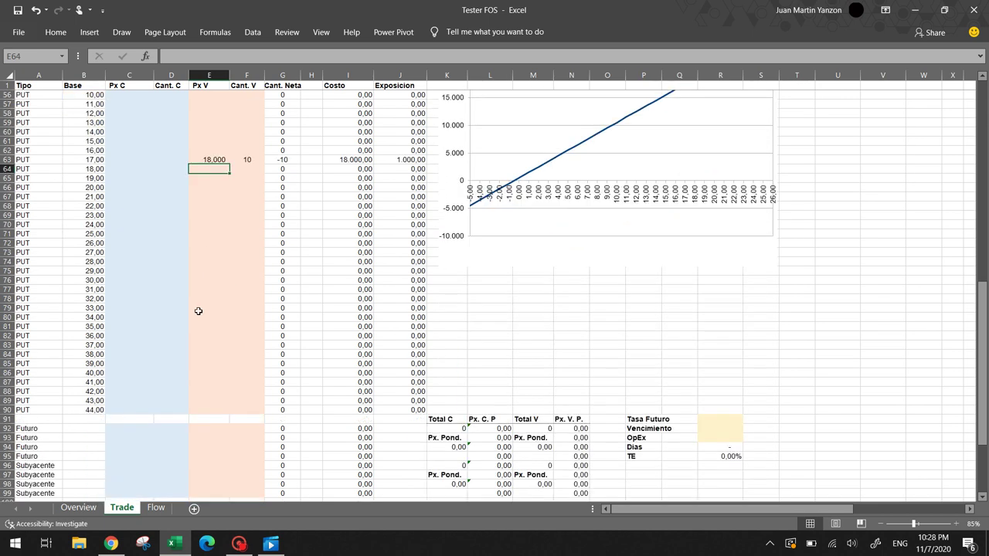
left_click(129, 466)
key("Right")
key("Right")
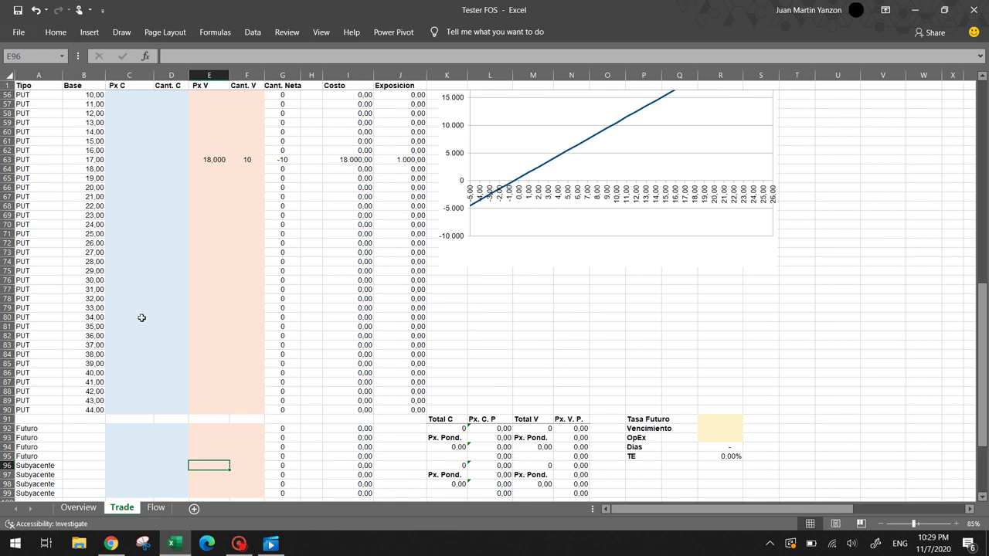
scroll(153, 282, "up", 10)
scroll(153, 282, "up", 5)
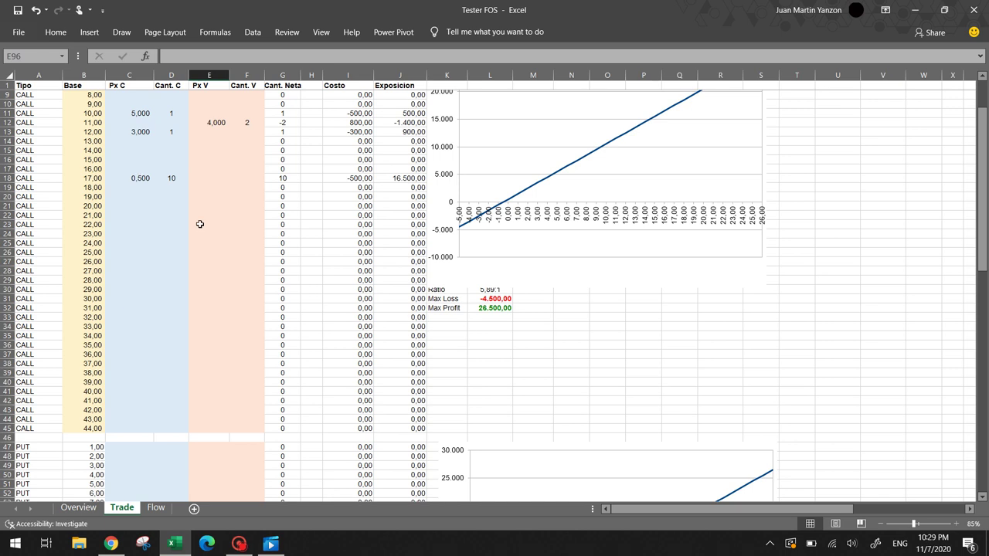
scroll(139, 322, "down", 20)
scroll(139, 323, "down", 3)
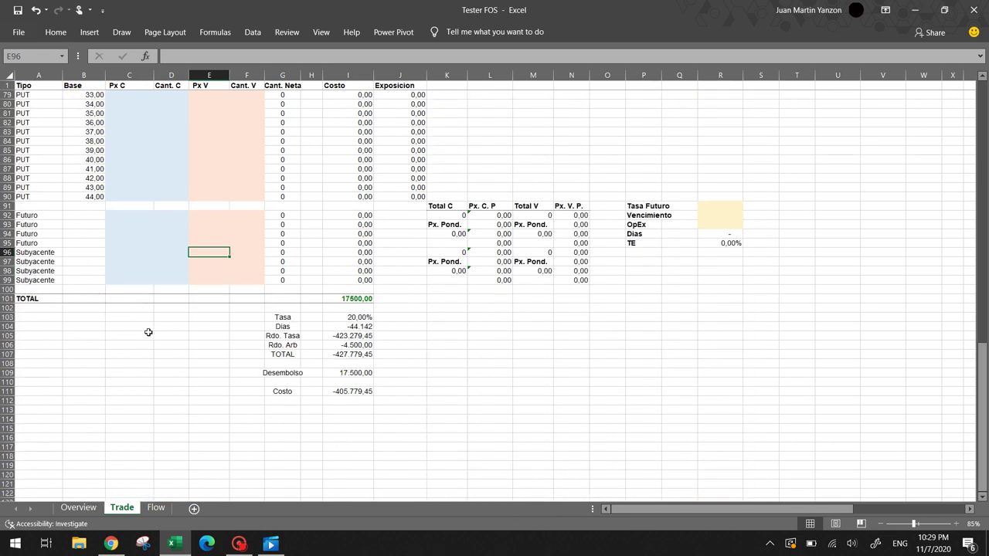
scroll(164, 281, "up", 2)
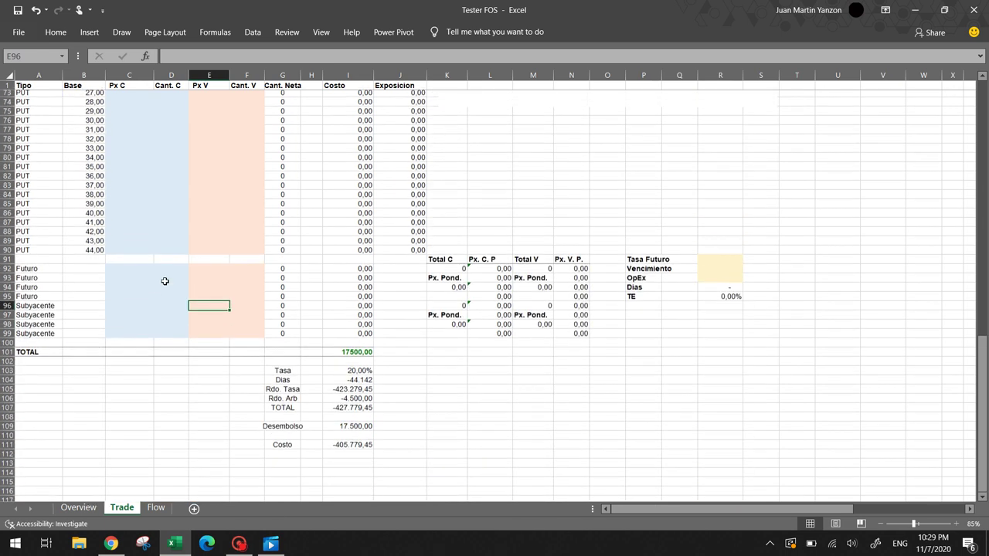
type("1")
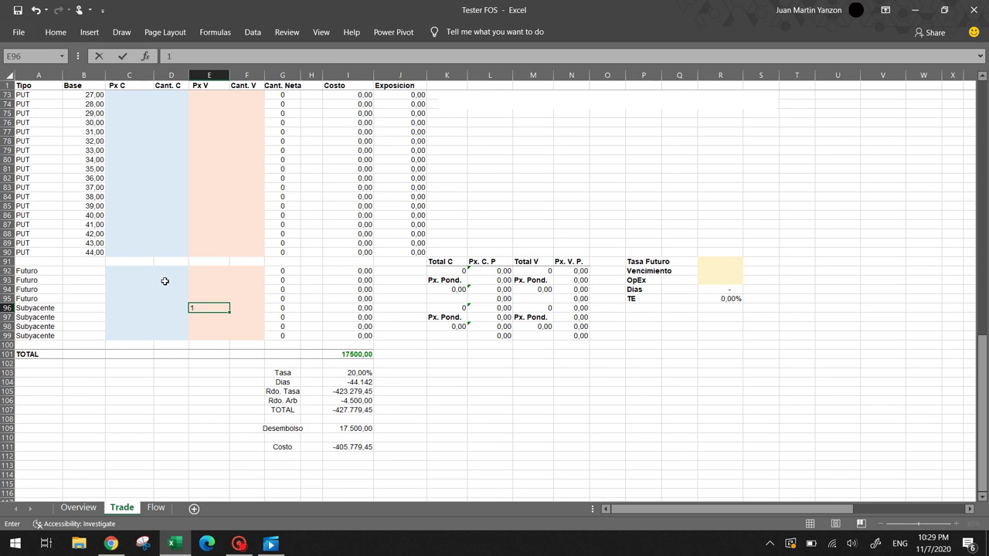
type("010000")
key("Tab")
type("100")
key("Return")
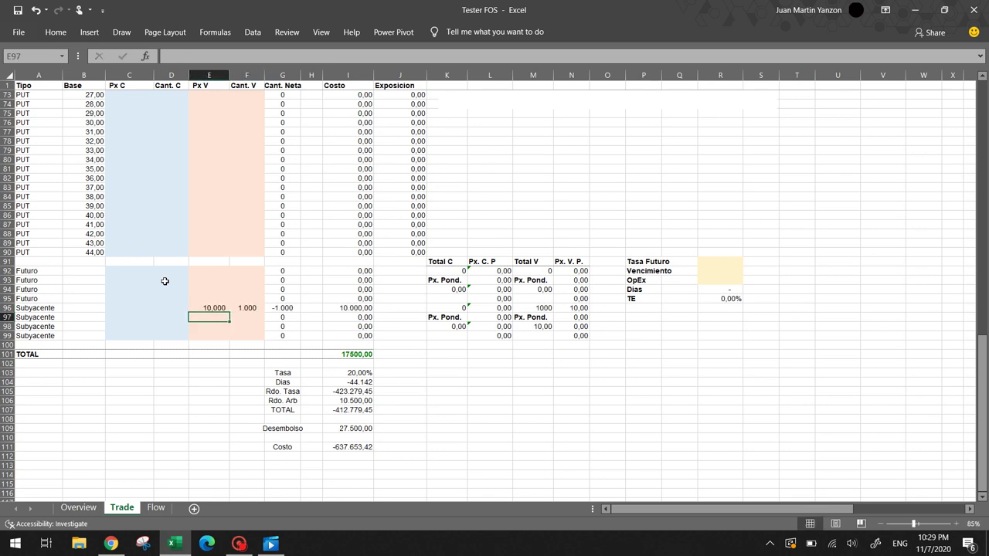
key("ctrl+Page_Up")
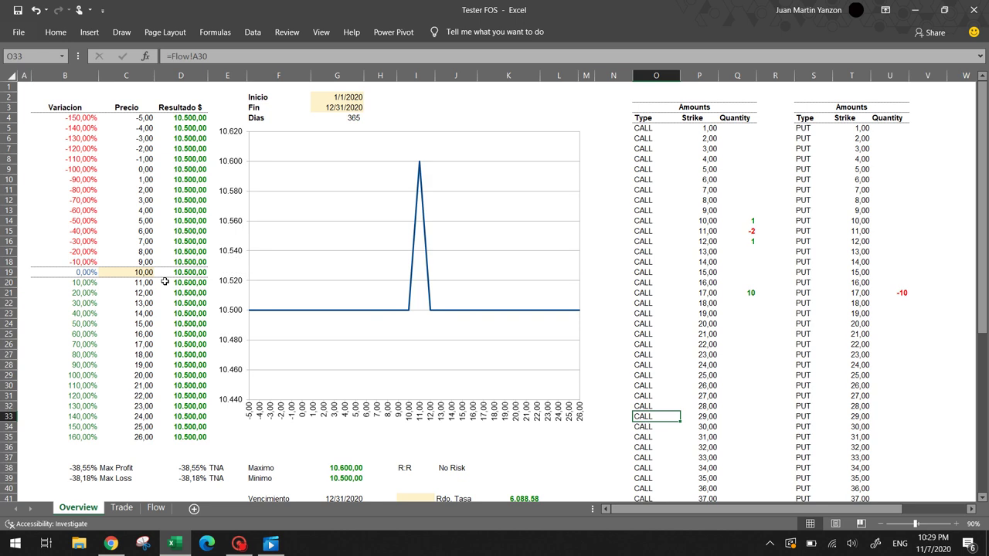
Examine the combined payoff chart and go through the CALL quantities strike by strike on Overview
left_click(849, 187)
key("Left")
key("Left")
key("Down")
key("Down")
key("Left")
key("Down")
key("Down")
key("Down")
key("Down")
key("Down")
key("Down")
key("Down")
key("Down")
key("Down")
key("Down")
key("Down")
key("Down")
key("Down")
key("Down")
key("Down")
key("Down")
key("Down")
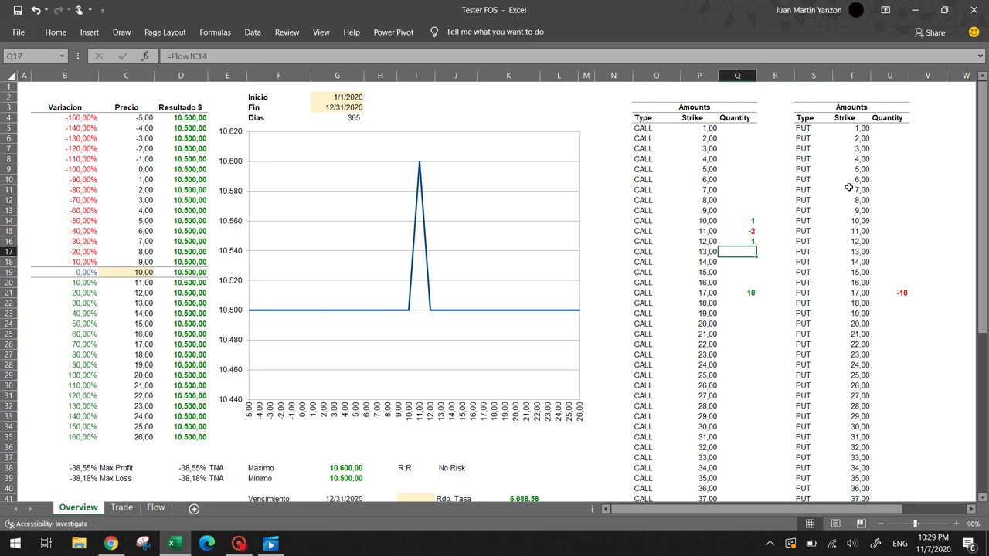
key("Down")
key("Down")
key("Down")
key("Down")
key("Down")
key("Down")
key("Down")
key("Down")
key("Down")
key("Down")
key("Down")
key("Down")
key("Down")
key("Down")
key("Down")
key("Down")
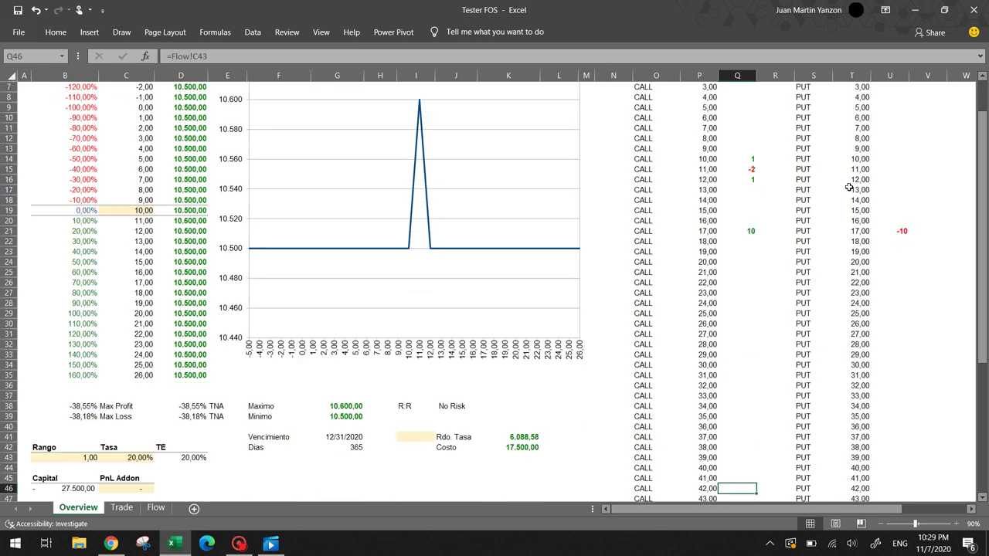
Try marking the cell beside Rdo. Tasa on Overview with an x, and clear the mark again
left_click(473, 446)
key("Up")
key("Left")
type("x")
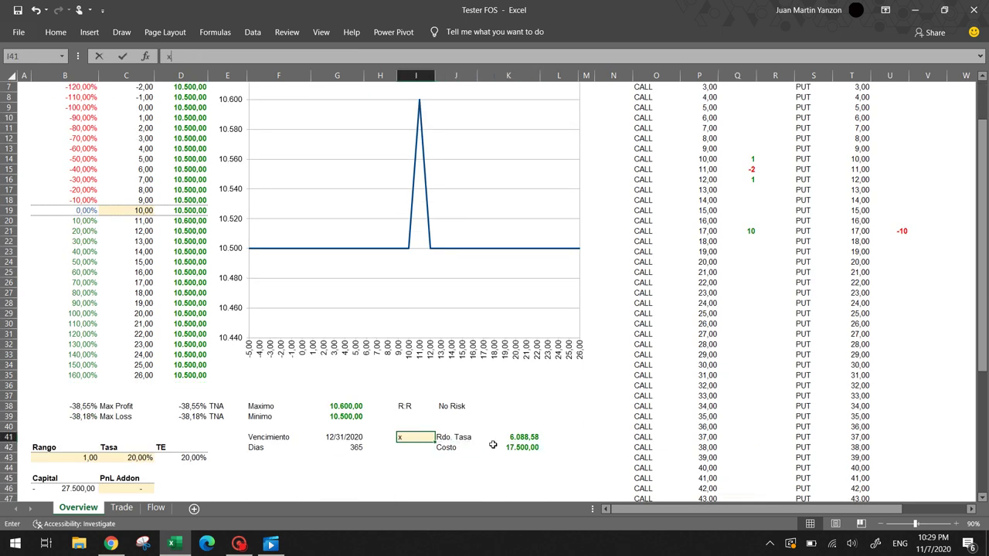
key("Return")
key("Up")
key("Delete")
scroll(694, 315, "down", 5)
scroll(694, 316, "up", 7)
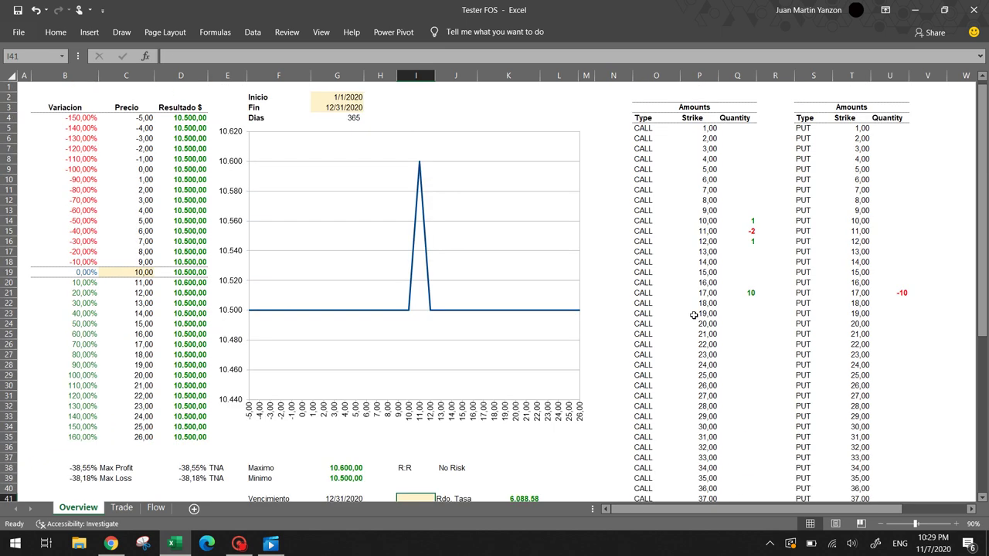
Clear all Px C, Cant. C, Px V and Cant. V entries on Trade through the first Subyacente row, and view the emptied Overview
left_click(123, 508)
key("Right")
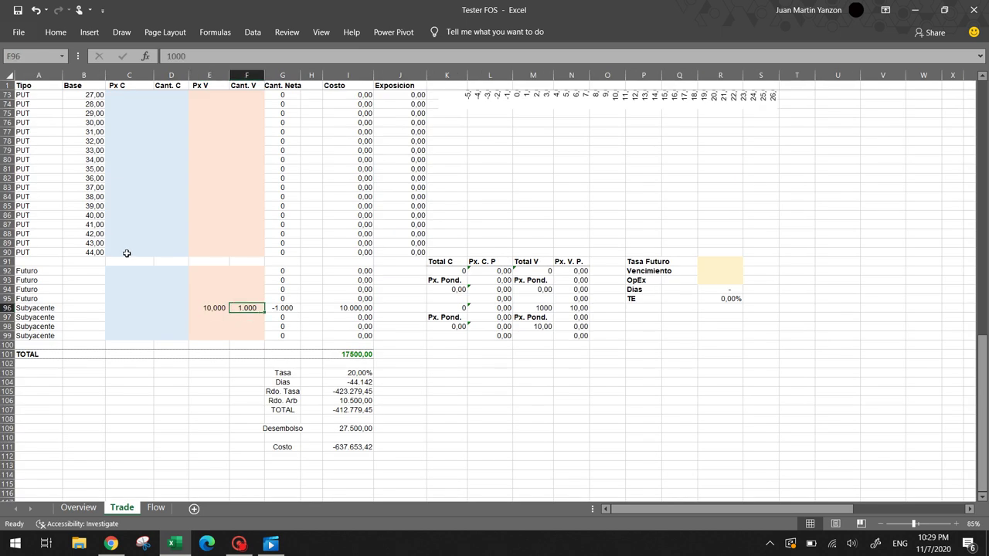
key("shift+Left")
key("shift+Up")
key("shift+Up")
key("shift+Up")
key("shift+Up")
key("shift+Up")
key("shift+Up")
key("shift+Up")
key("shift+Up")
key("shift+Up")
key("shift+Up")
key("shift+Up")
key("shift+Up")
key("shift+Up")
key("shift+Up")
key("shift+Up")
key("shift+Up")
key("shift+Up")
key("shift+Up")
key("shift+Up")
key("shift+Up")
key("shift+Up")
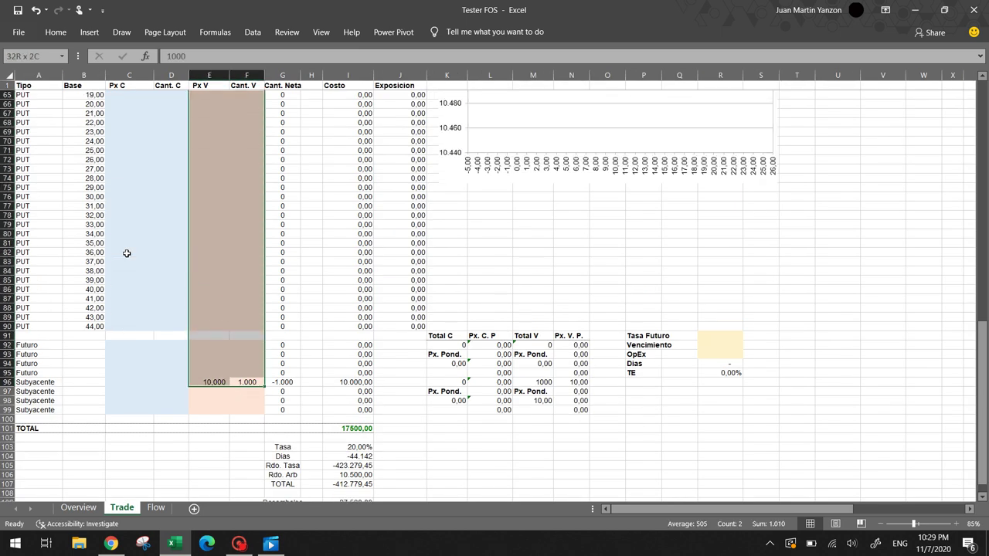
key("shift+Up")
key("shift+Up")
key("shift+Up")
key("shift+Up")
key("shift+Up")
key("shift+Up")
key("shift+Up")
key("shift+Up")
key("shift+Up")
key("shift+Up")
key("shift+Up")
key("shift+Up")
key("shift+Up")
key("shift+Up")
key("shift+Up")
key("shift+Up")
key("shift+Up")
key("shift+Up")
key("shift+Up")
key("shift+Up")
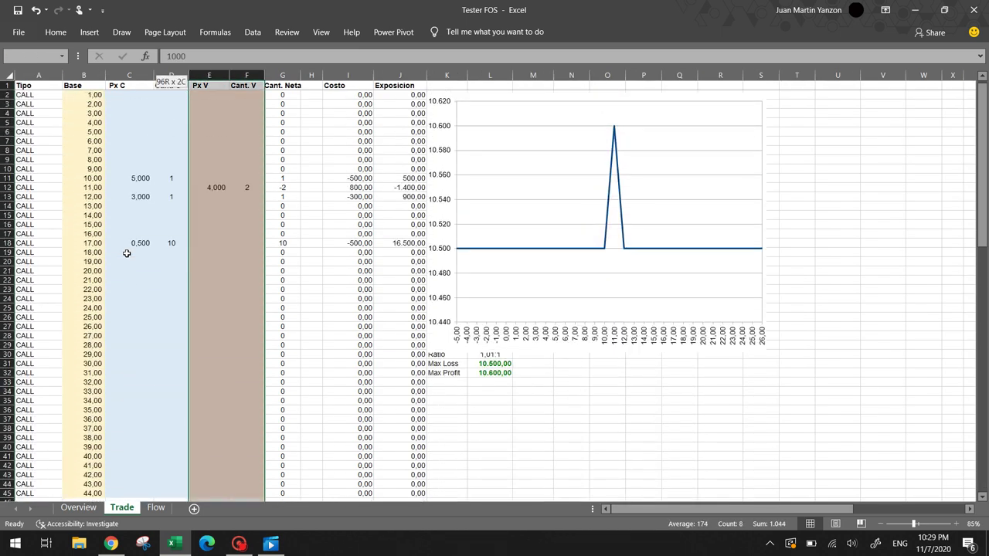
key("shift+Left")
key("shift+Left")
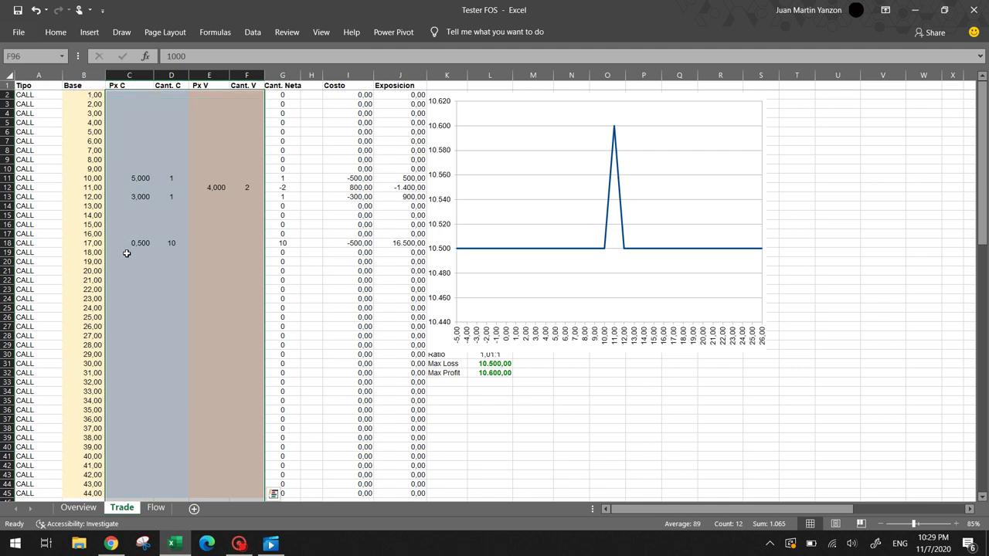
key("Delete")
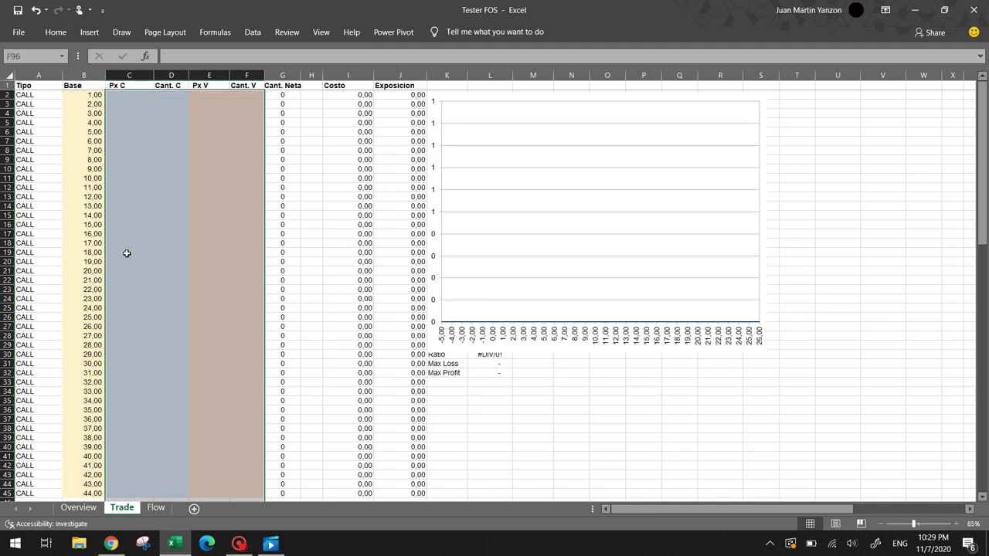
left_click(207, 271)
scroll(207, 273, "down", 4)
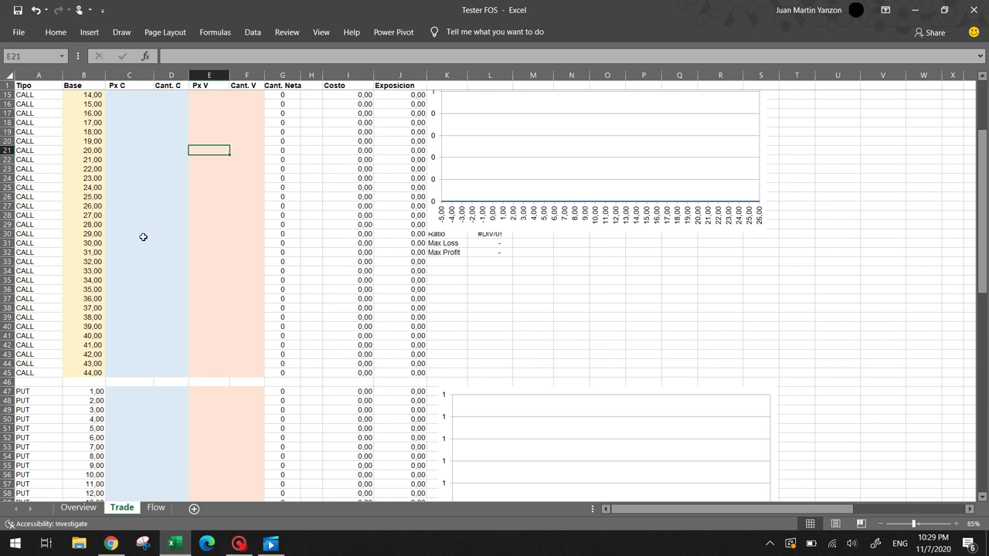
scroll(168, 307, "down", 2)
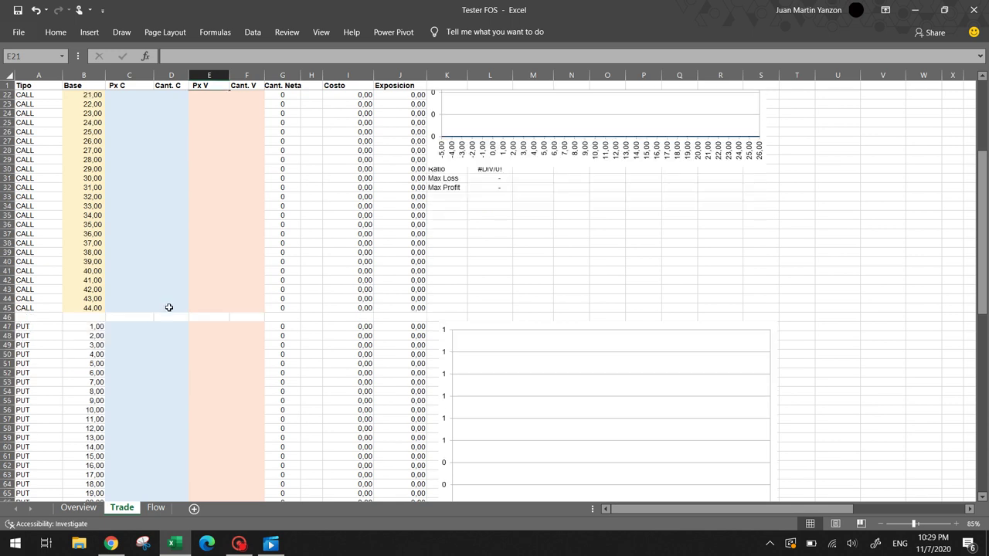
left_click(78, 508)
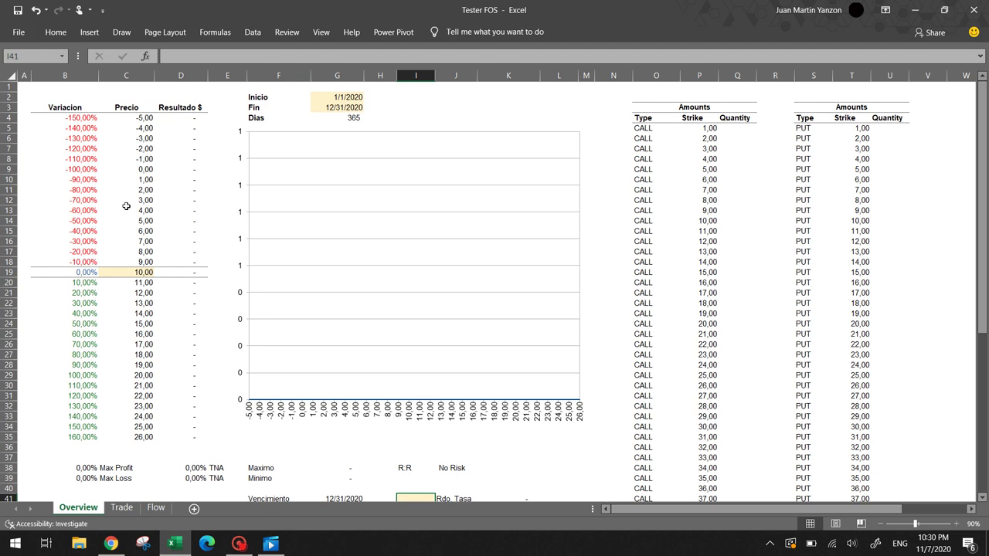
left_click(238, 543)
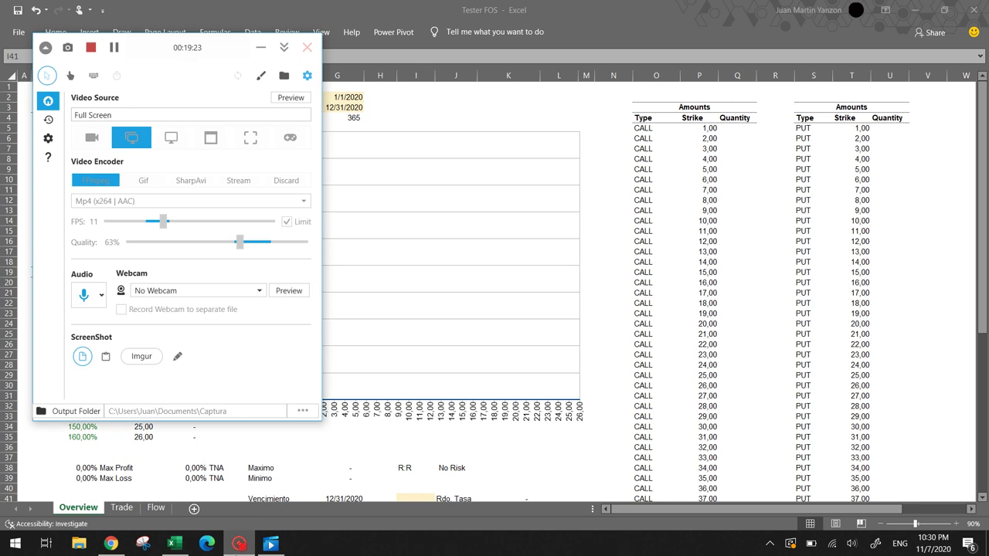